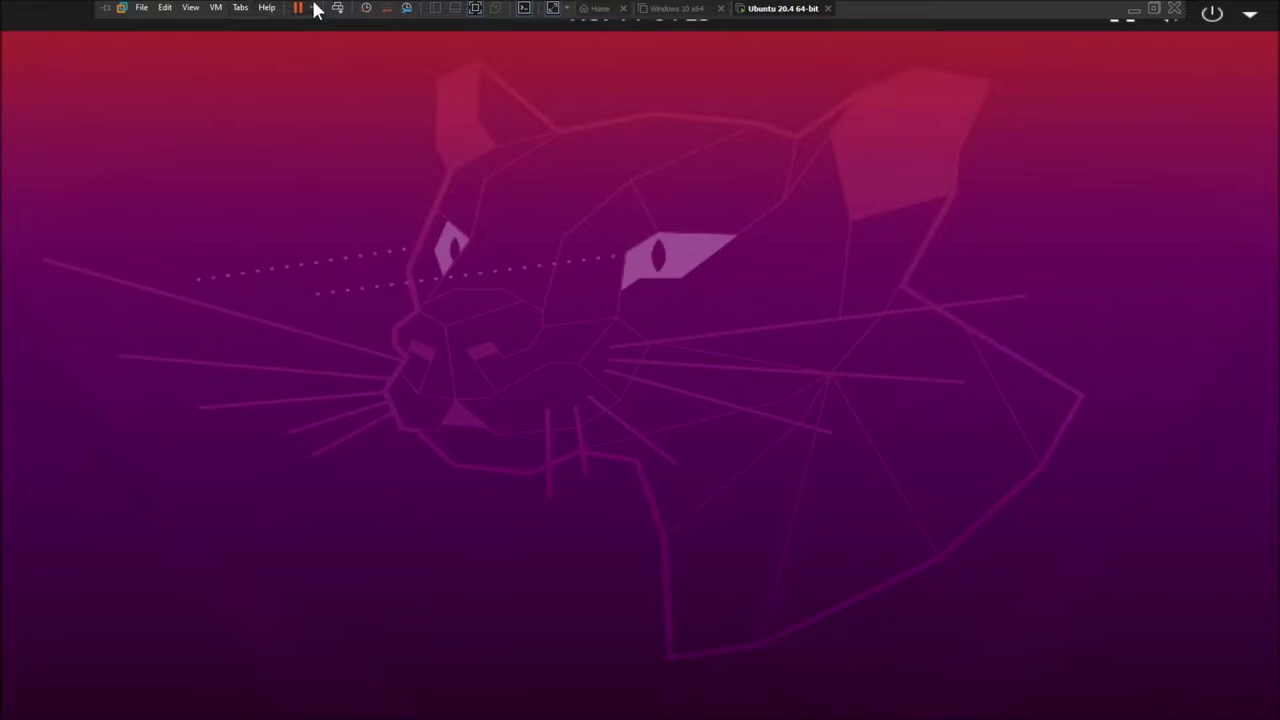
- Restart the Ubuntu guest, hide the Software Updates notice, and switch the VM to full screen
{"action": "left_click", "coordinate": [321, 70]}
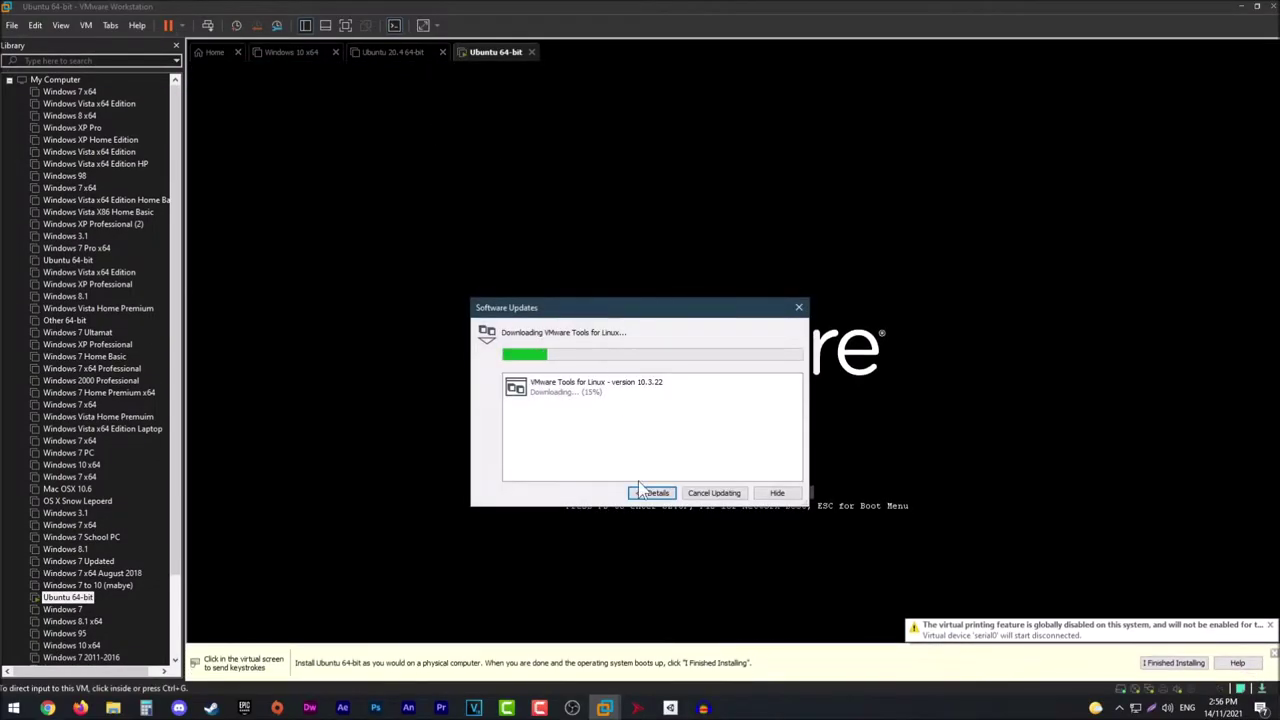
{"action": "left_click", "coordinate": [775, 494]}
{"action": "left_click", "coordinate": [345, 25]}
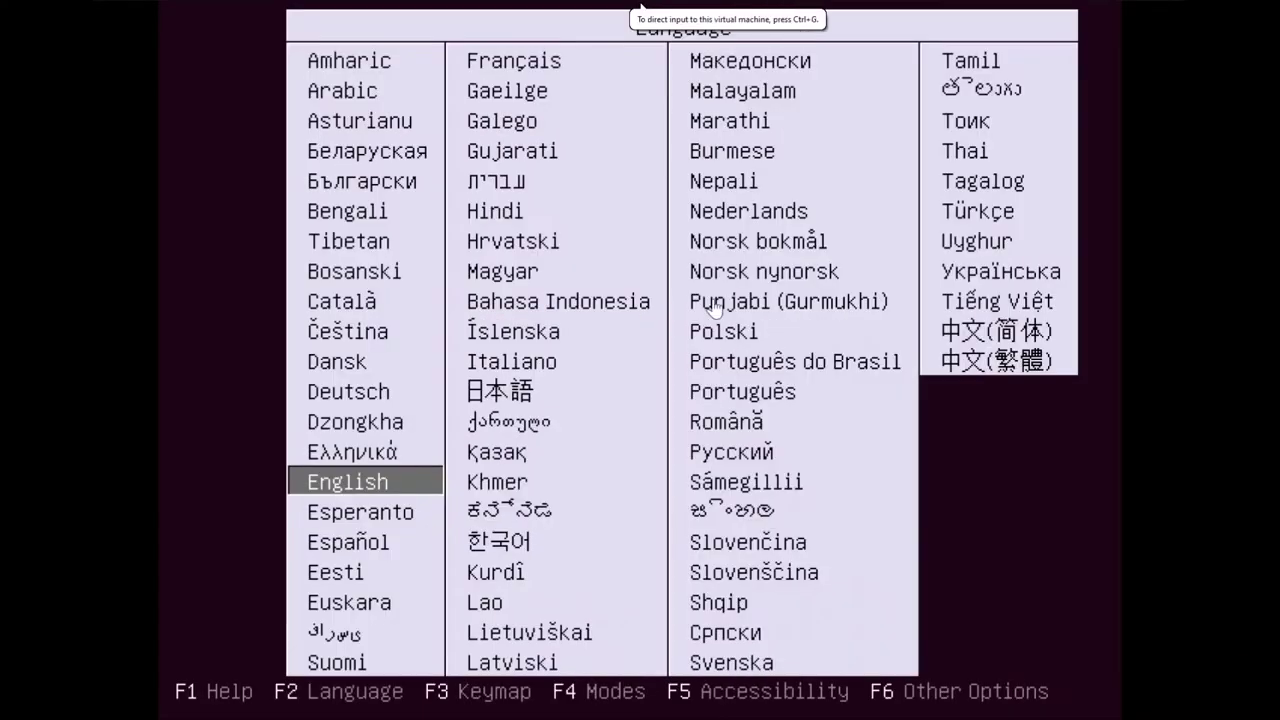
- Boot the live media in English with 'Try Ubuntu without installing', dismissing the VMware error
{"action": "mouse_move", "coordinate": [506, 10]}
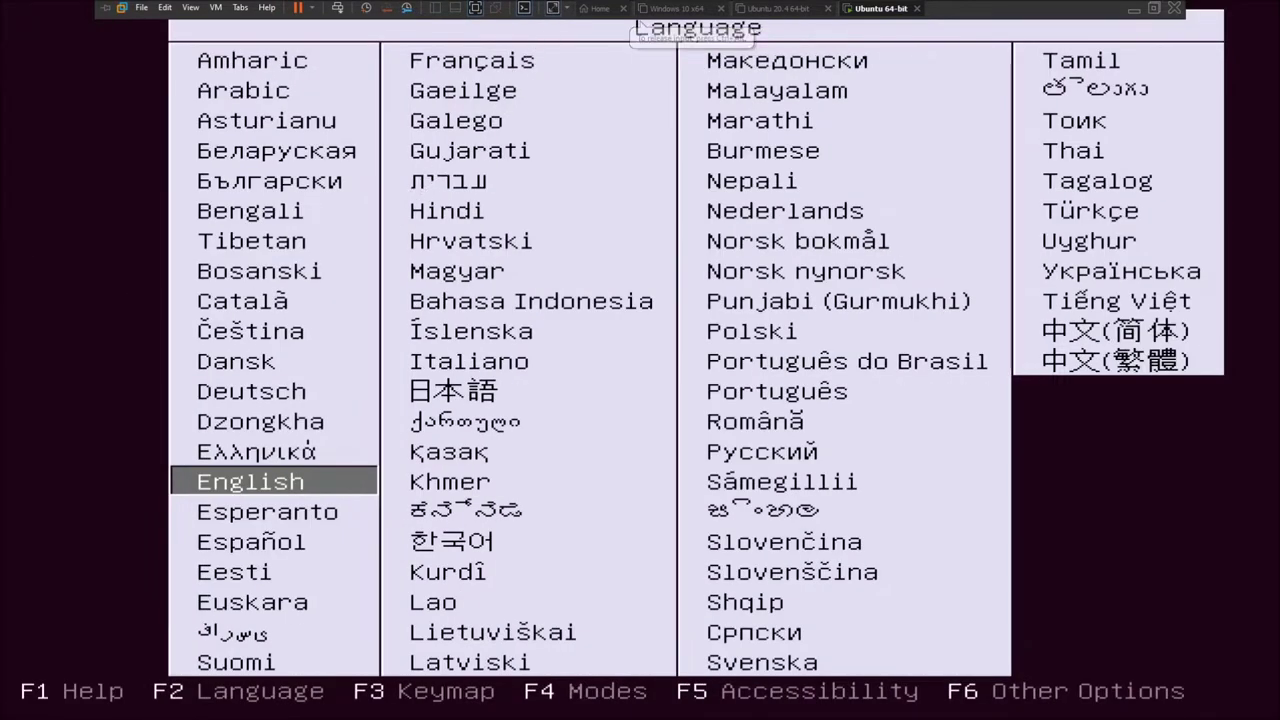
{"action": "left_click", "coordinate": [641, 10]}
{"action": "key", "text": "Return"}
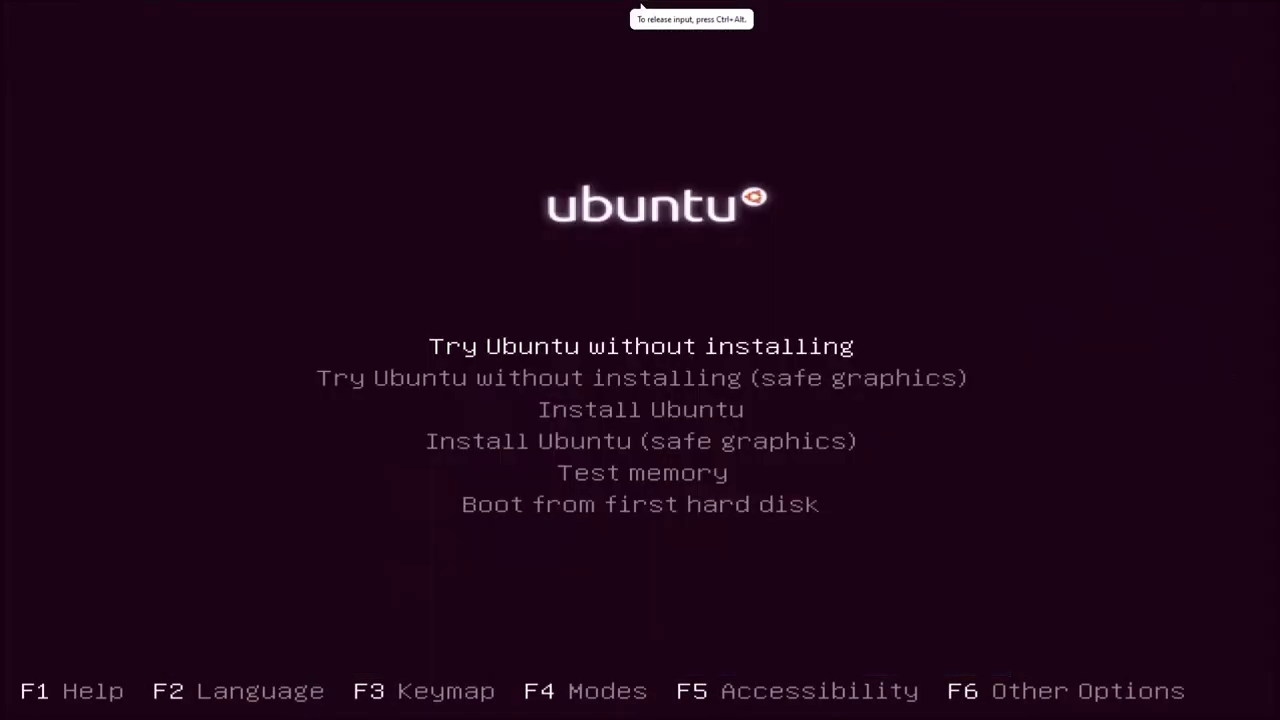
{"action": "key", "text": "Return"}
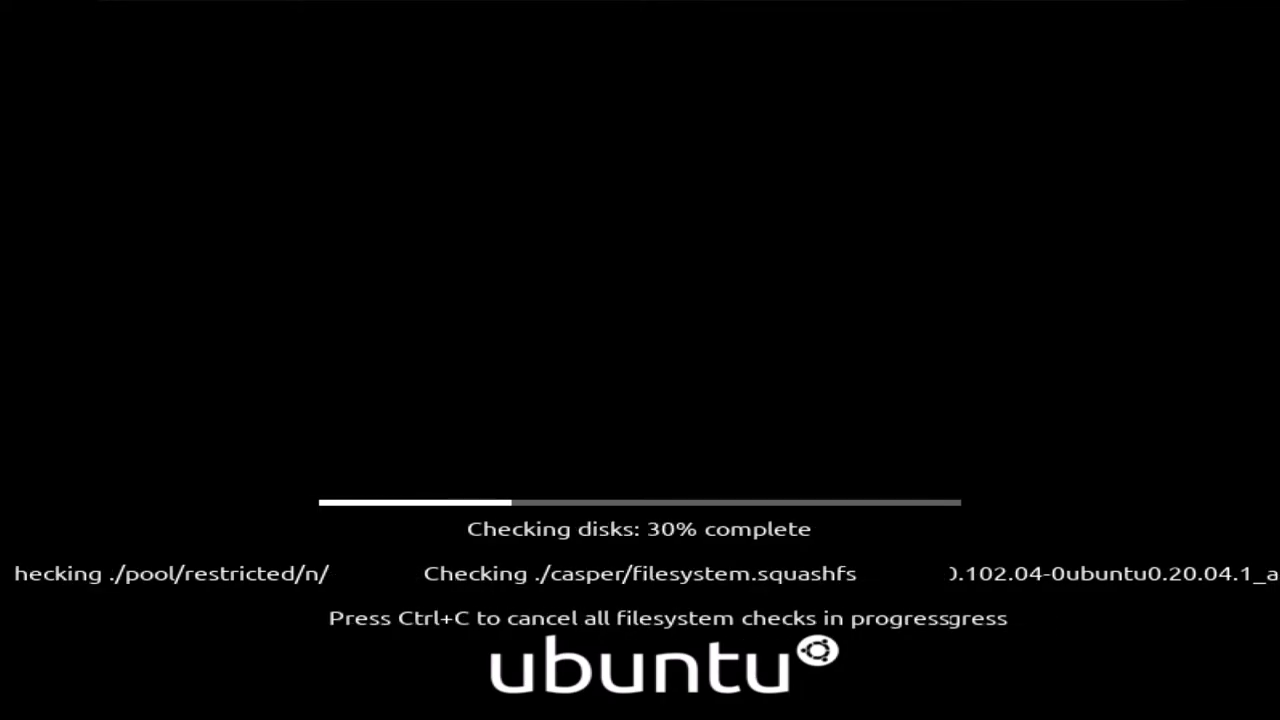
{"action": "key", "text": "Return"}
- Return input to the VM and open Show Applications from the dock
{"action": "left_click", "coordinate": [20, 254]}
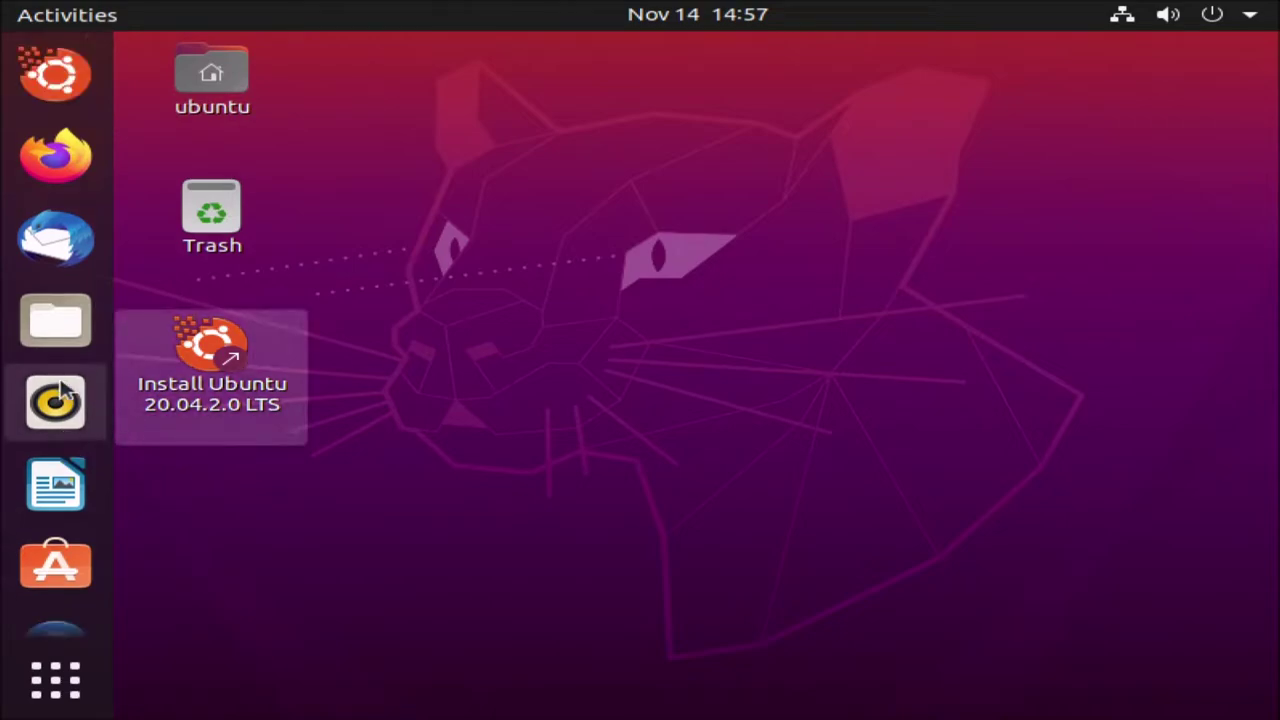
{"action": "left_click", "coordinate": [75, 695]}
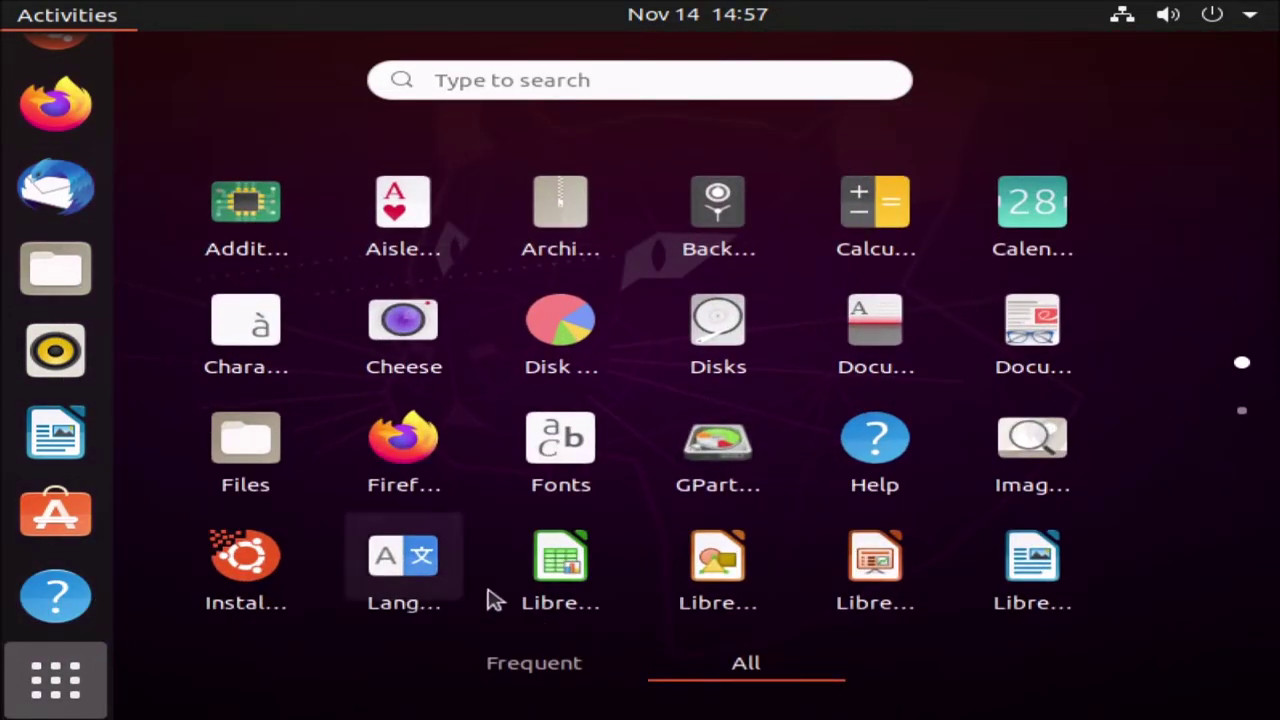
- Launch Settings from the application search and go to the Displays page
{"action": "left_click", "coordinate": [431, 80]}
{"action": "type", "text": "al"}
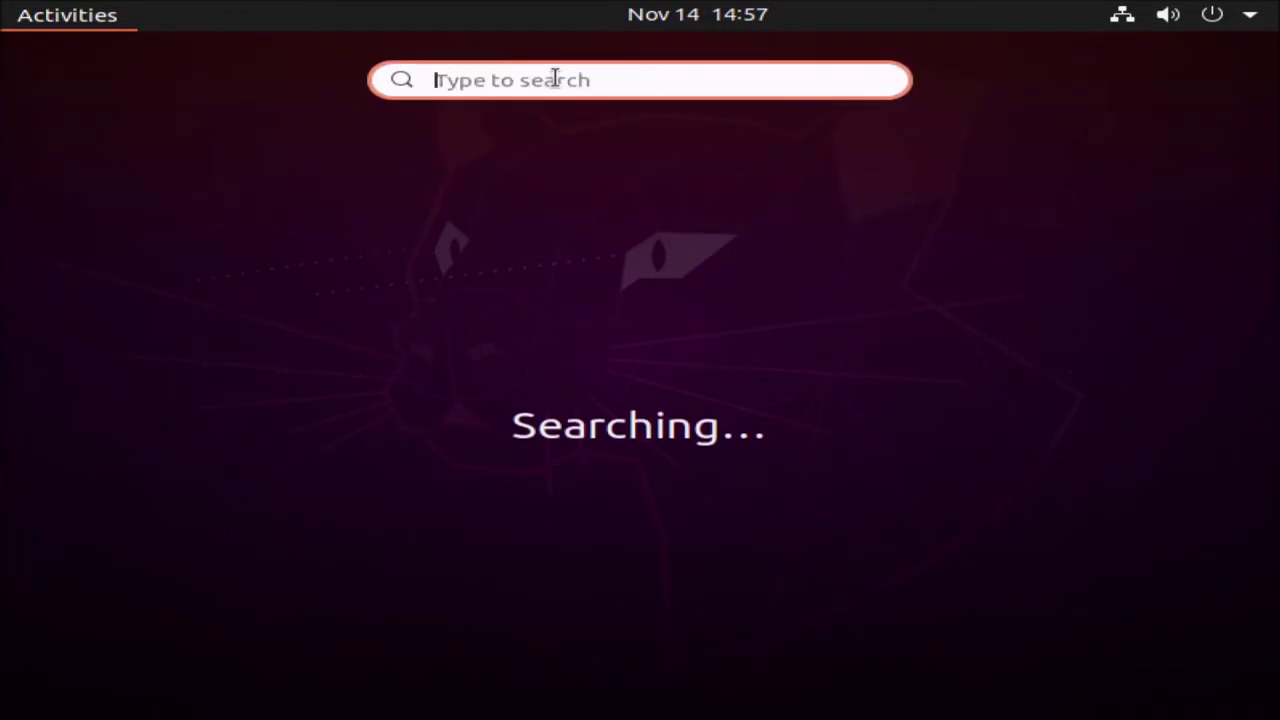
{"action": "key", "text": "BackSpace"}
{"action": "type", "text": "s"}
{"action": "key", "text": "Return"}
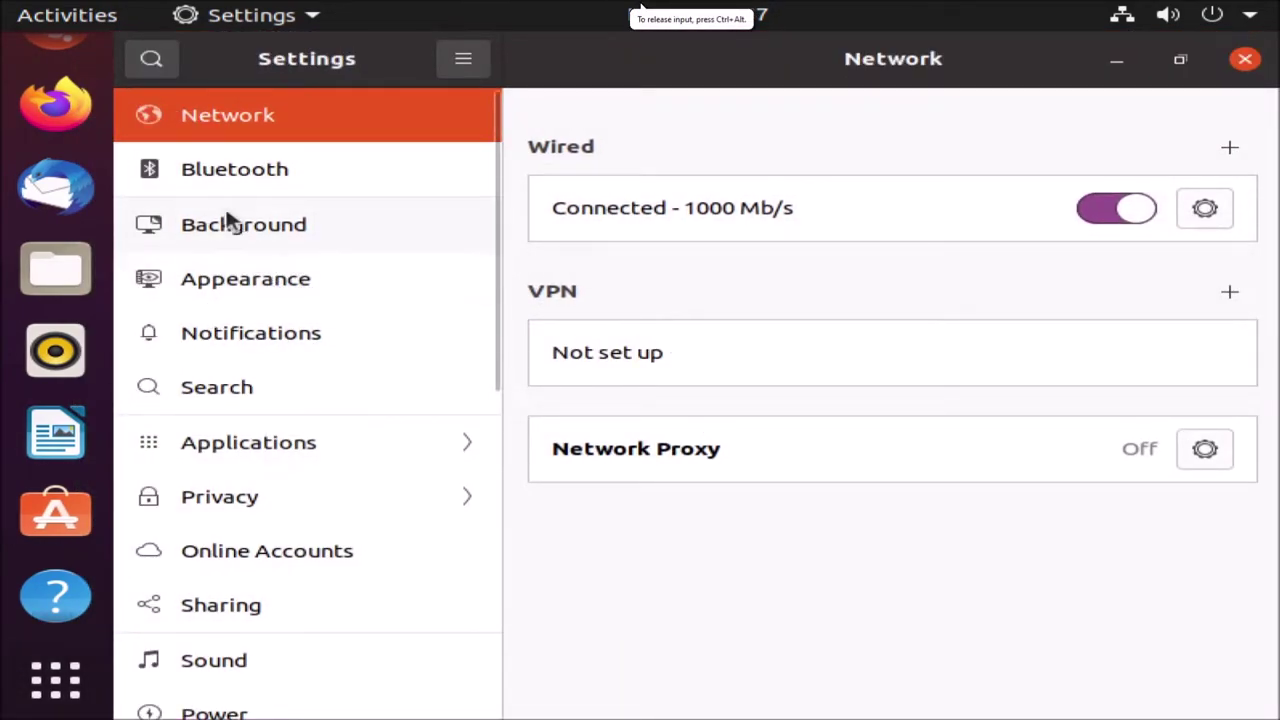
{"action": "scroll", "coordinate": [243, 600], "scroll_direction": "down", "scroll_amount": 3}
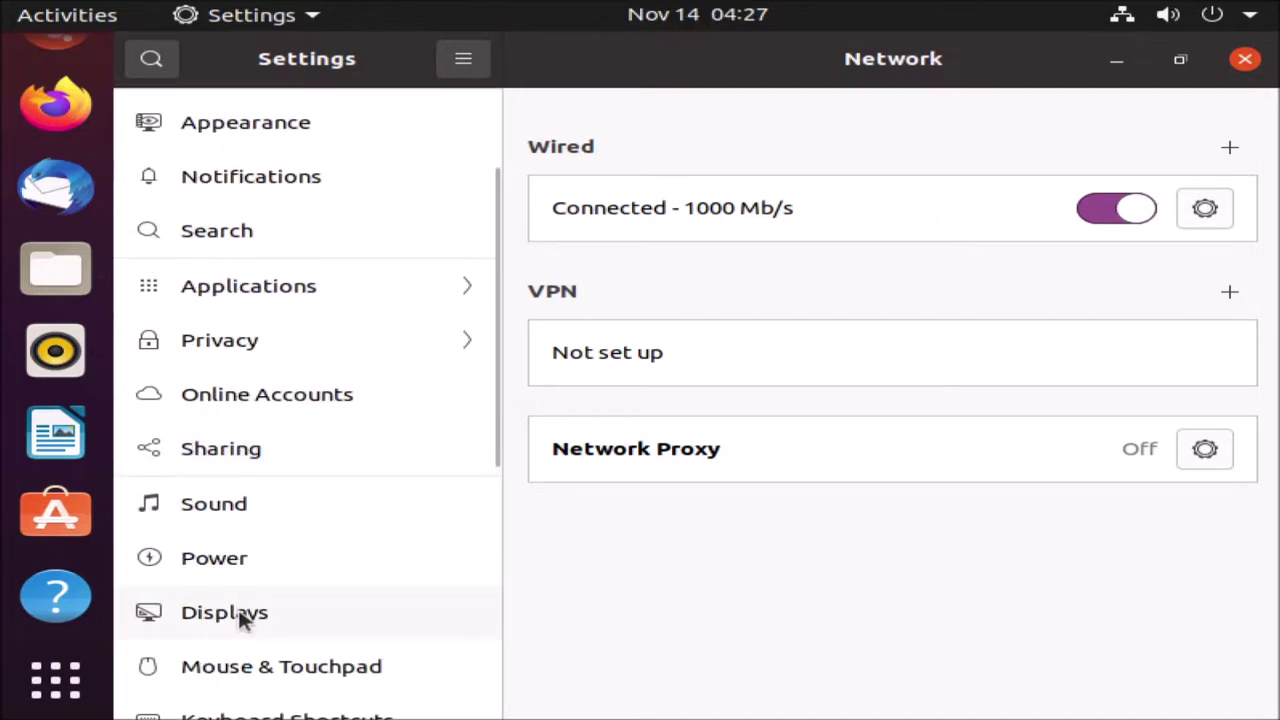
{"action": "left_click", "coordinate": [243, 612]}
- Pick 1280 × 800 from the Resolution list
{"action": "left_click", "coordinate": [960, 260]}
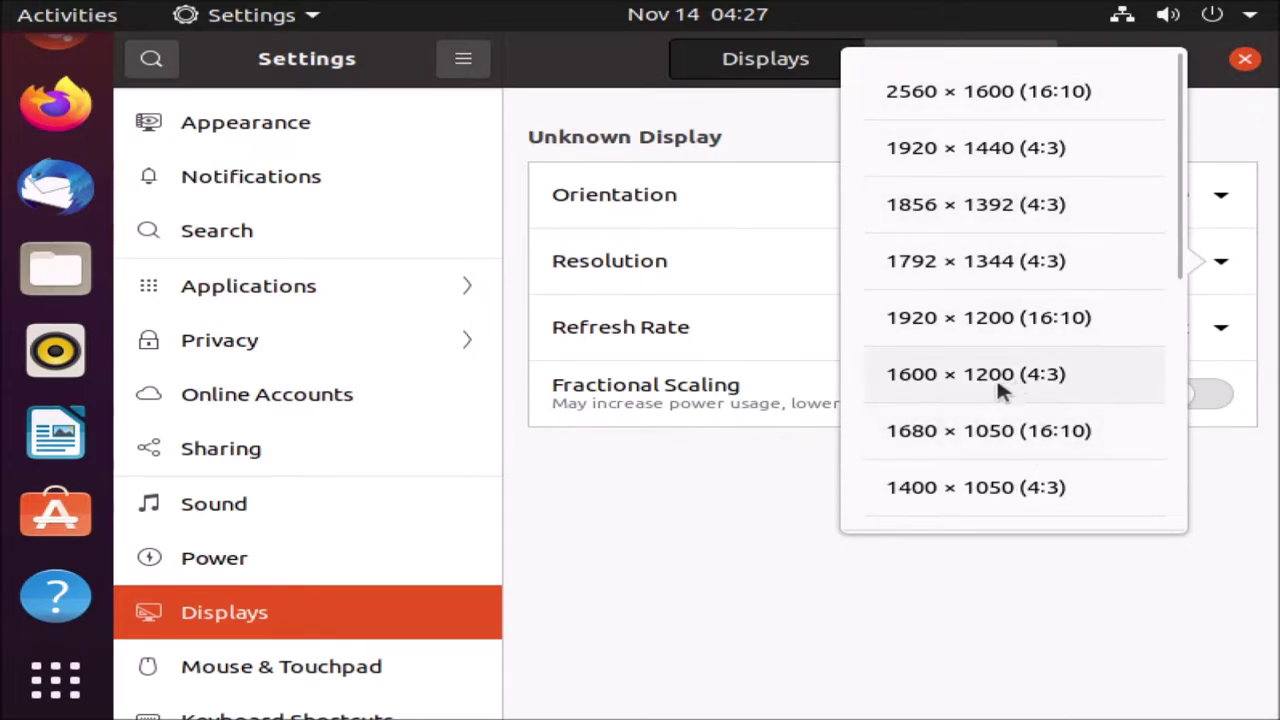
{"action": "left_click_drag", "start_coordinate": [1183, 229], "coordinate": [1092, 416]}
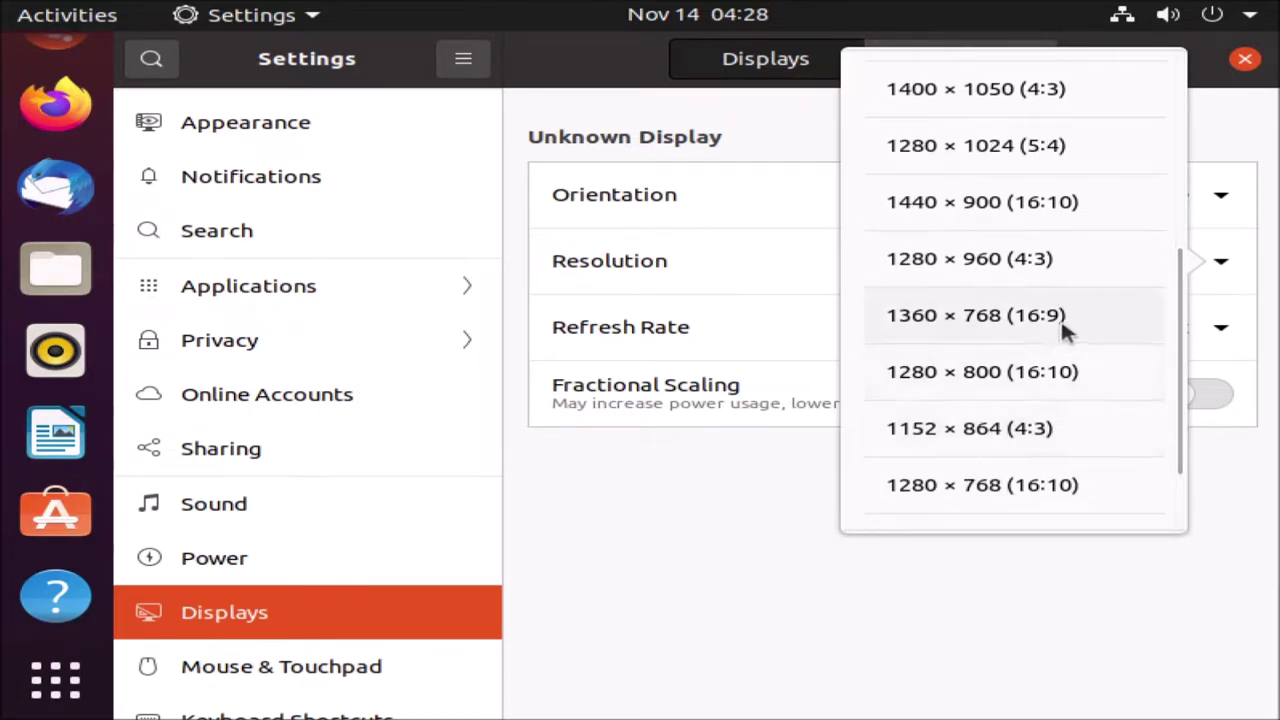
{"action": "scroll", "coordinate": [1068, 420], "scroll_direction": "up", "scroll_amount": 5}
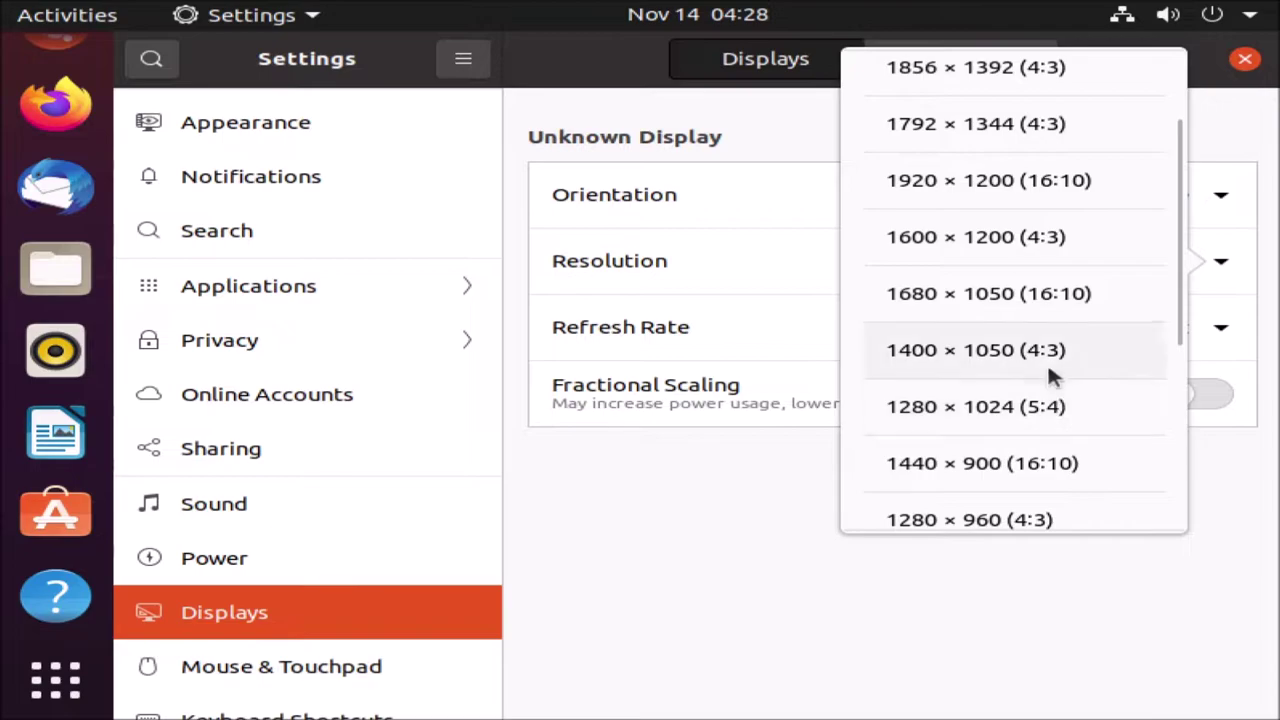
{"action": "scroll", "coordinate": [1005, 345], "scroll_direction": "down", "scroll_amount": 3}
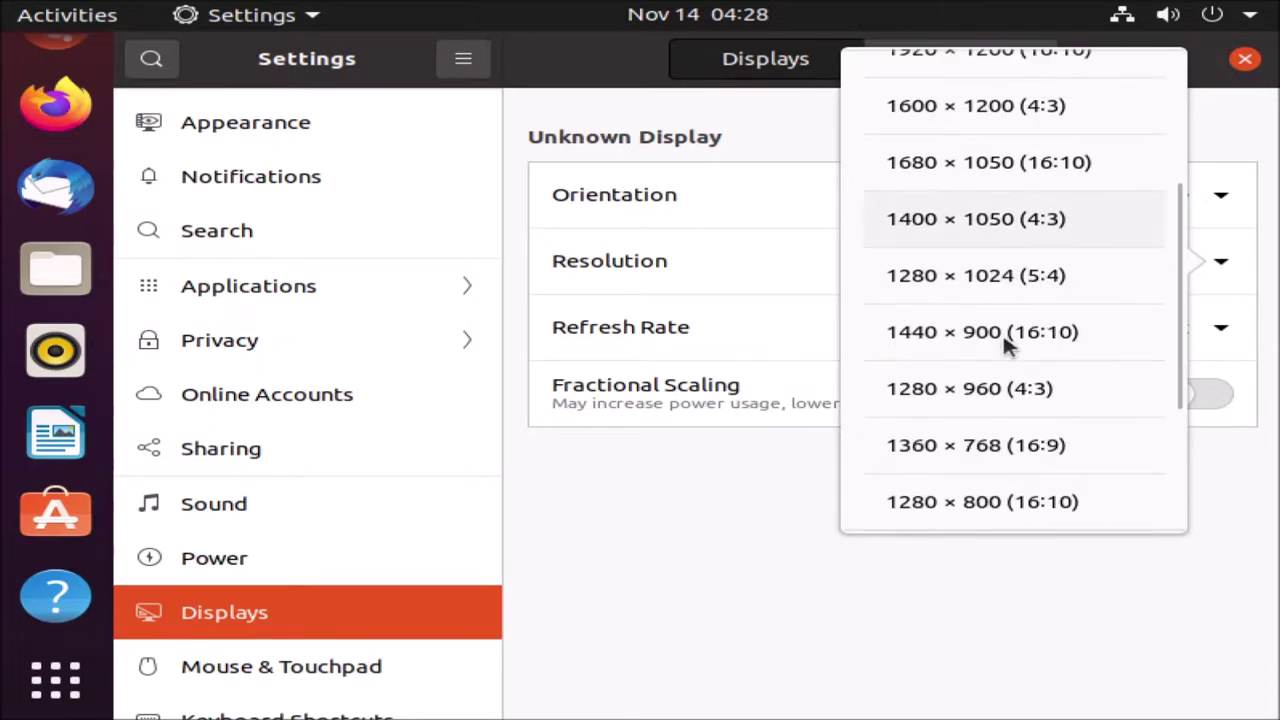
{"action": "scroll", "coordinate": [938, 495], "scroll_direction": "down", "scroll_amount": 1}
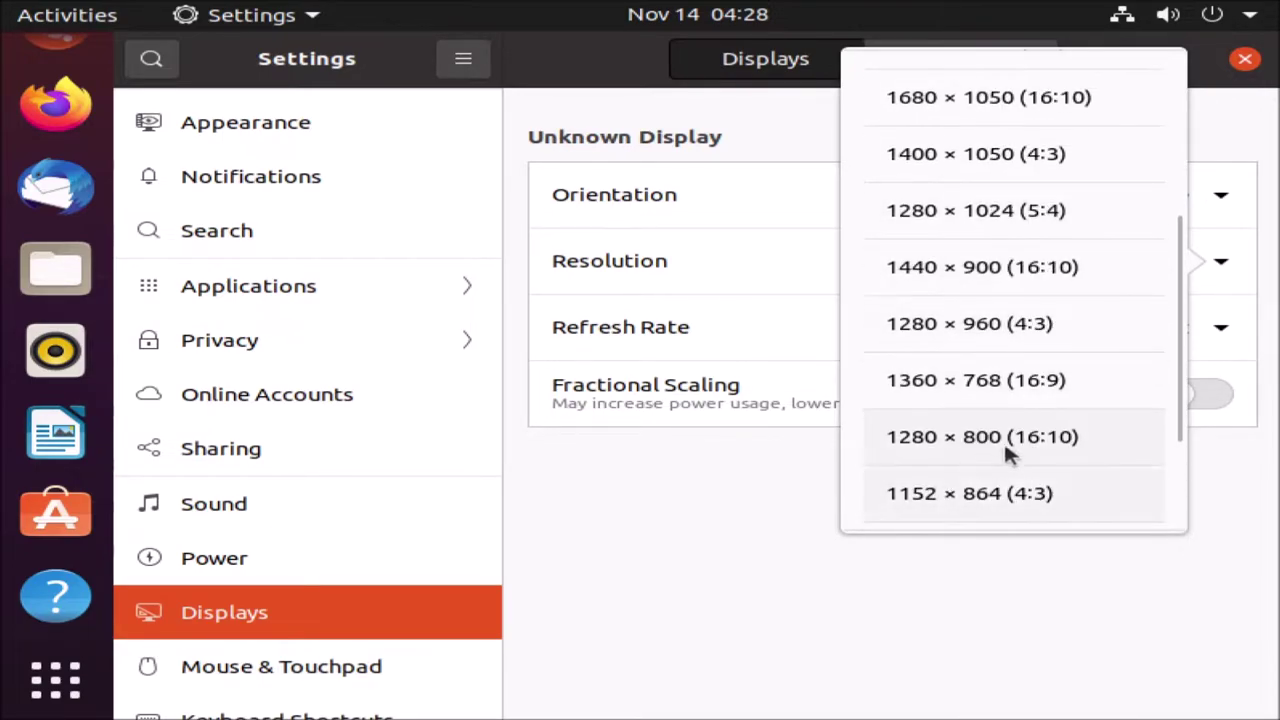
{"action": "left_click", "coordinate": [1000, 450]}
- Switch the resolution to 1360 × 768 (16:9), apply and keep it, then close Settings
{"action": "left_click", "coordinate": [1088, 285]}
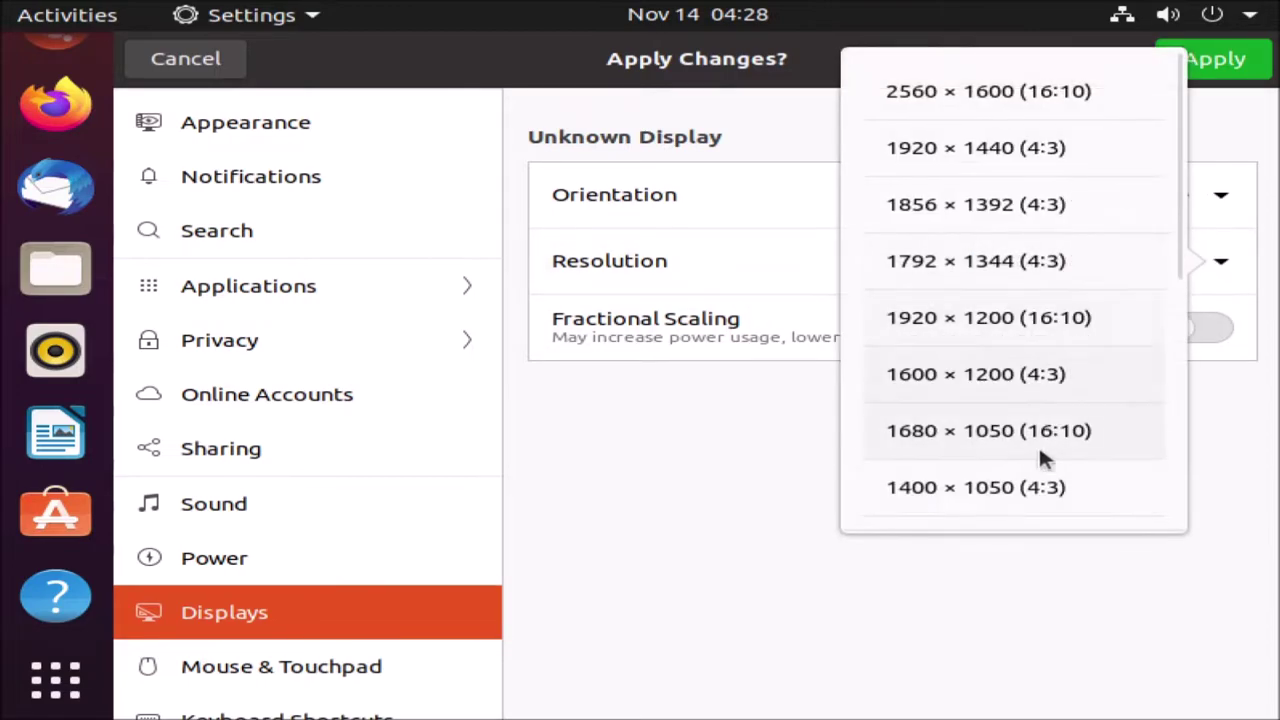
{"action": "scroll", "coordinate": [1004, 440], "scroll_direction": "down", "scroll_amount": 8}
{"action": "scroll", "coordinate": [1005, 425], "scroll_direction": "down", "scroll_amount": 1}
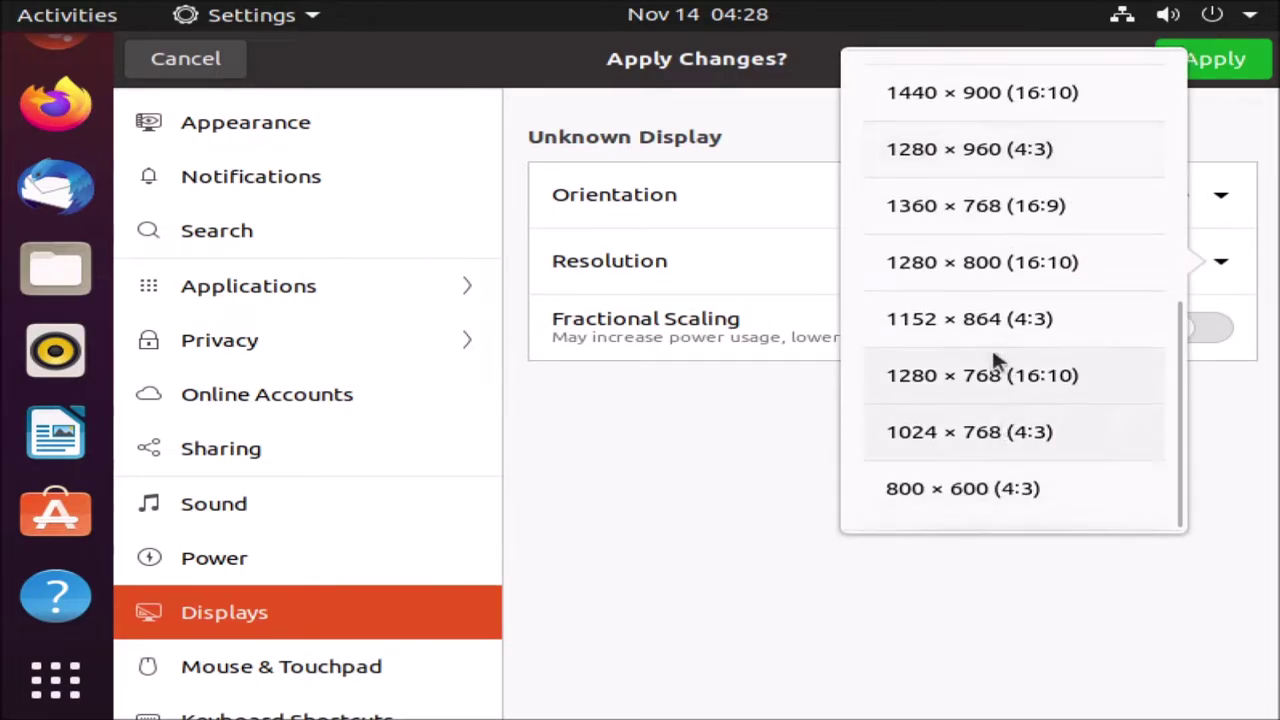
{"action": "left_click", "coordinate": [963, 210]}
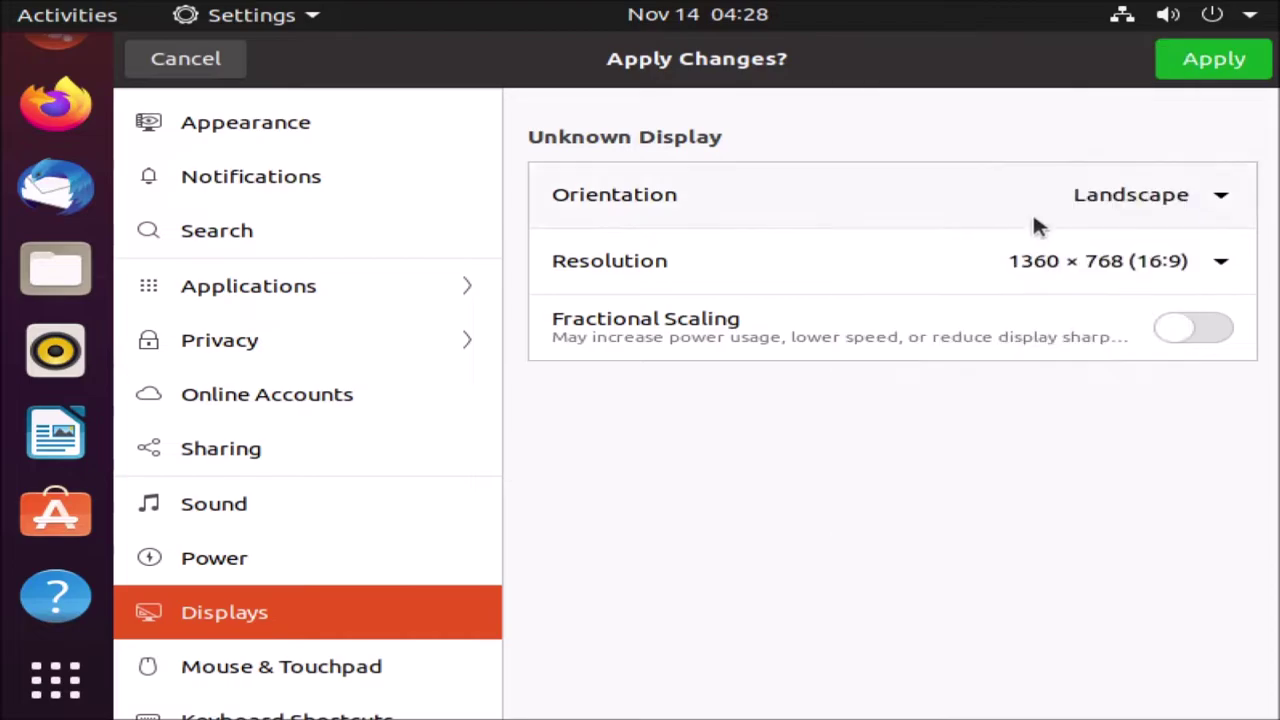
{"action": "left_click", "coordinate": [1212, 60]}
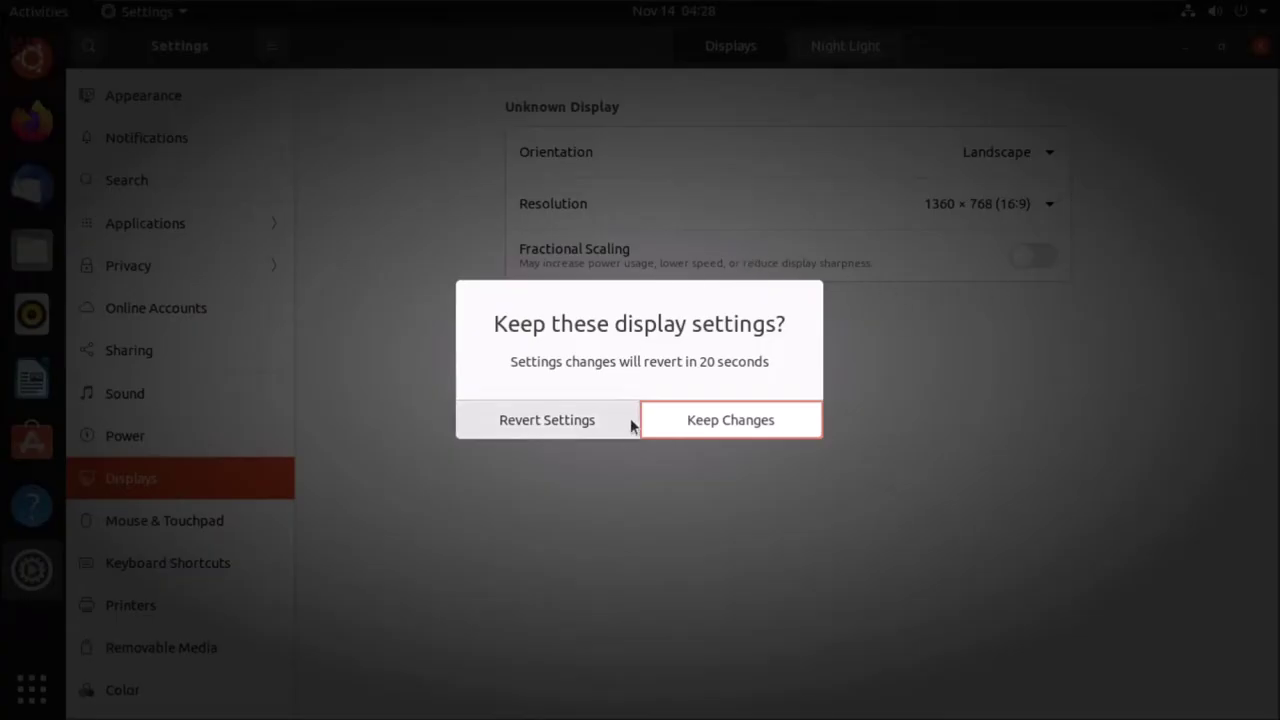
{"action": "left_click", "coordinate": [758, 421]}
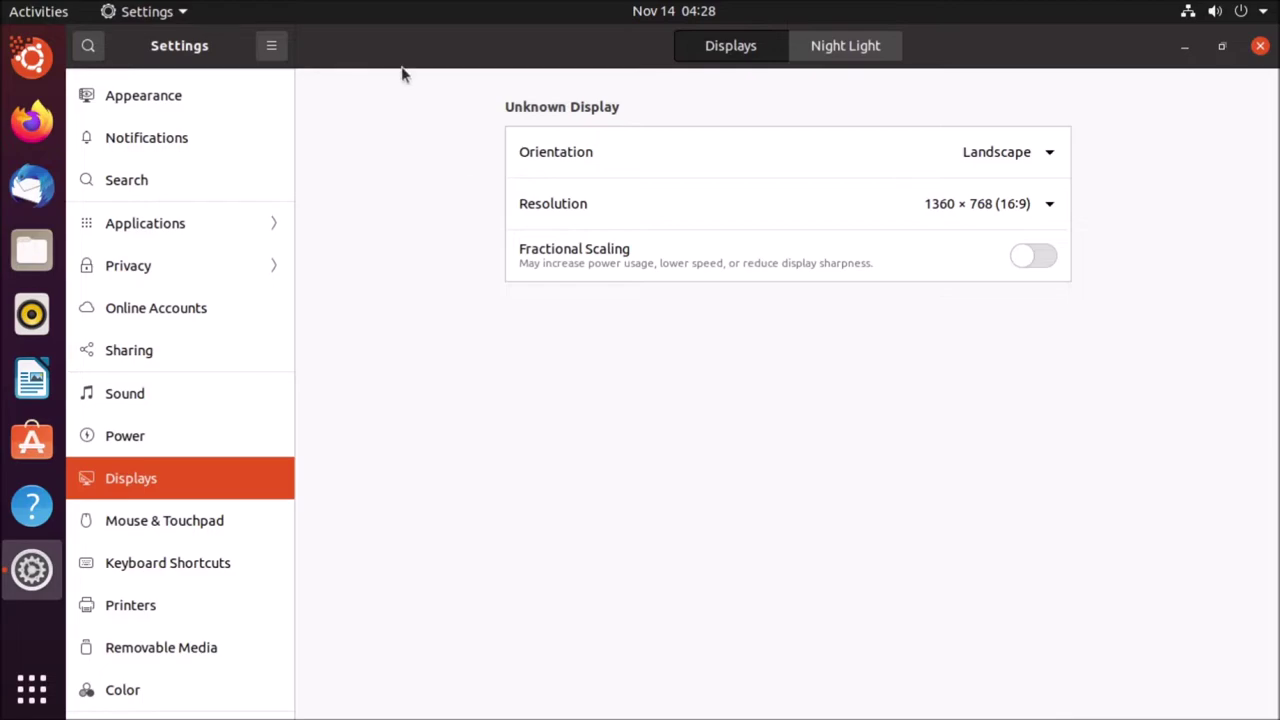
{"action": "left_click", "coordinate": [1256, 50]}
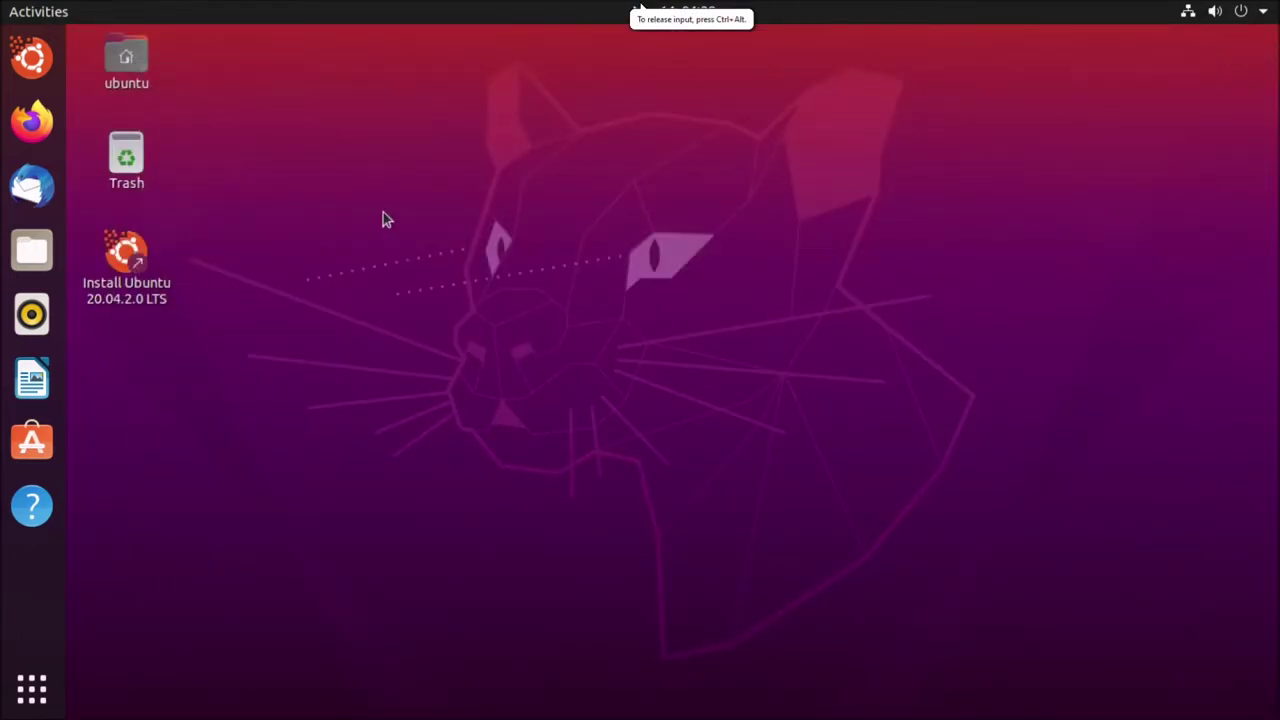
- Refocus the VM, clear the desktop icon selection, and open the applications grid
{"action": "left_click", "coordinate": [150, 272]}
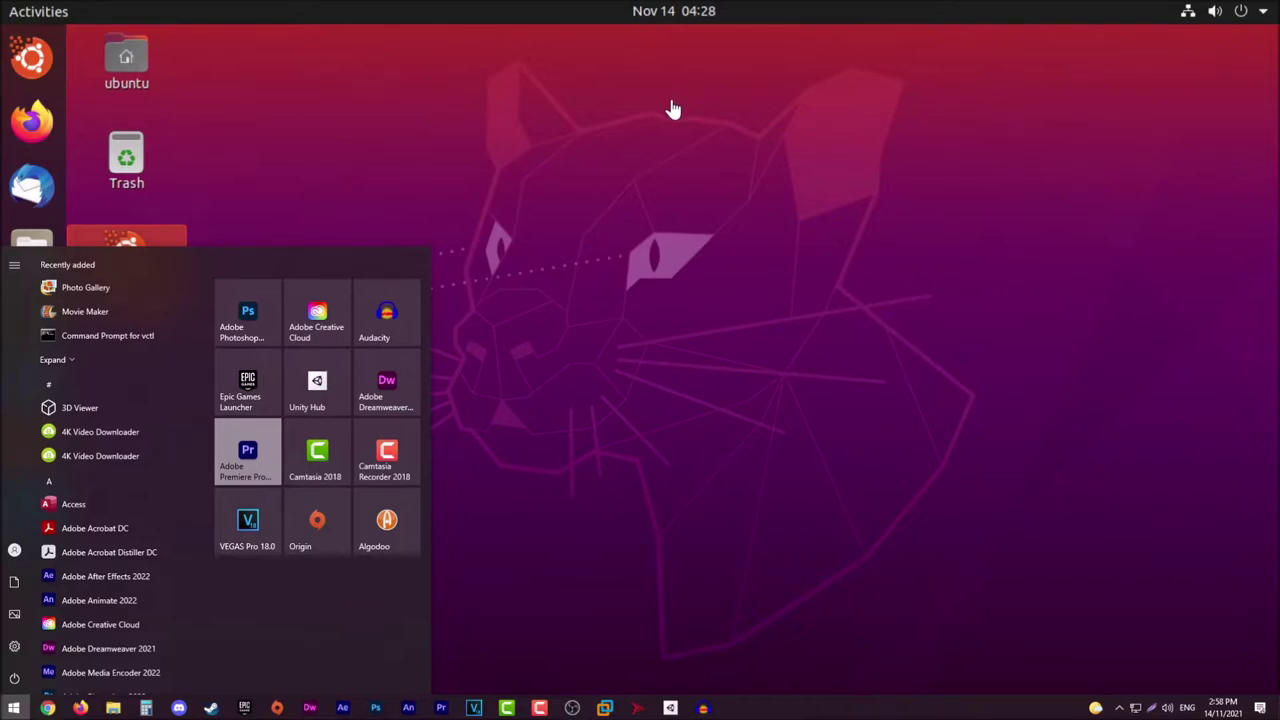
{"action": "left_click", "coordinate": [651, 40]}
{"action": "mouse_move", "coordinate": [371, 9]}
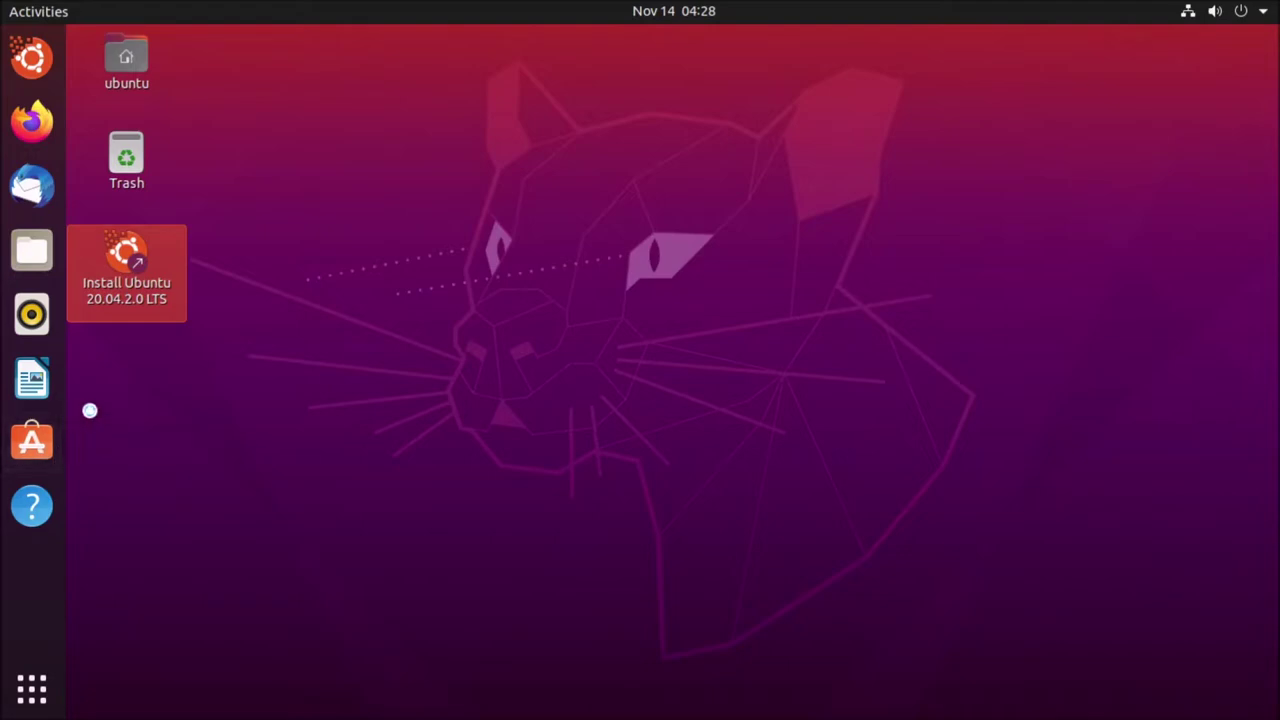
{"action": "left_click", "coordinate": [116, 425]}
{"action": "mouse_move", "coordinate": [116, 425]}
{"action": "left_mouse_down"}
{"action": "mouse_move", "coordinate": [266, 544]}
{"action": "mouse_move", "coordinate": [189, 297]}
{"action": "mouse_move", "coordinate": [211, 320]}
{"action": "left_mouse_up"}
{"action": "left_click_drag", "start_coordinate": [245, 364], "coordinate": [421, 479]}
{"action": "left_click_drag", "start_coordinate": [444, 157], "coordinate": [555, 462]}
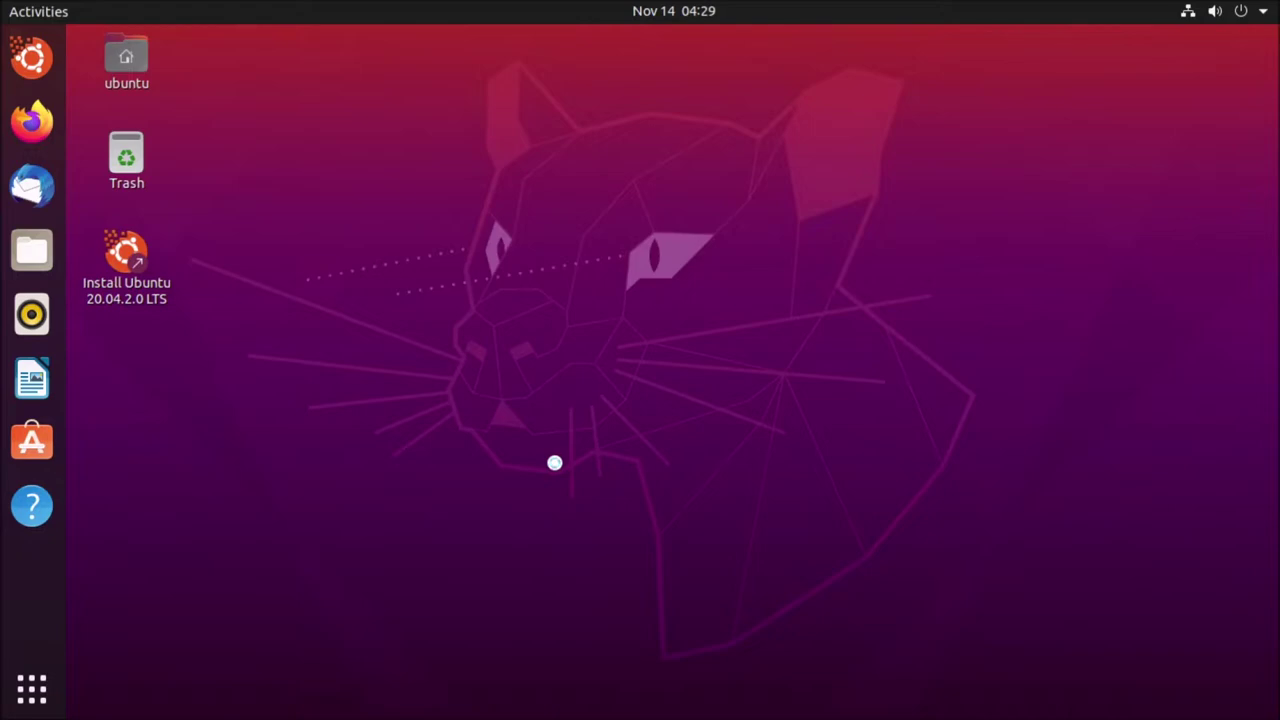
{"action": "left_click", "coordinate": [31, 688]}
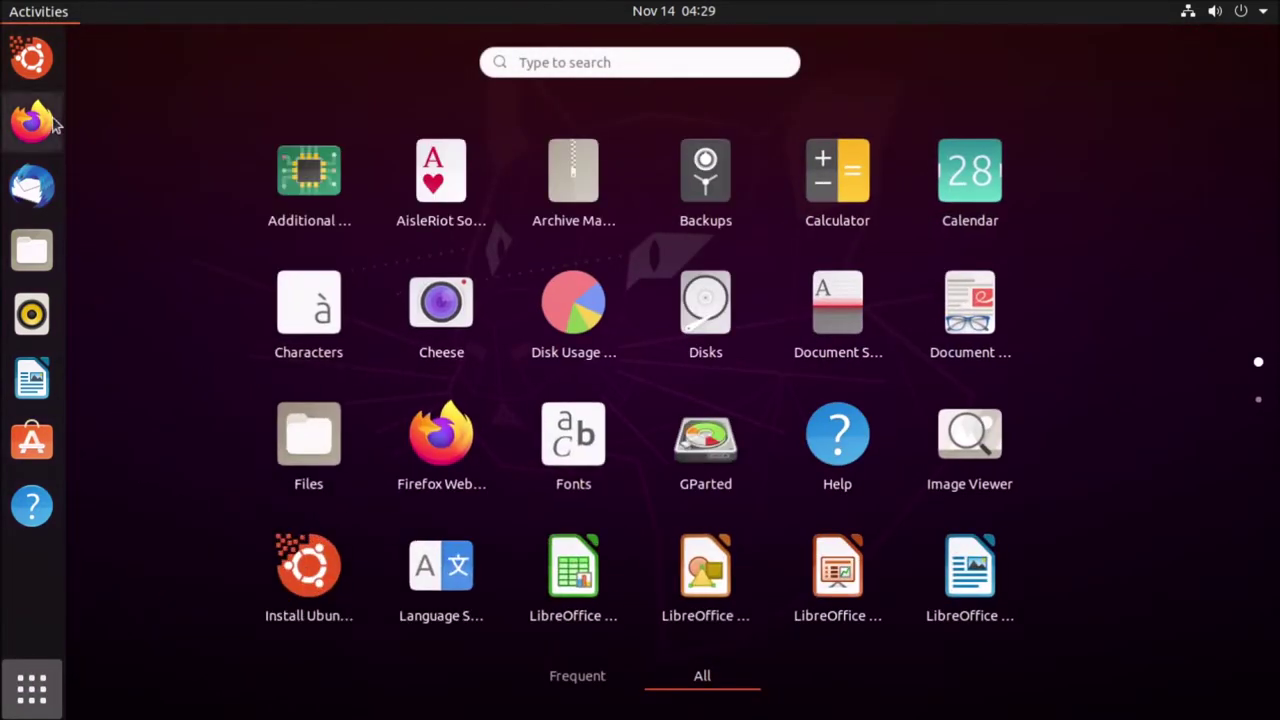
- Launch Firefox, then quit it with all its tabs to reveal the installer Welcome page
{"action": "left_click", "coordinate": [55, 121]}
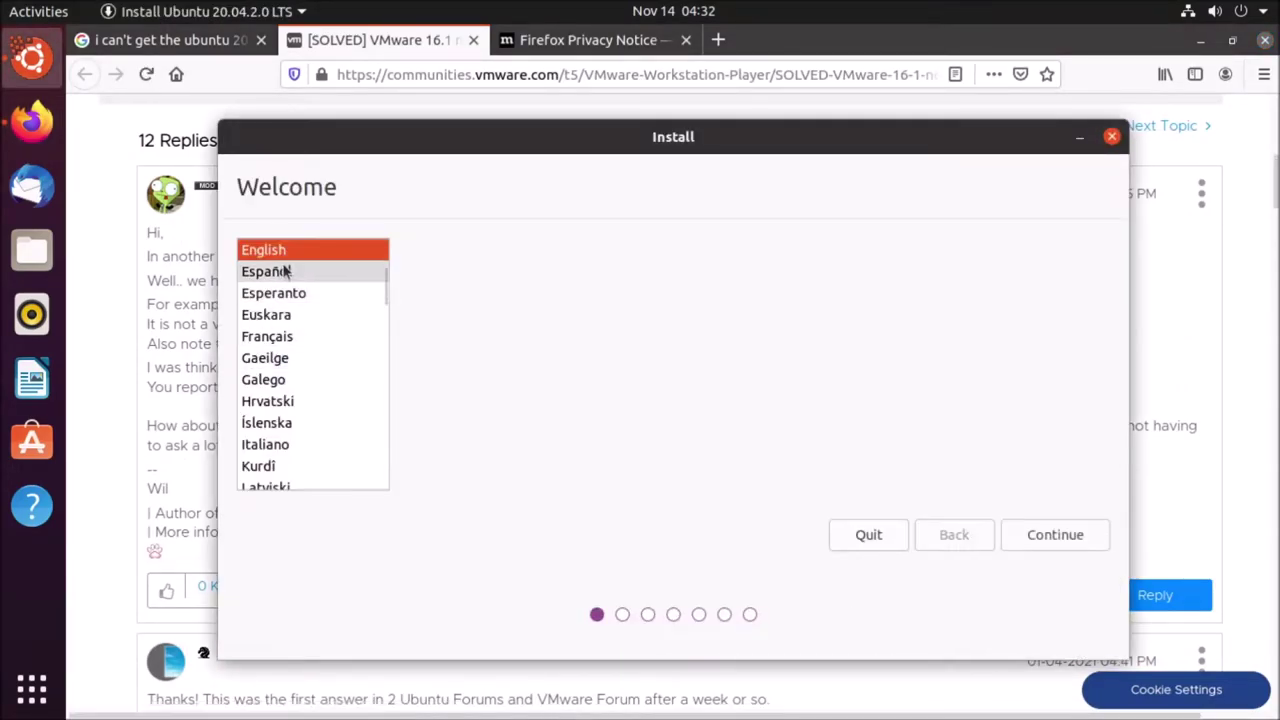
{"action": "left_click", "coordinate": [1264, 40]}
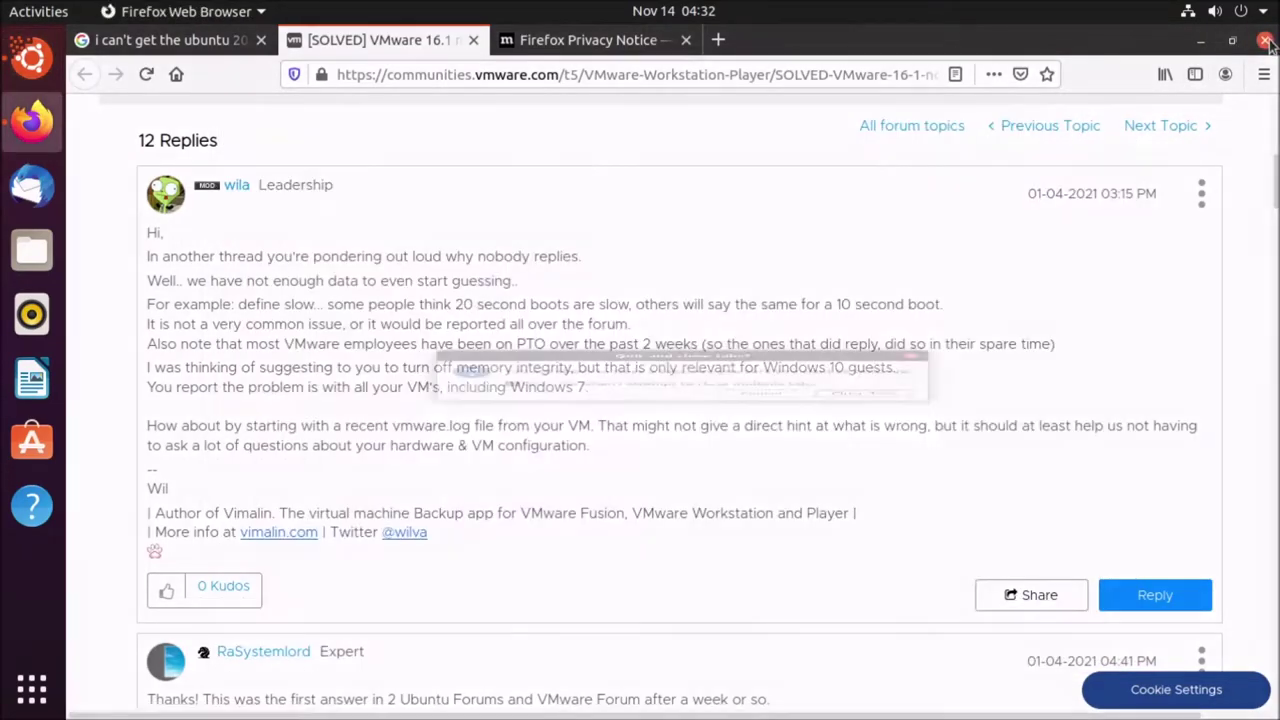
{"action": "left_click", "coordinate": [851, 432]}
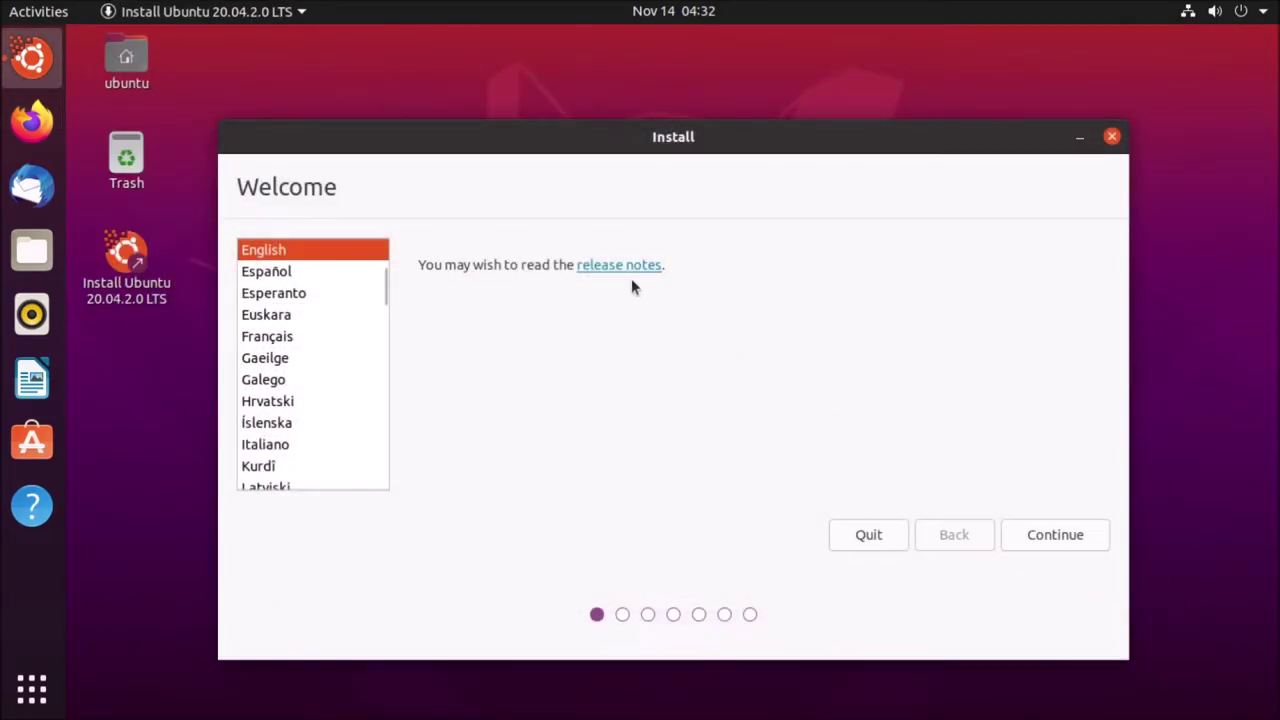
- Keep English and the English (US) keyboard, untick 'Download updates while installing Ubuntu', and continue
{"action": "left_click", "coordinate": [1075, 540]}
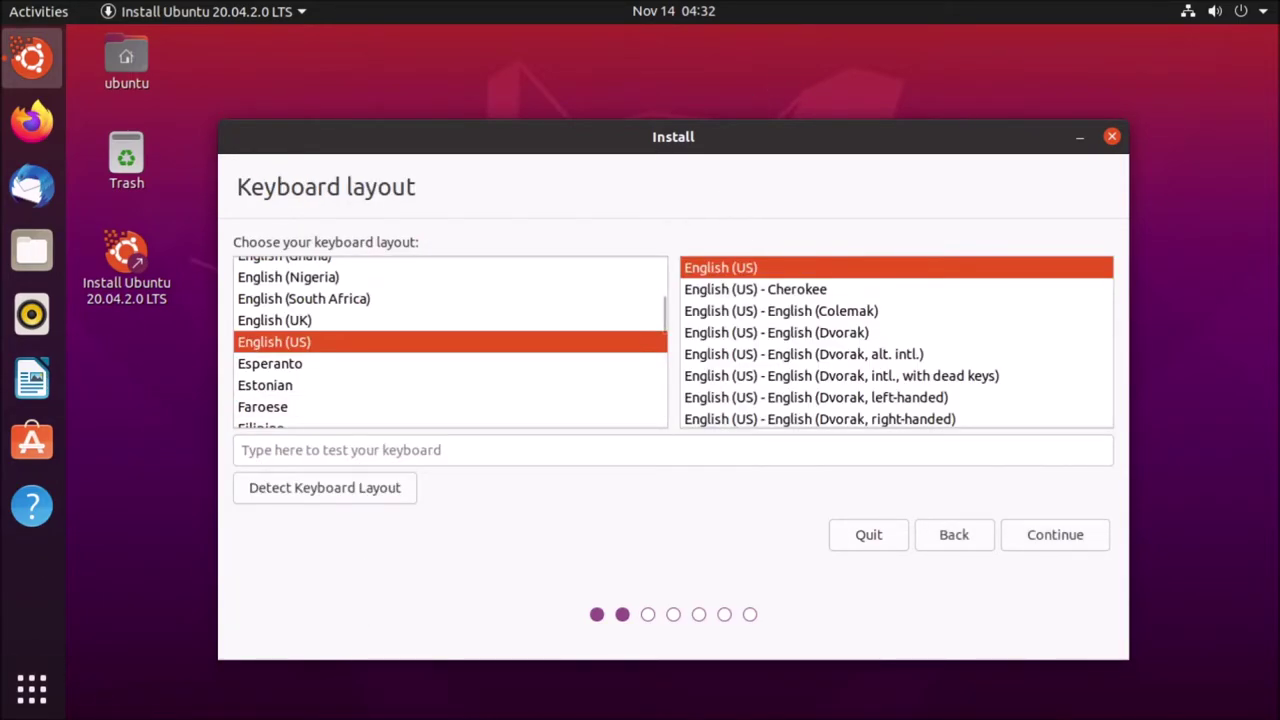
{"action": "left_click", "coordinate": [1034, 535]}
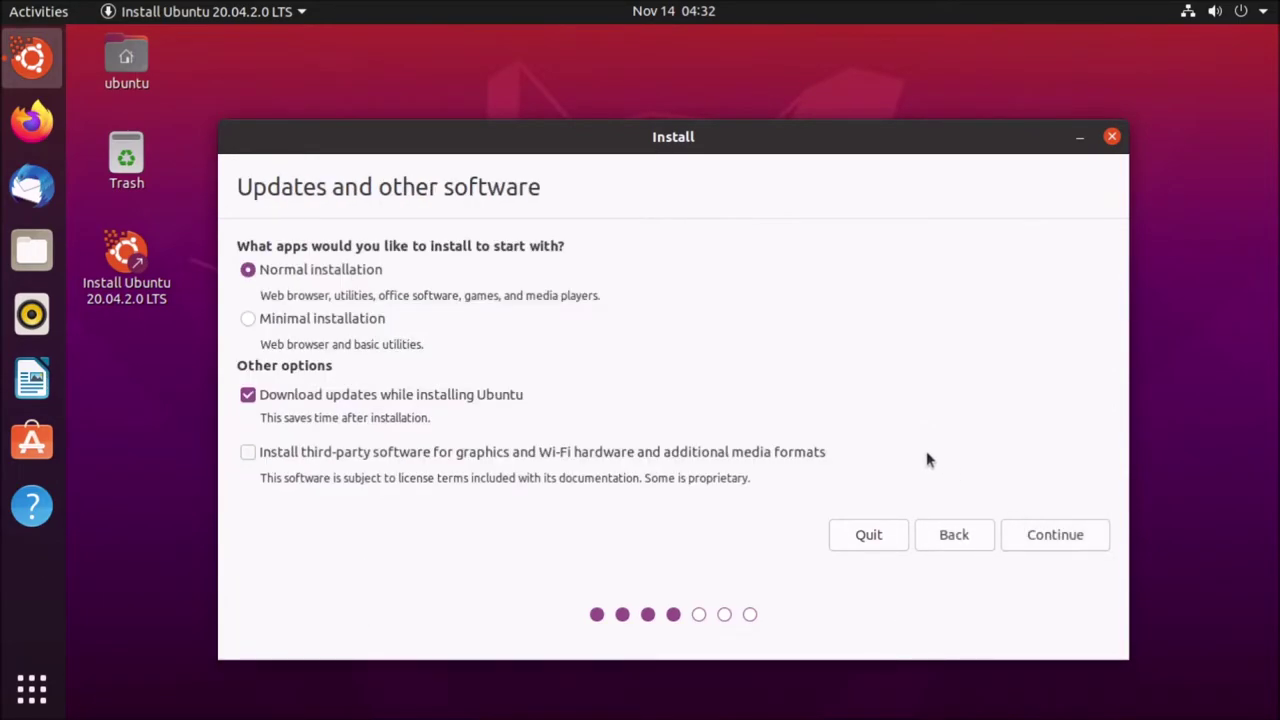
{"action": "left_click", "coordinate": [346, 400]}
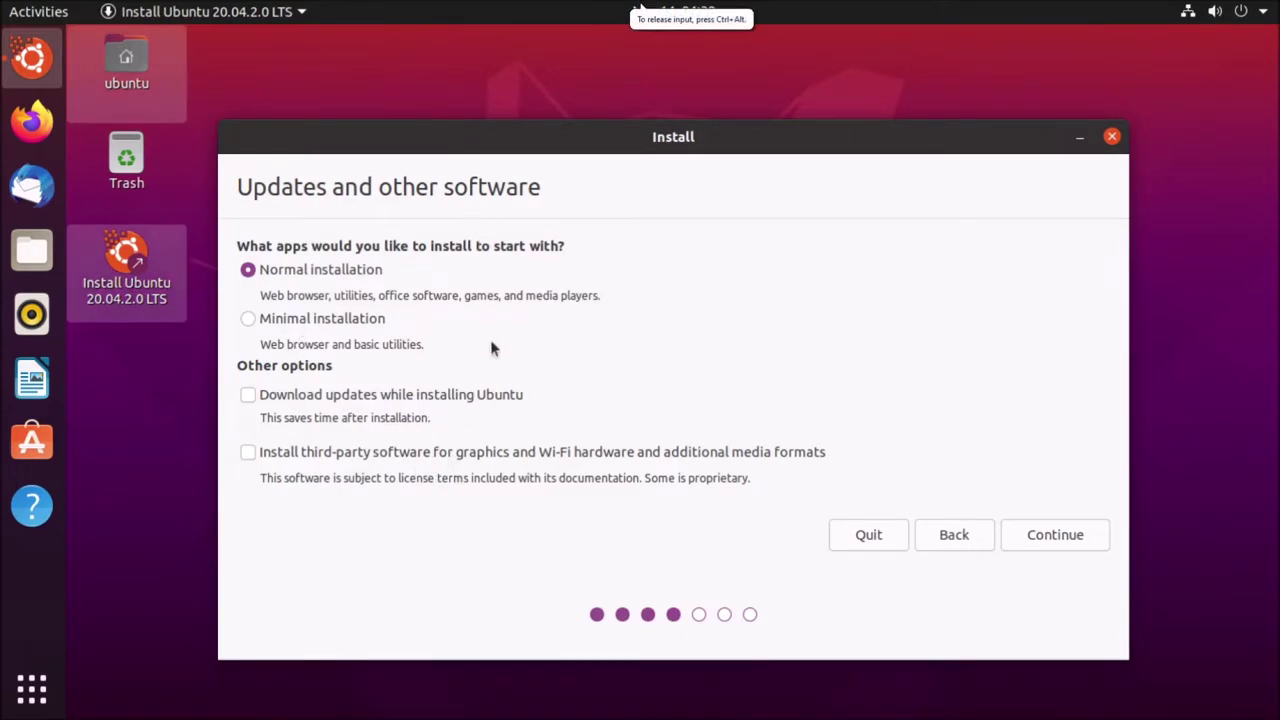
{"action": "left_click", "coordinate": [1040, 548]}
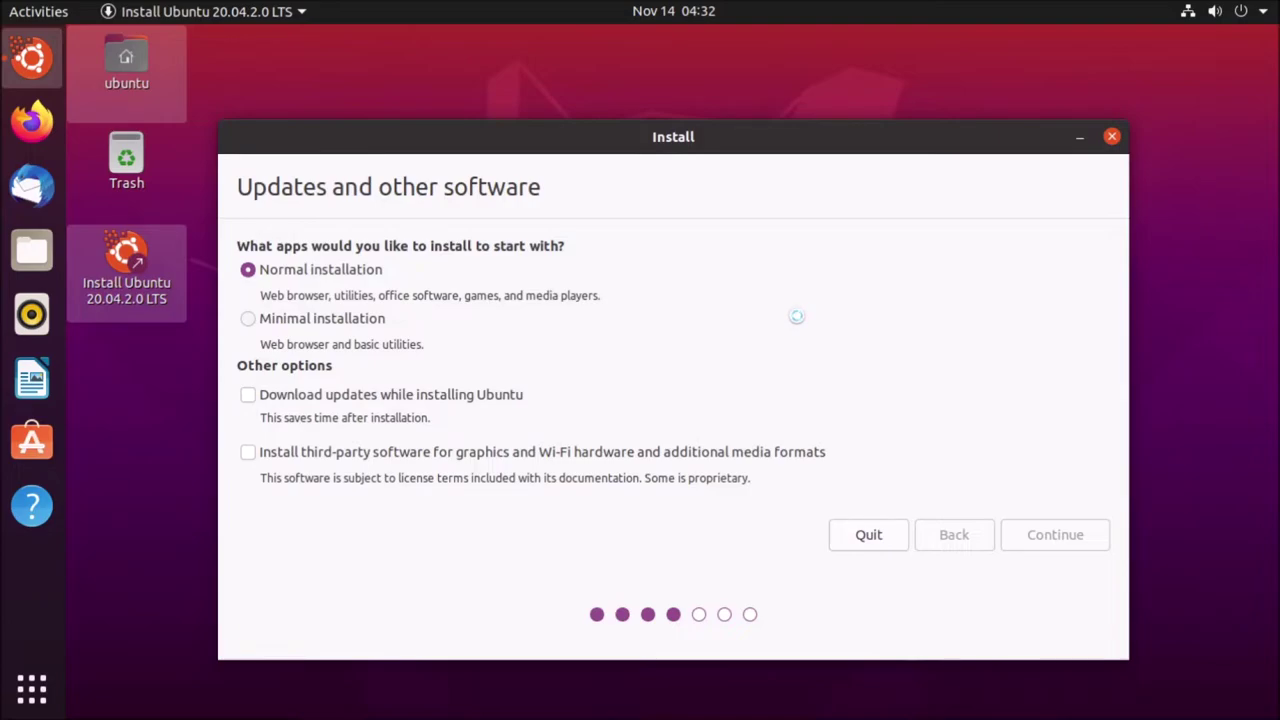
{"action": "key", "text": "super"}
{"action": "key", "text": "super"}
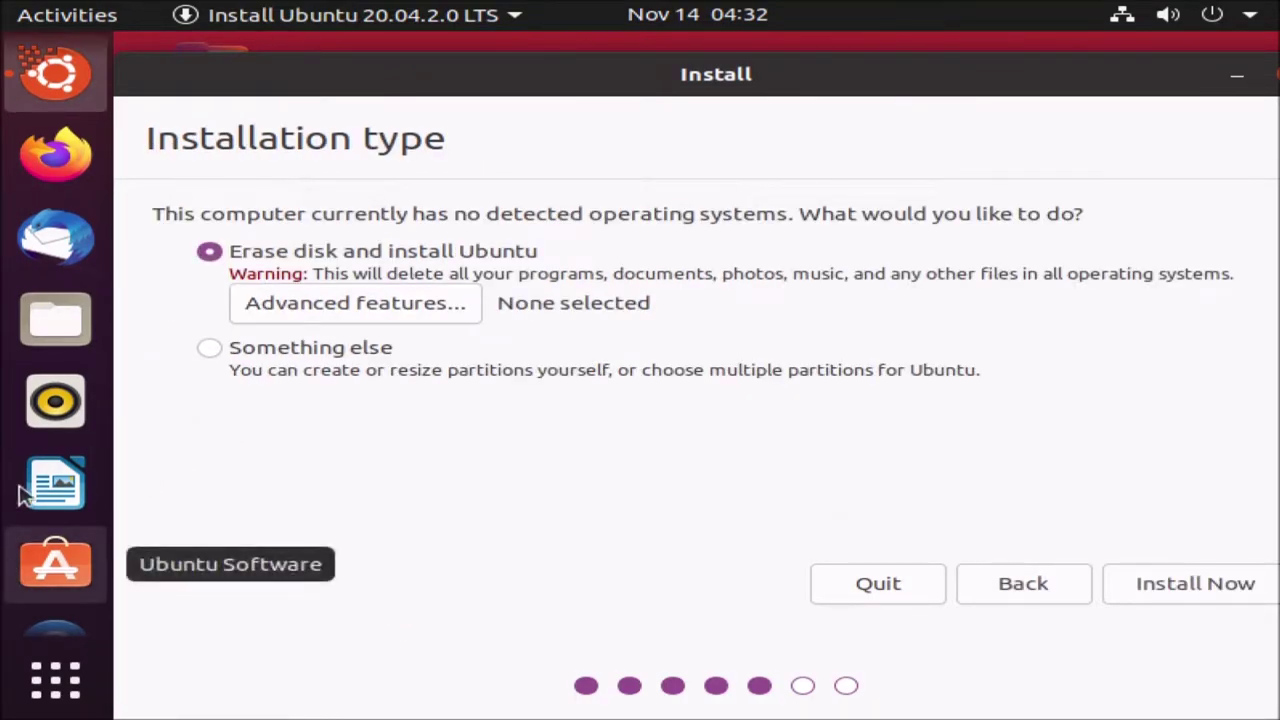
- Launch Settings from the Activities overview search
{"action": "key", "text": "super"}
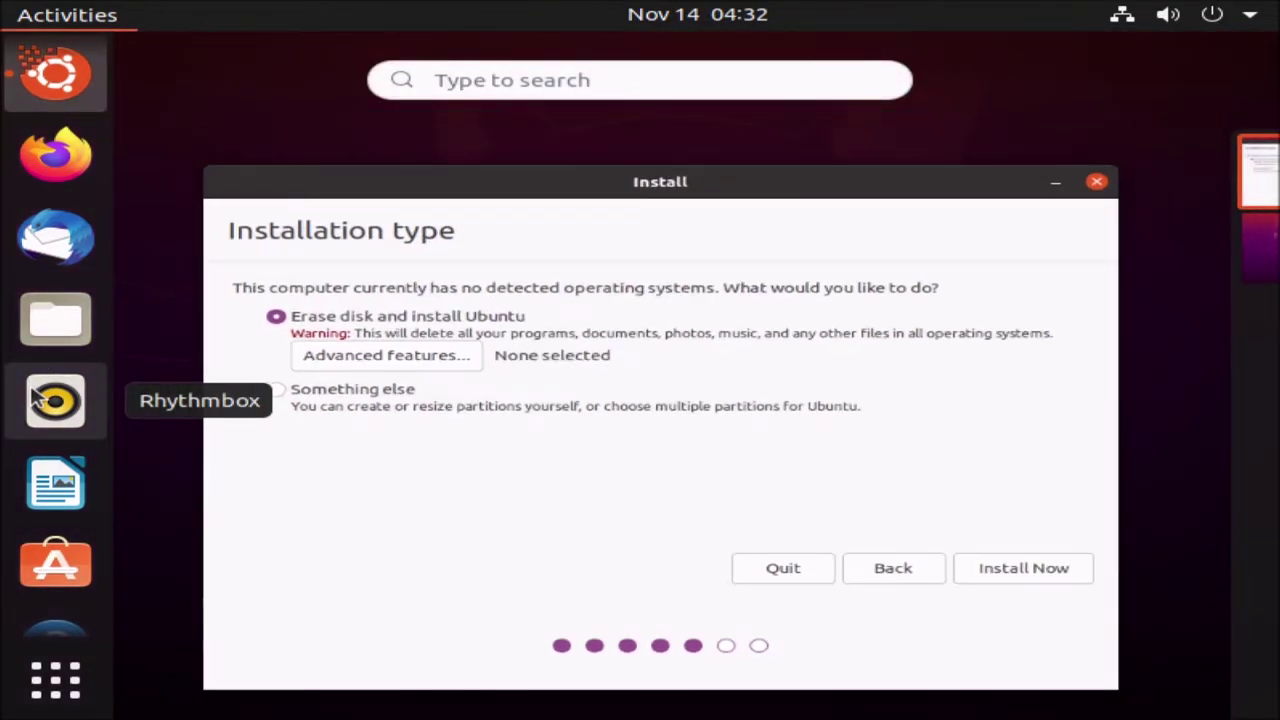
{"action": "type", "text": "sew"}
{"action": "key", "text": "BackSpace"}
{"action": "type", "text": "l"}
{"action": "key", "text": "Return"}
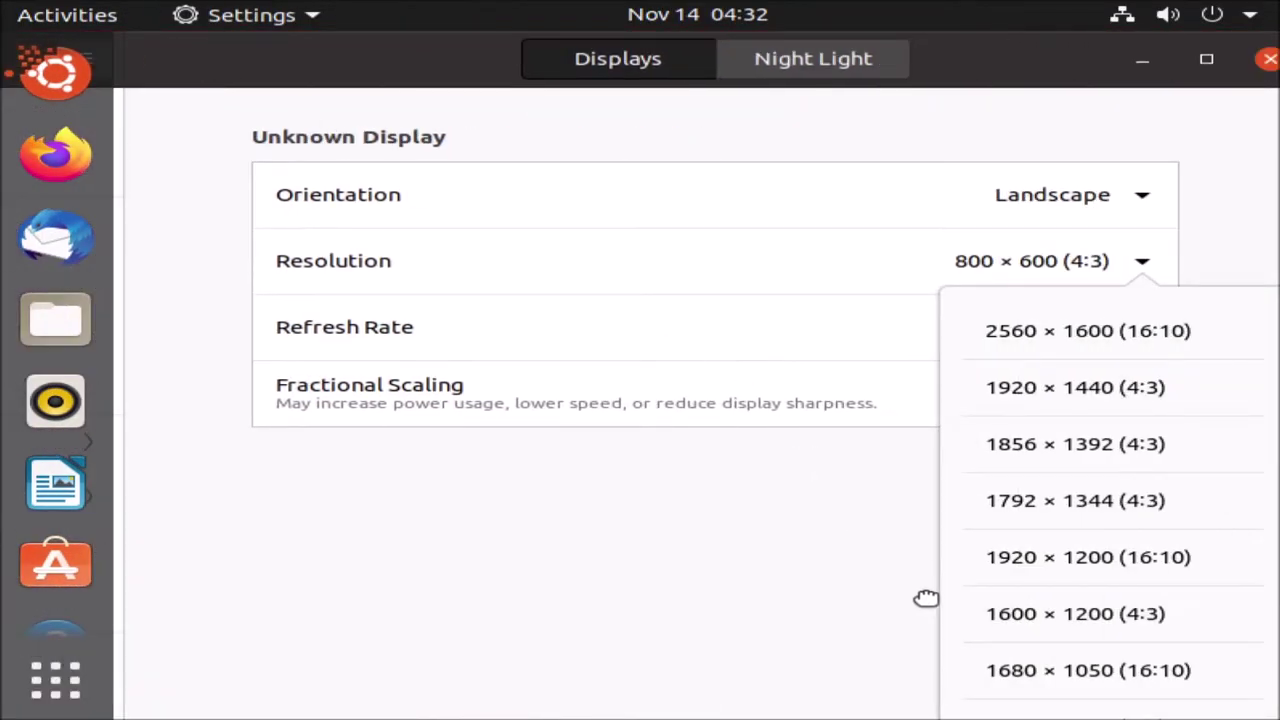
- Set Displays resolution to 1360 × 768 (16:9), apply it, and close Settings
{"action": "left_click", "coordinate": [1034, 568]}
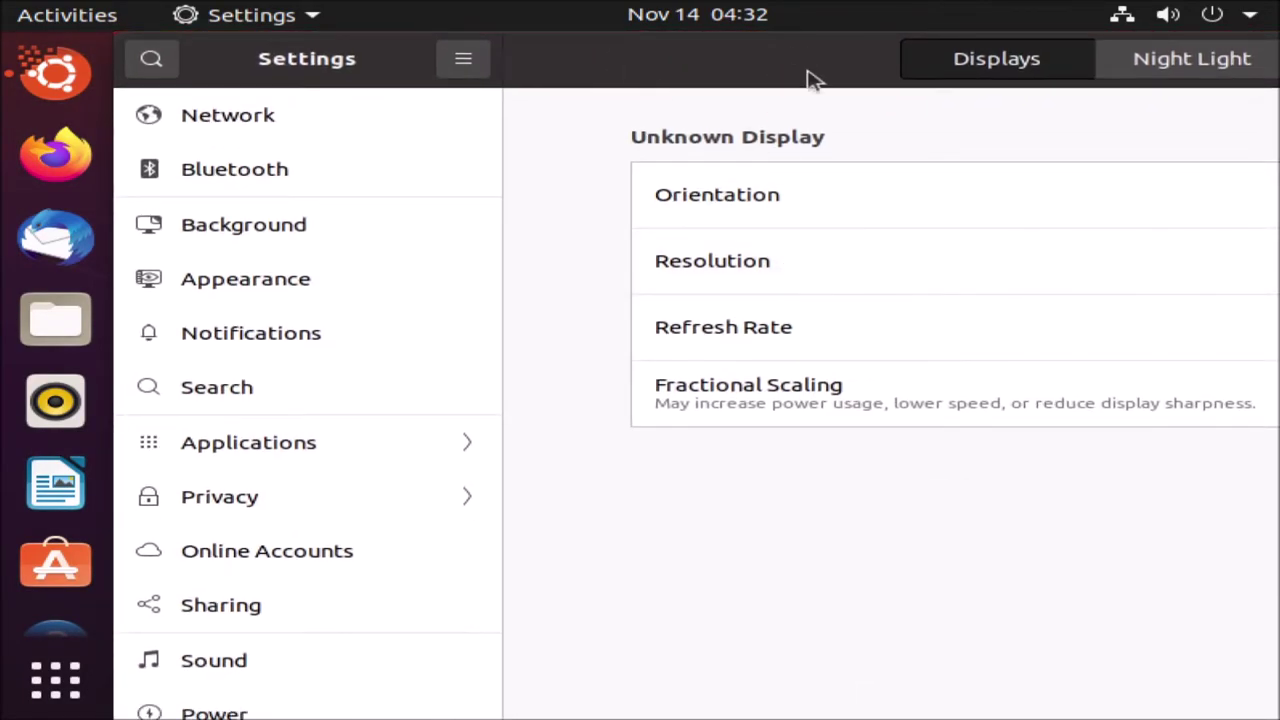
{"action": "left_click", "coordinate": [895, 377]}
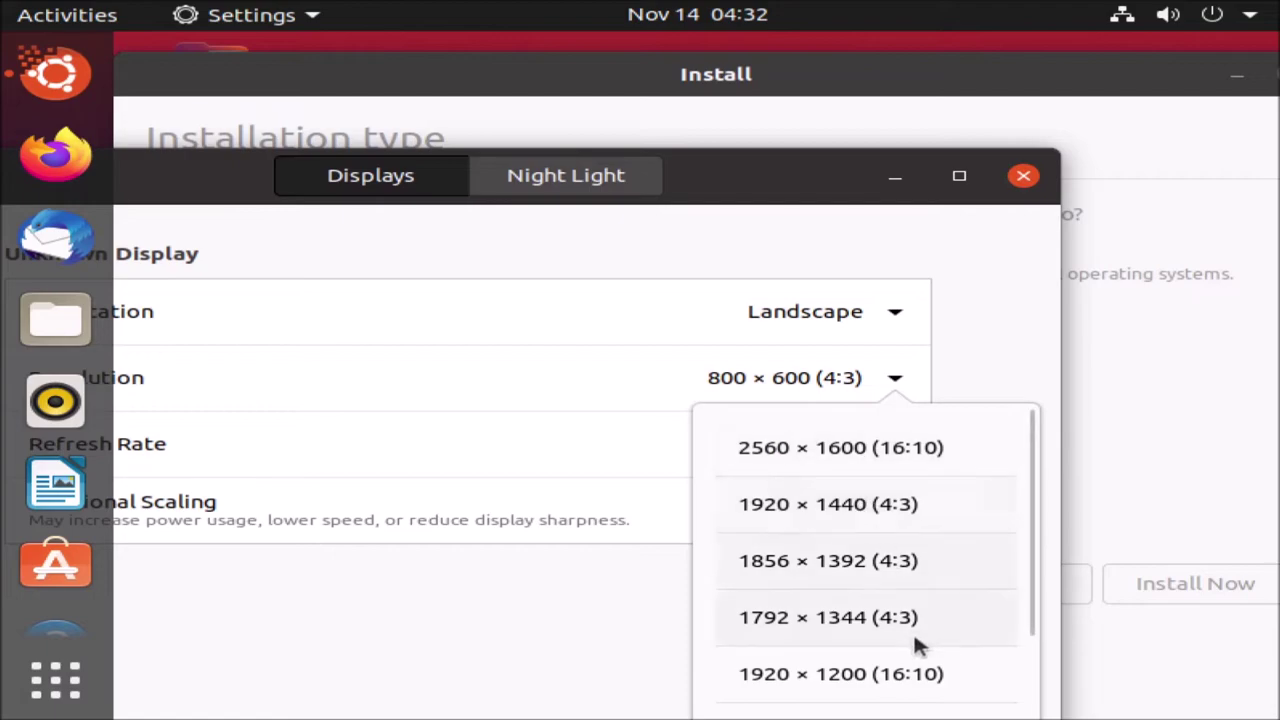
{"action": "left_click_drag", "start_coordinate": [1031, 578], "coordinate": [1031, 716]}
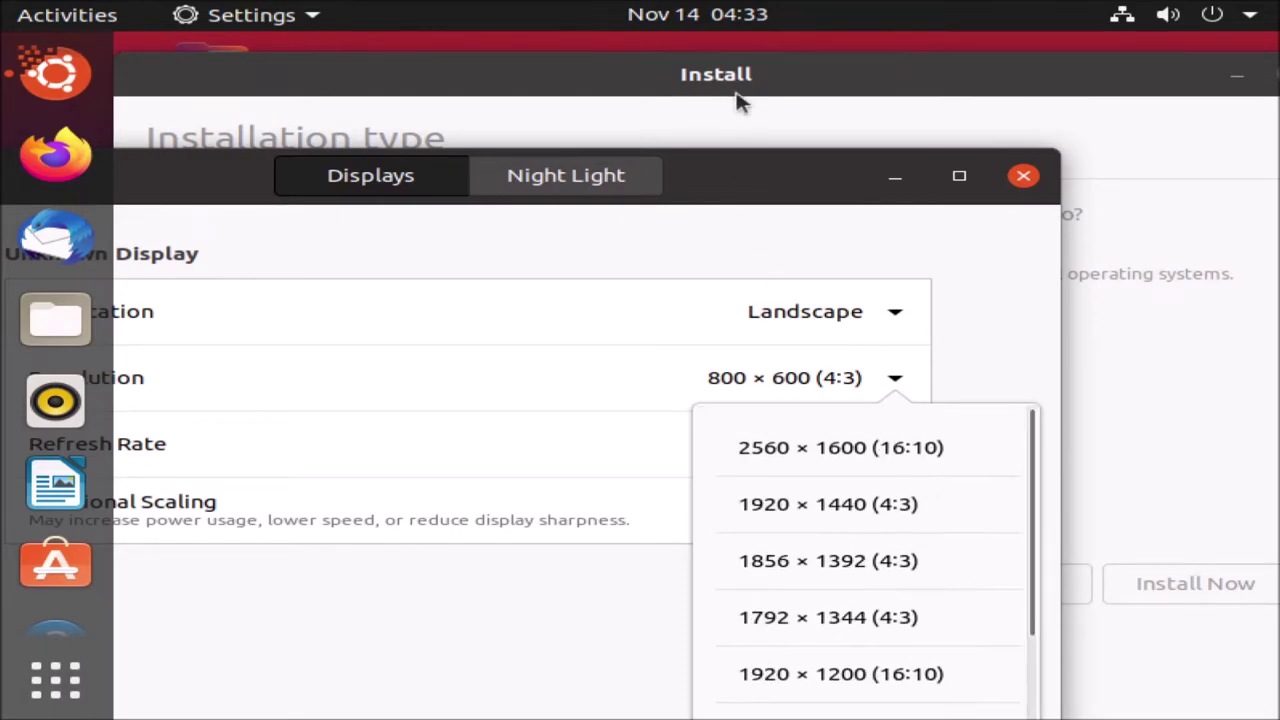
{"action": "scroll", "coordinate": [1013, 404], "scroll_direction": "down", "scroll_amount": 2}
{"action": "scroll", "coordinate": [1013, 404], "scroll_direction": "down", "scroll_amount": 4}
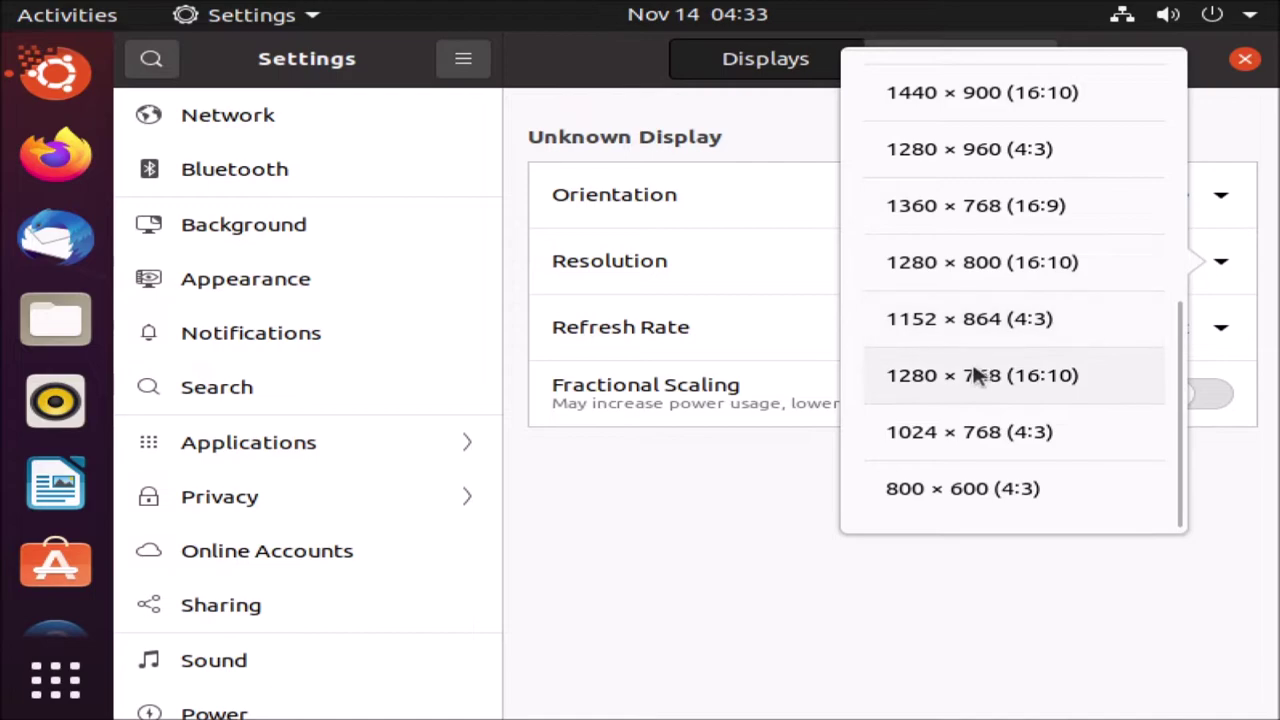
{"action": "left_click", "coordinate": [984, 212]}
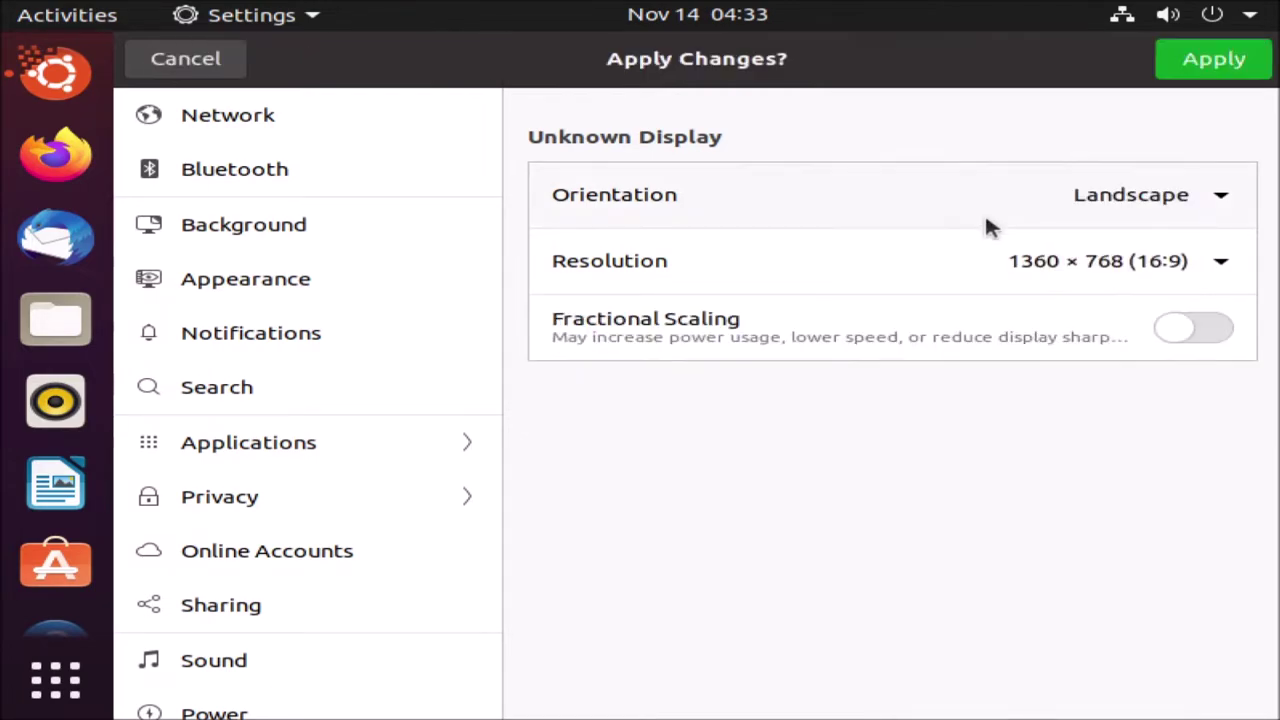
{"action": "left_click", "coordinate": [1165, 70]}
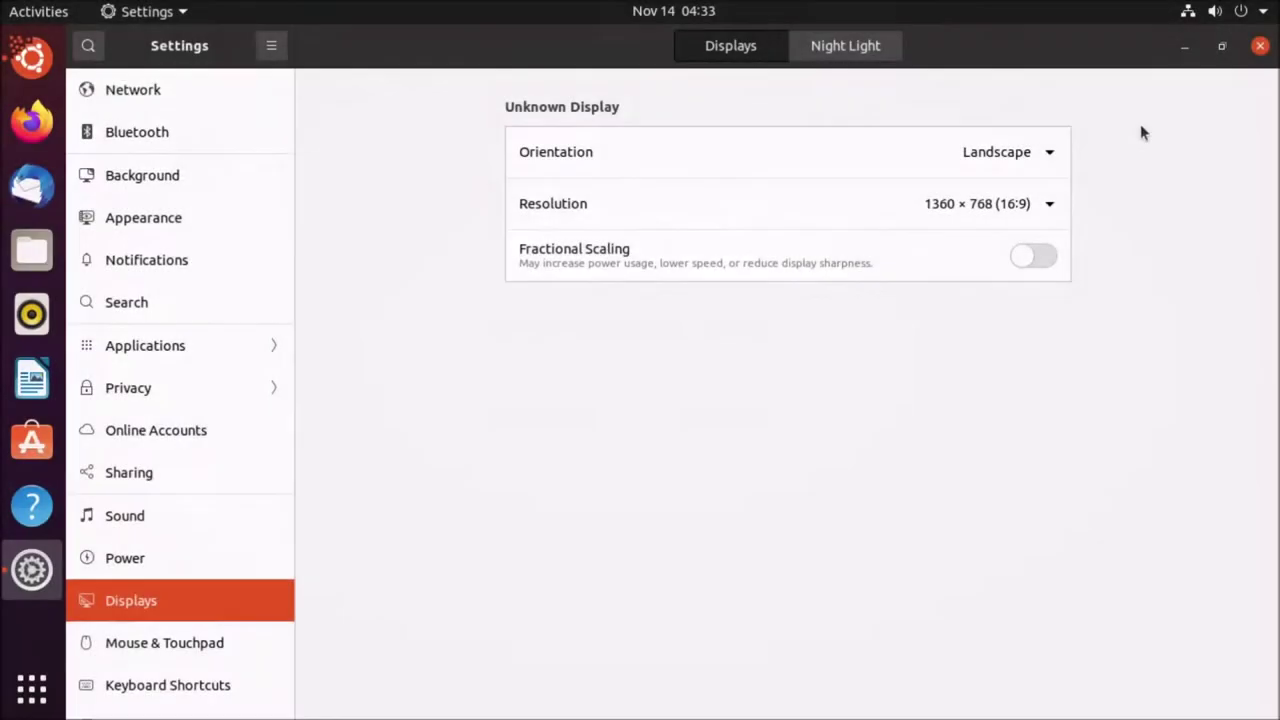
{"action": "left_click", "coordinate": [1260, 45]}
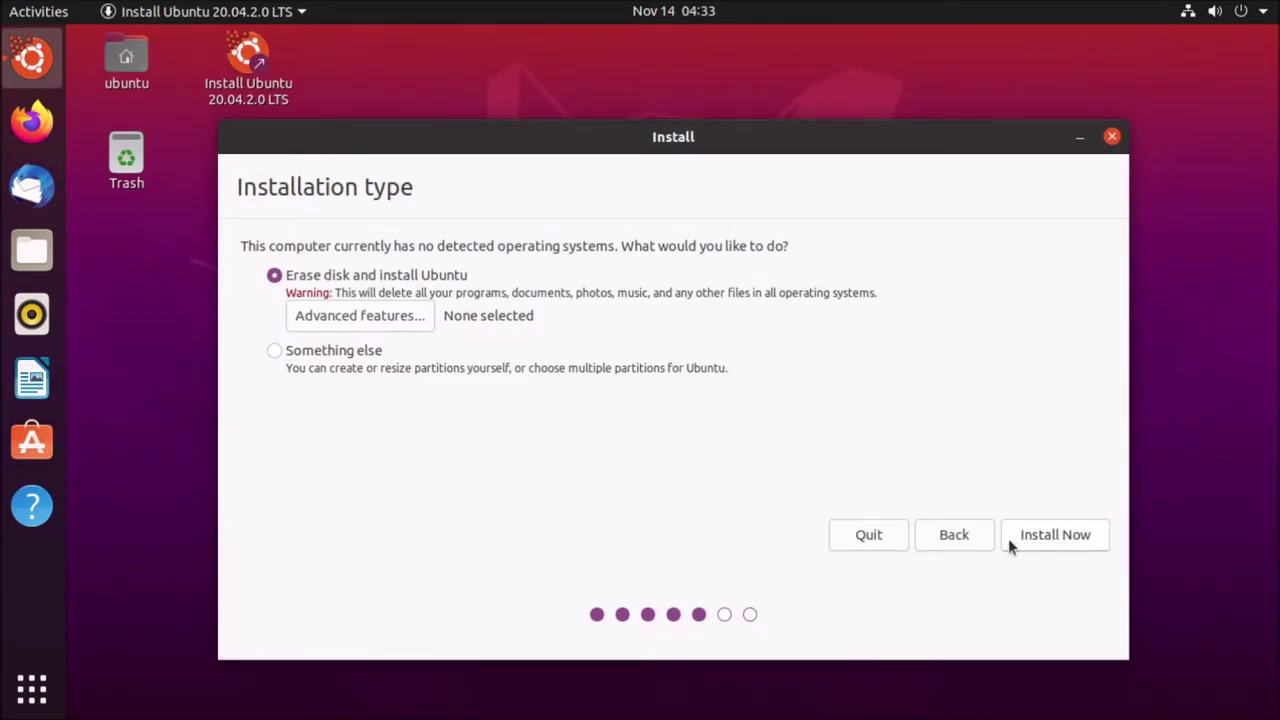
- Choose Install Now with the disk erased, confirm writing the partition changes, and open Advanced features
{"action": "left_click", "coordinate": [1056, 540]}
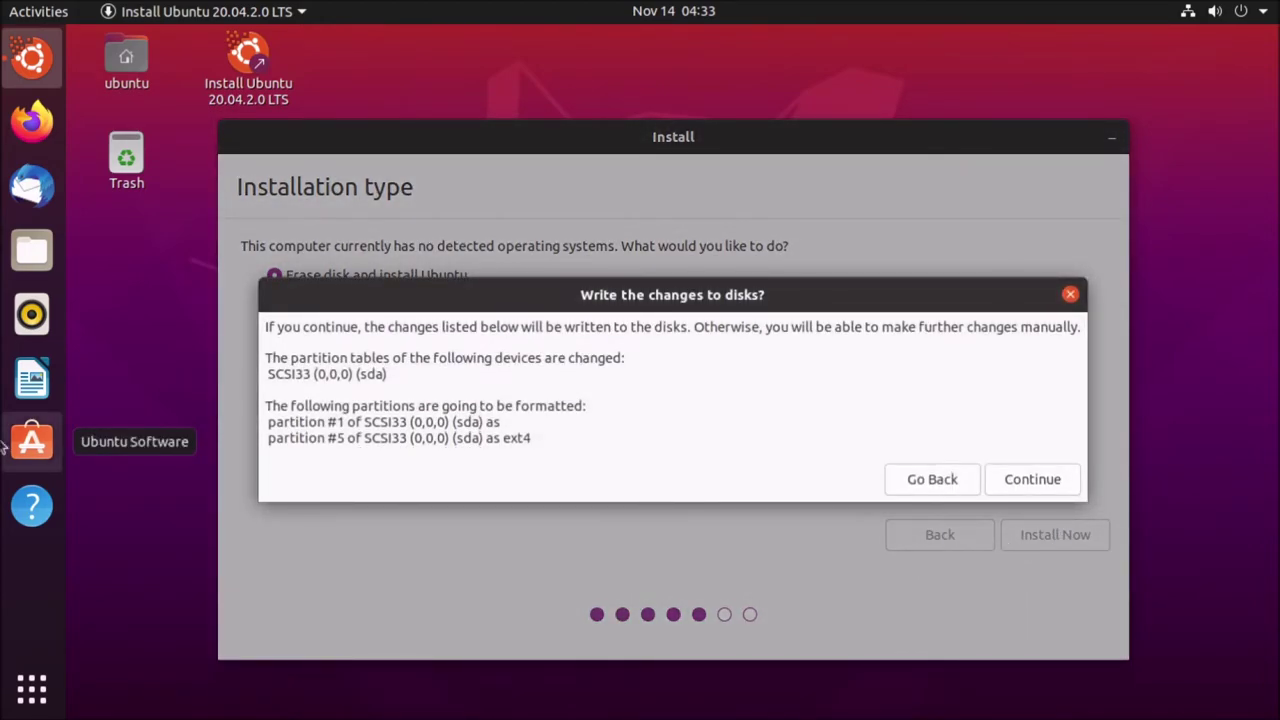
{"action": "key", "text": "Escape"}
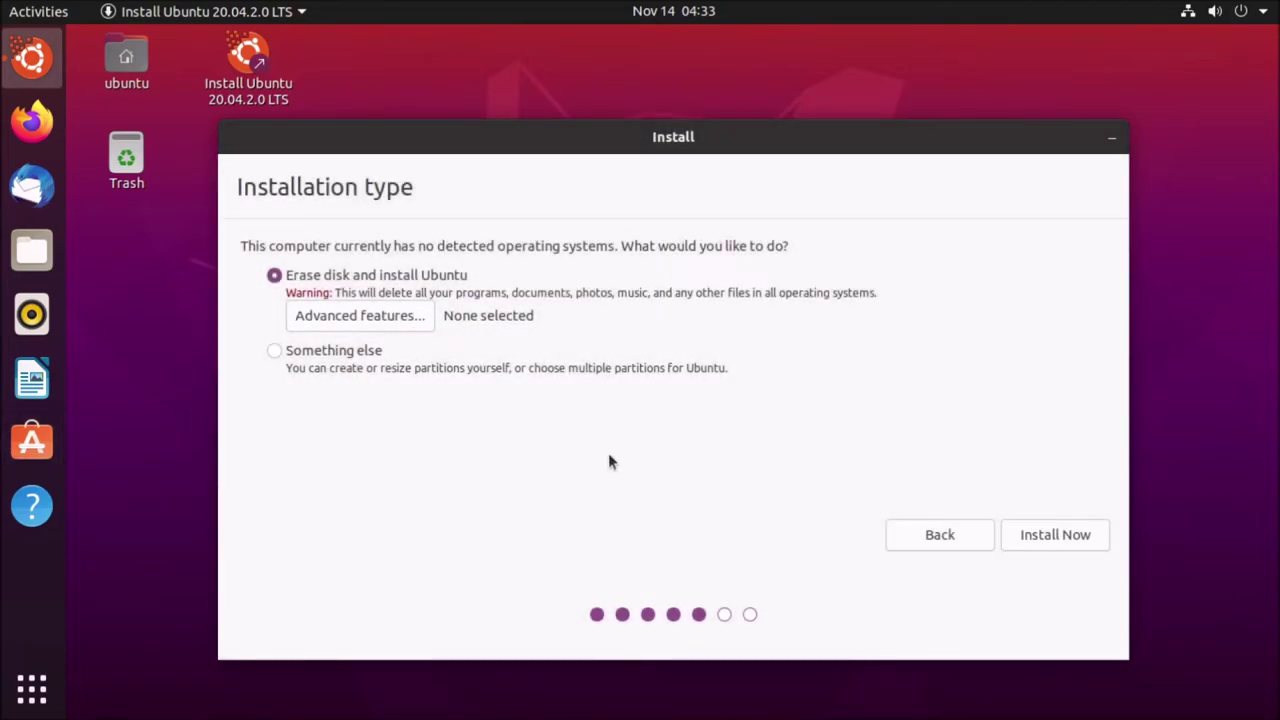
{"action": "left_click", "coordinate": [1088, 534]}
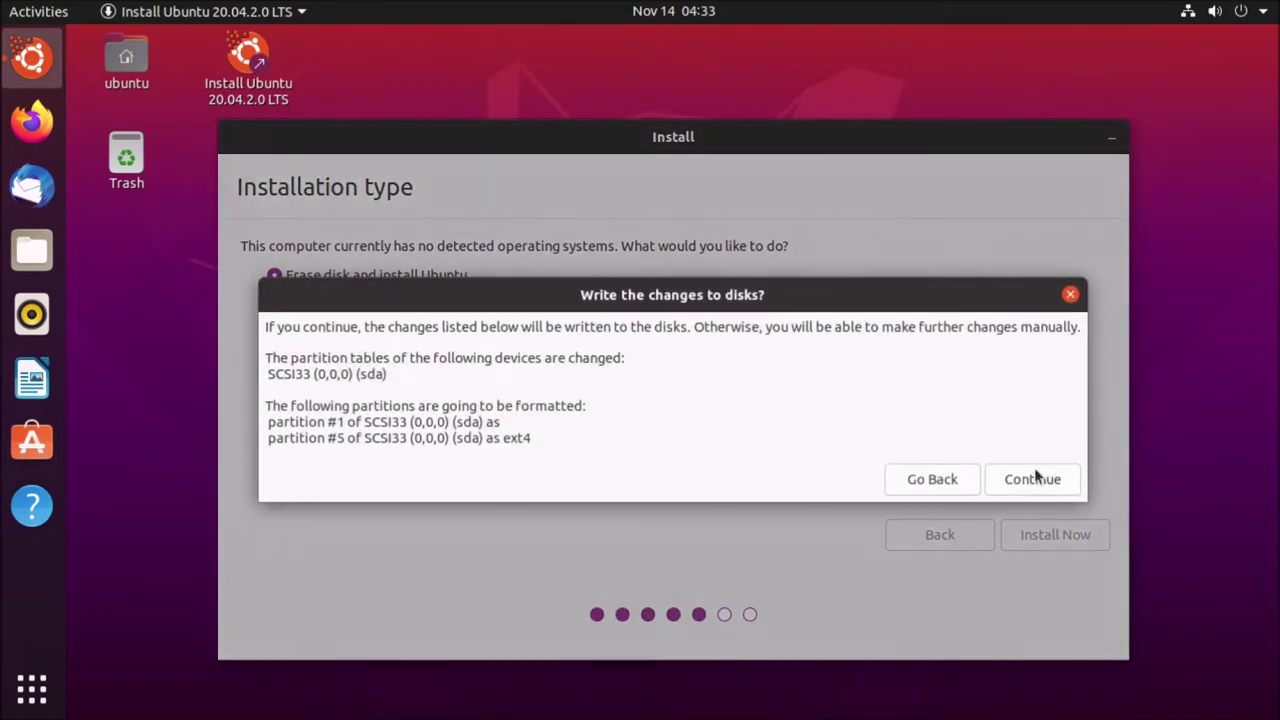
{"action": "left_click", "coordinate": [1034, 476]}
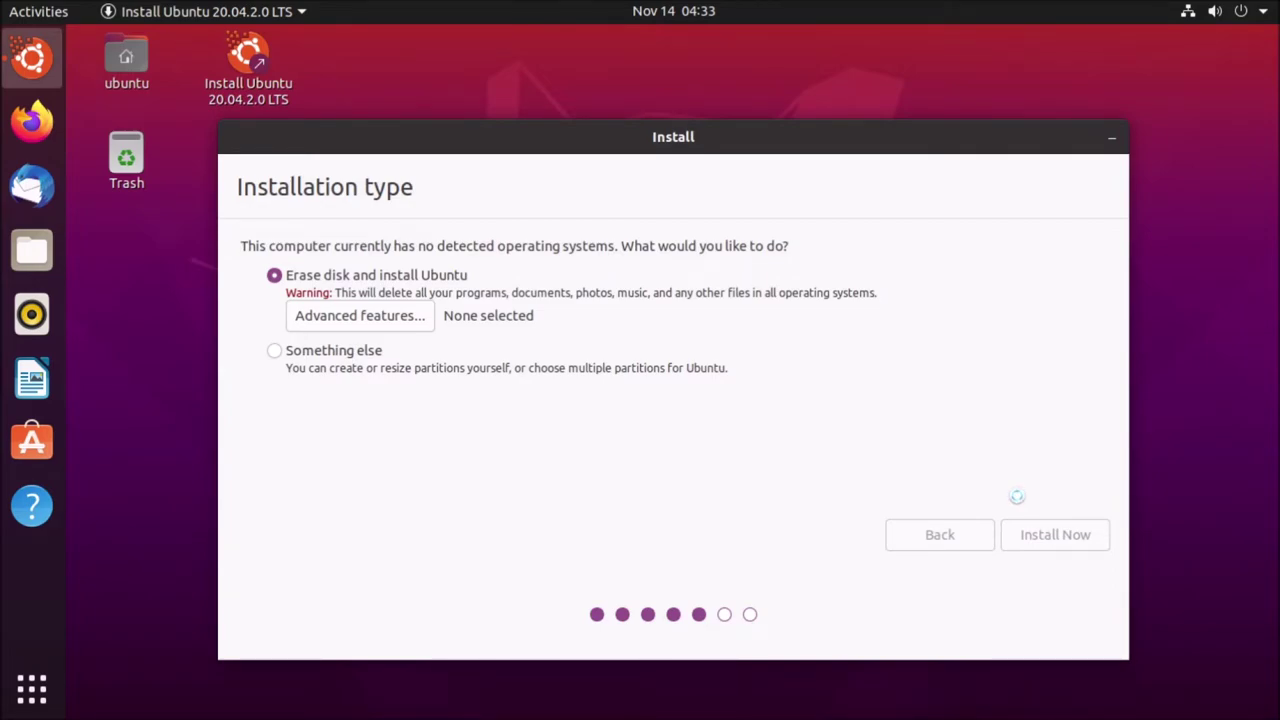
{"action": "left_click", "coordinate": [325, 319]}
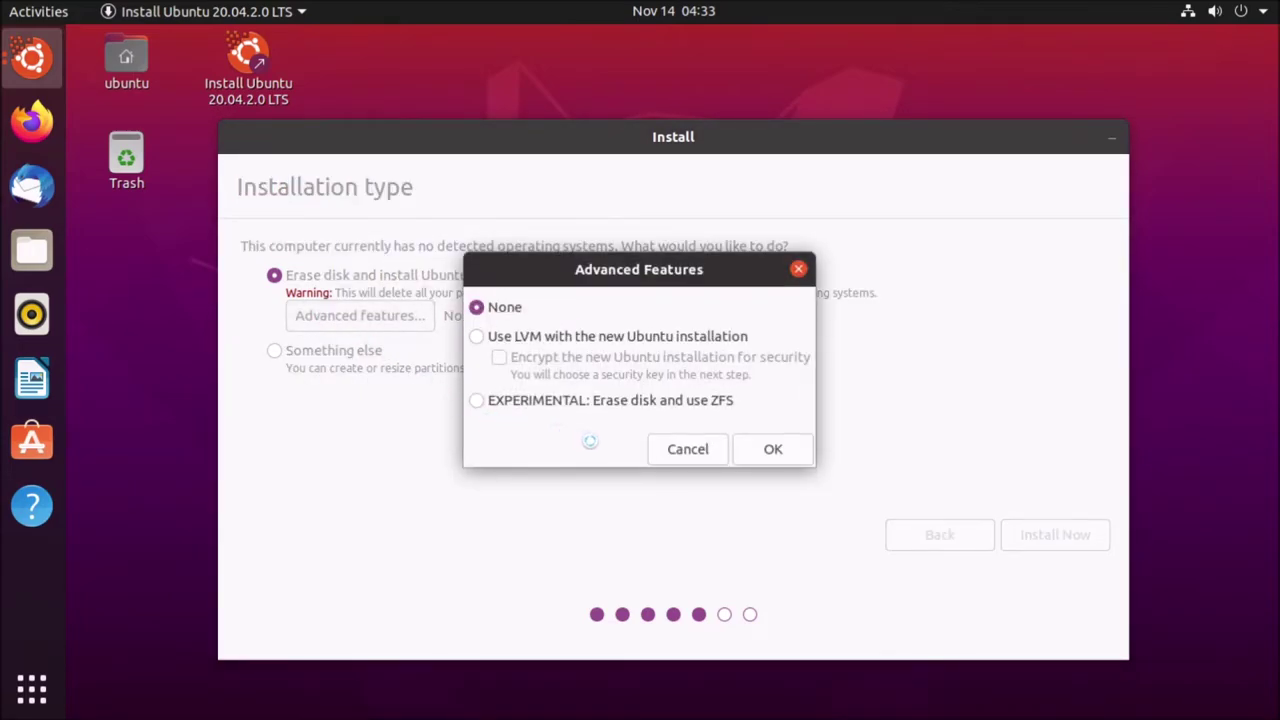
- Keep None for advanced disk features and start entering Mount Gambier as the location
{"action": "left_click", "coordinate": [751, 449]}
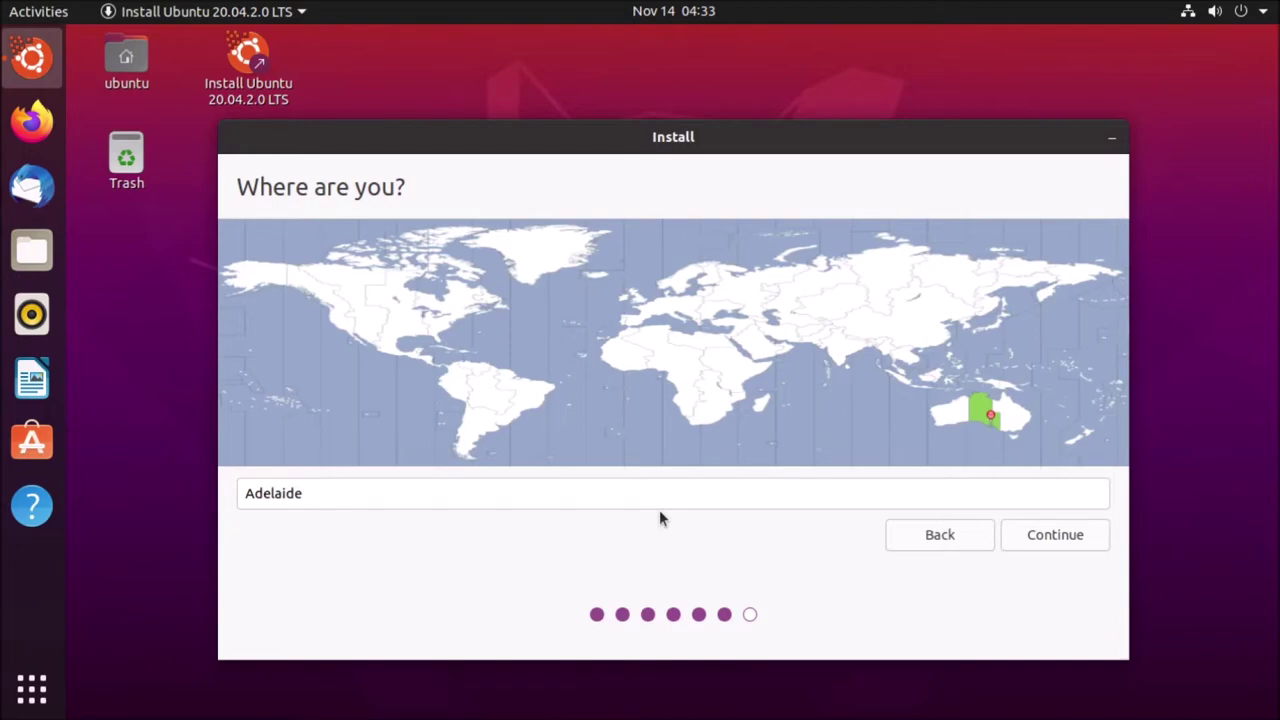
{"action": "left_click", "coordinate": [581, 495]}
{"action": "type", "text": "Mount"}
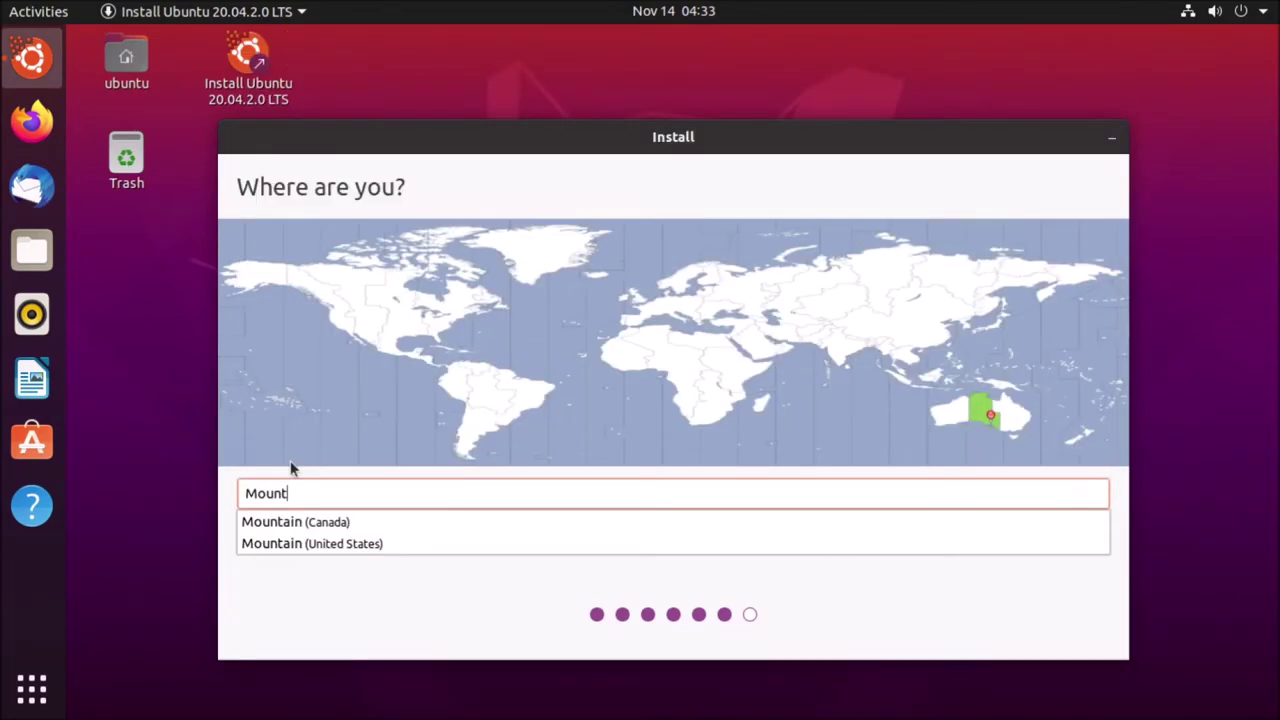
{"action": "type", "text": " Gambier"}
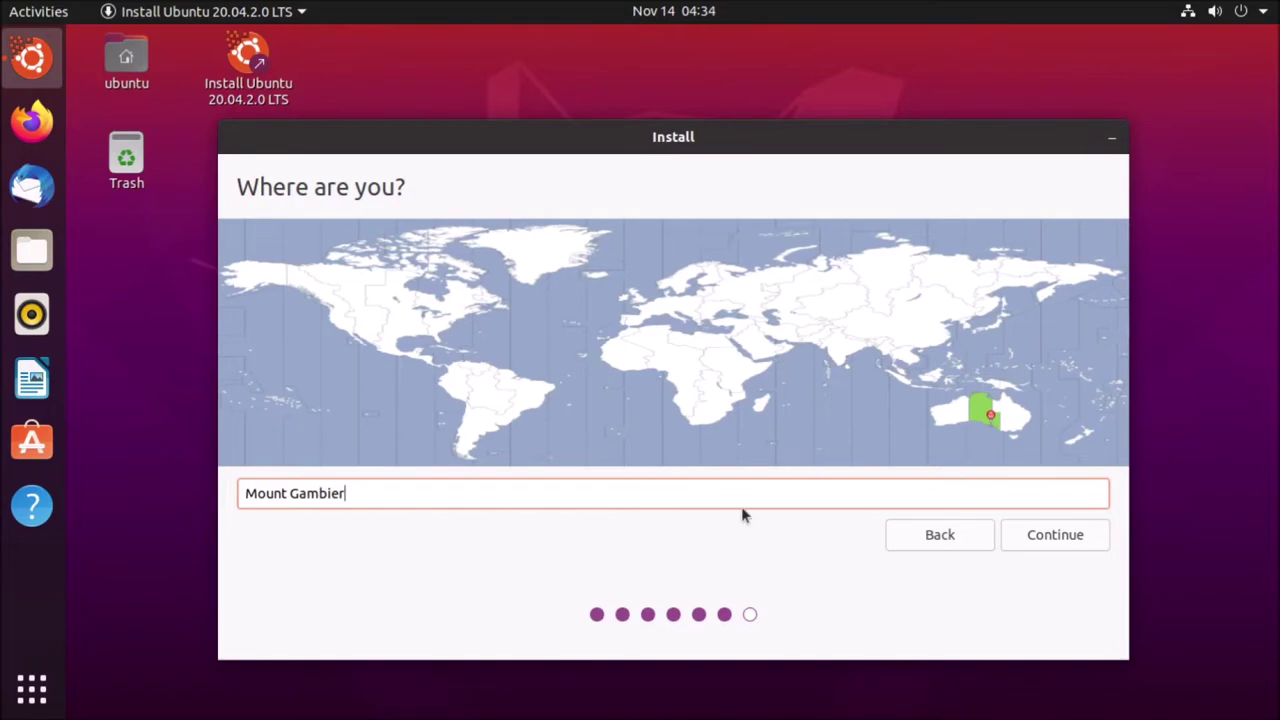
{"action": "left_click", "coordinate": [258, 500], "text": "shift"}
{"action": "left_click_drag", "start_coordinate": [258, 505], "coordinate": [243, 507]}
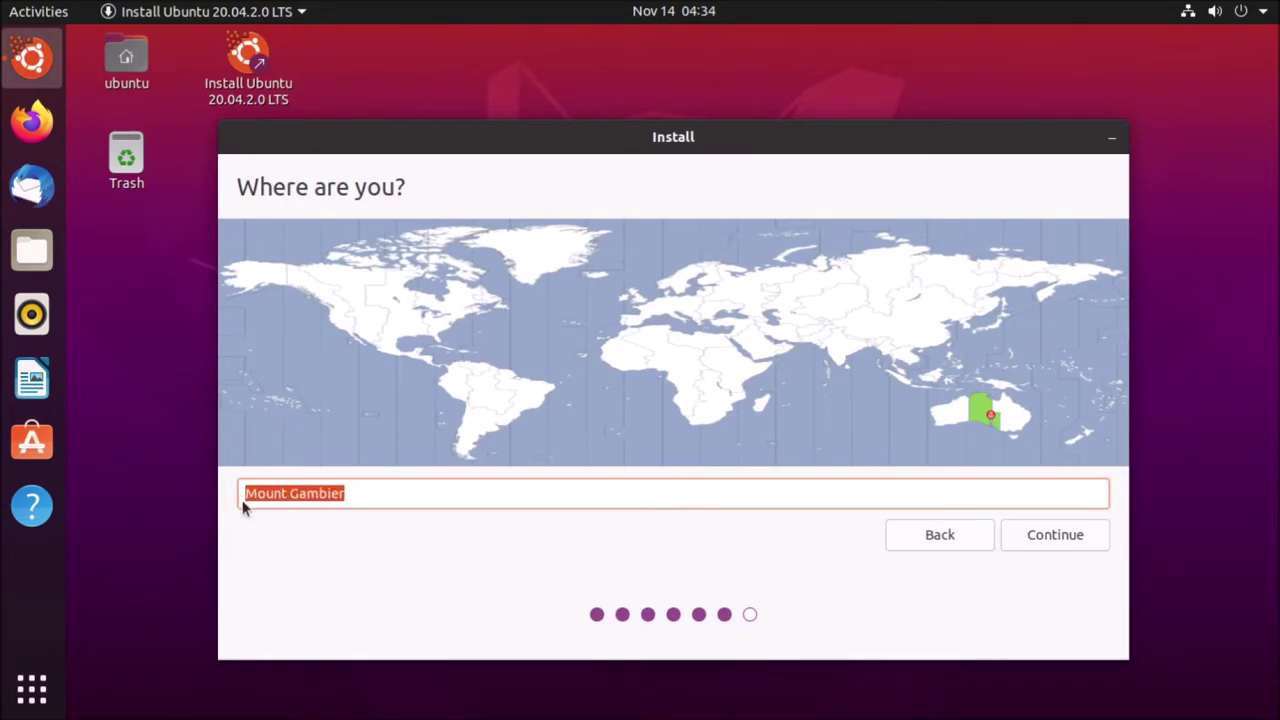
{"action": "type", "text": "Ad"}
{"action": "left_click", "coordinate": [291, 530]}
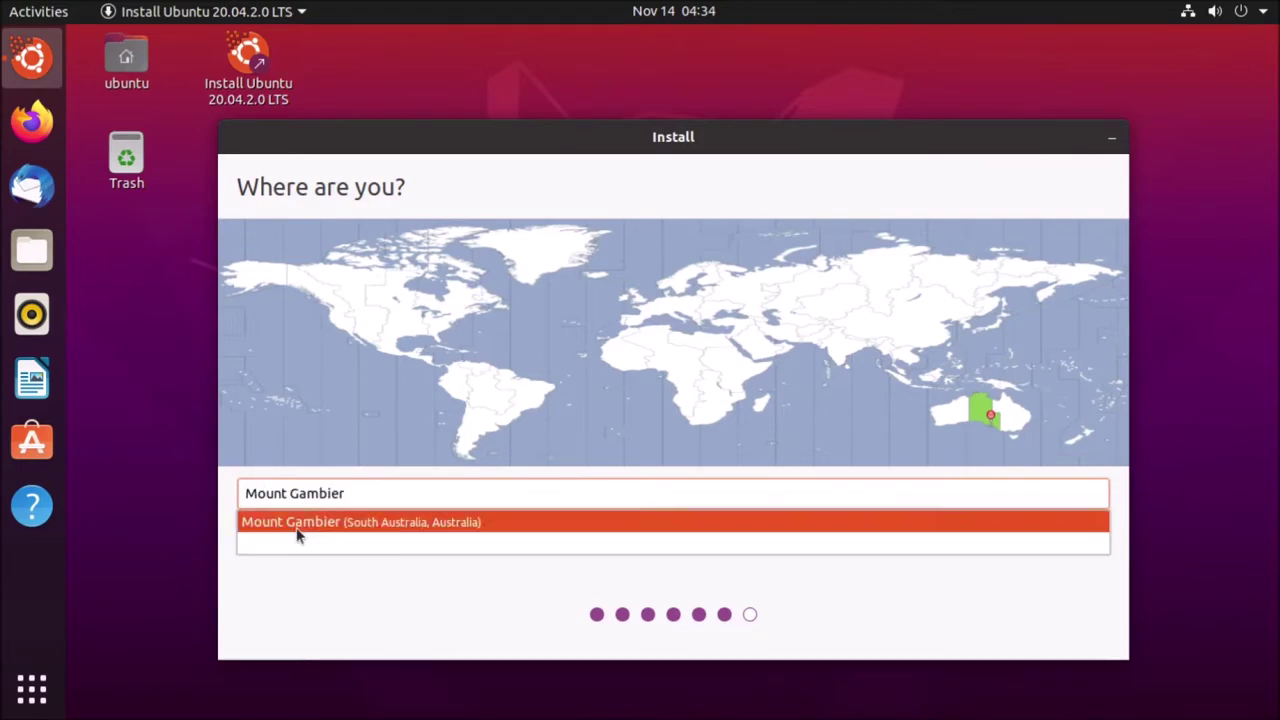
- Retype the location and pick Mount Gambier (South Australia, Australia) from the suggestions
{"action": "left_click", "coordinate": [371, 529]}
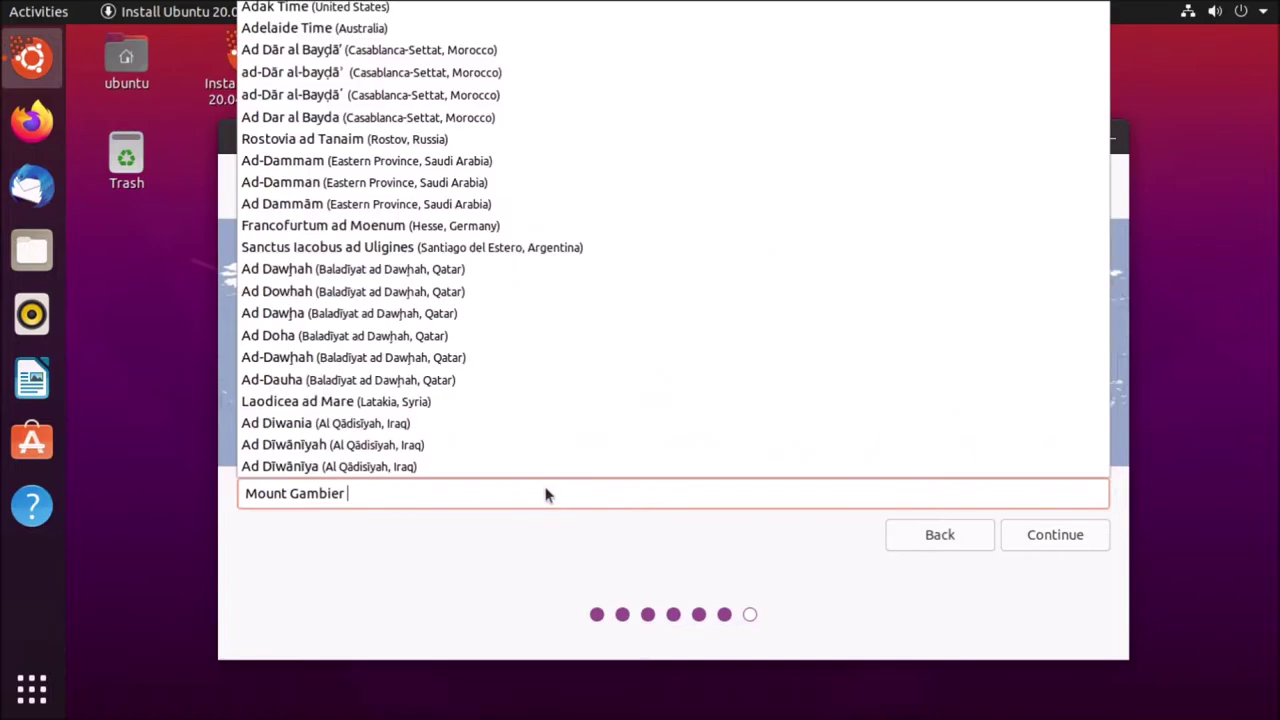
{"action": "key", "text": "BackSpace"}
{"action": "key", "text": "ctrl+BackSpace"}
{"action": "key", "text": "ctrl+BackSpace"}
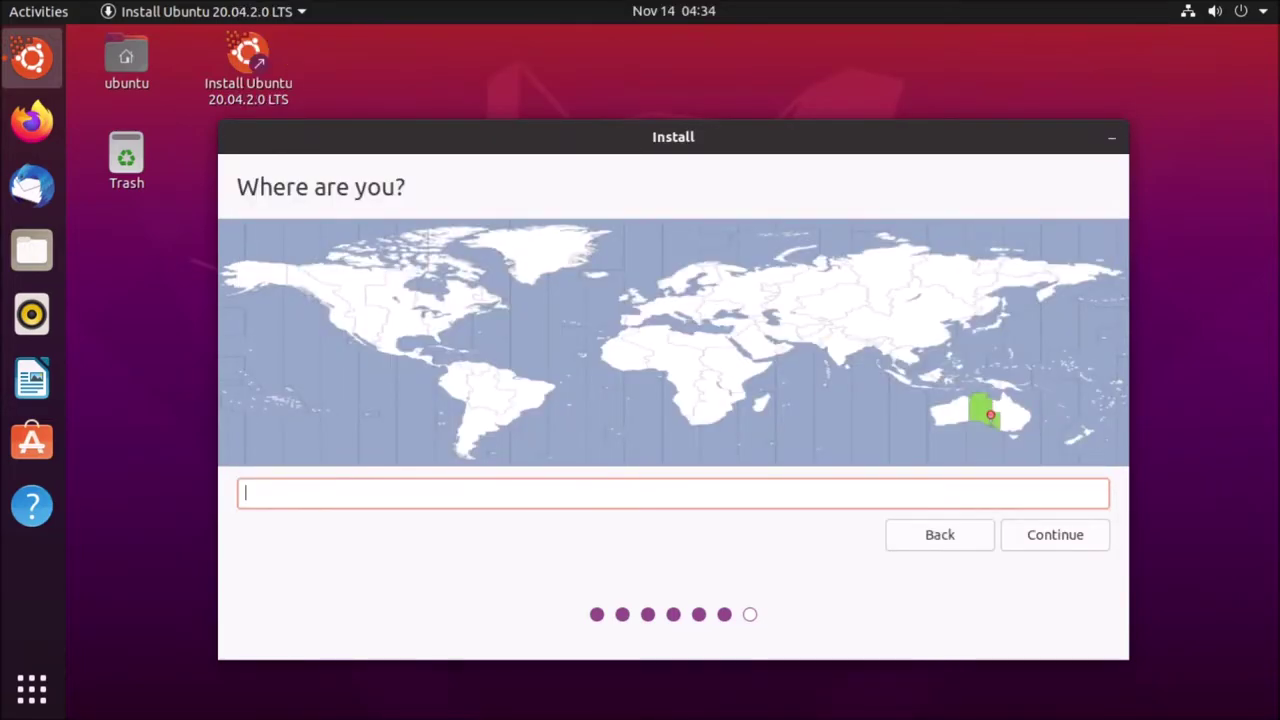
{"action": "type", "text": "fghj"}
{"action": "key", "text": "BackSpace"}
{"action": "key", "text": "BackSpace"}
{"action": "key", "text": "BackSpace"}
{"action": "key", "text": "BackSpace"}
{"action": "type", "text": "Mount Gambier"}
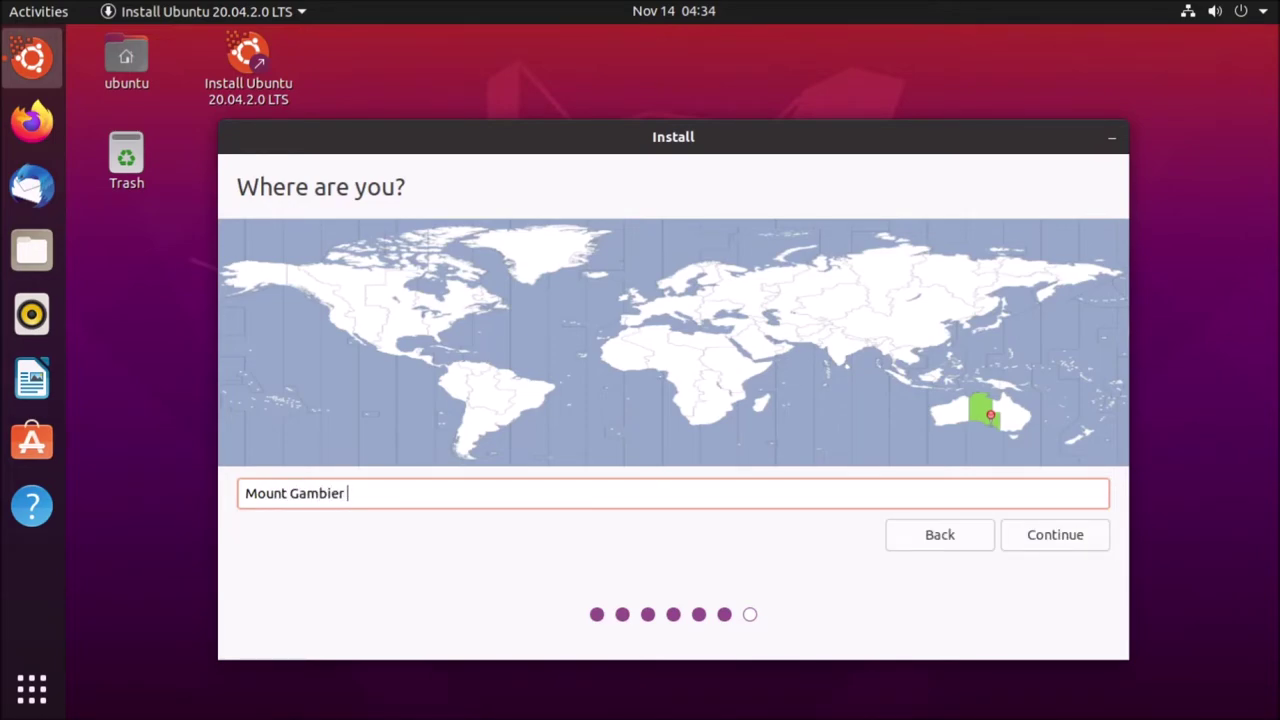
{"action": "type", "text": " a"}
{"action": "key", "text": "BackSpace"}
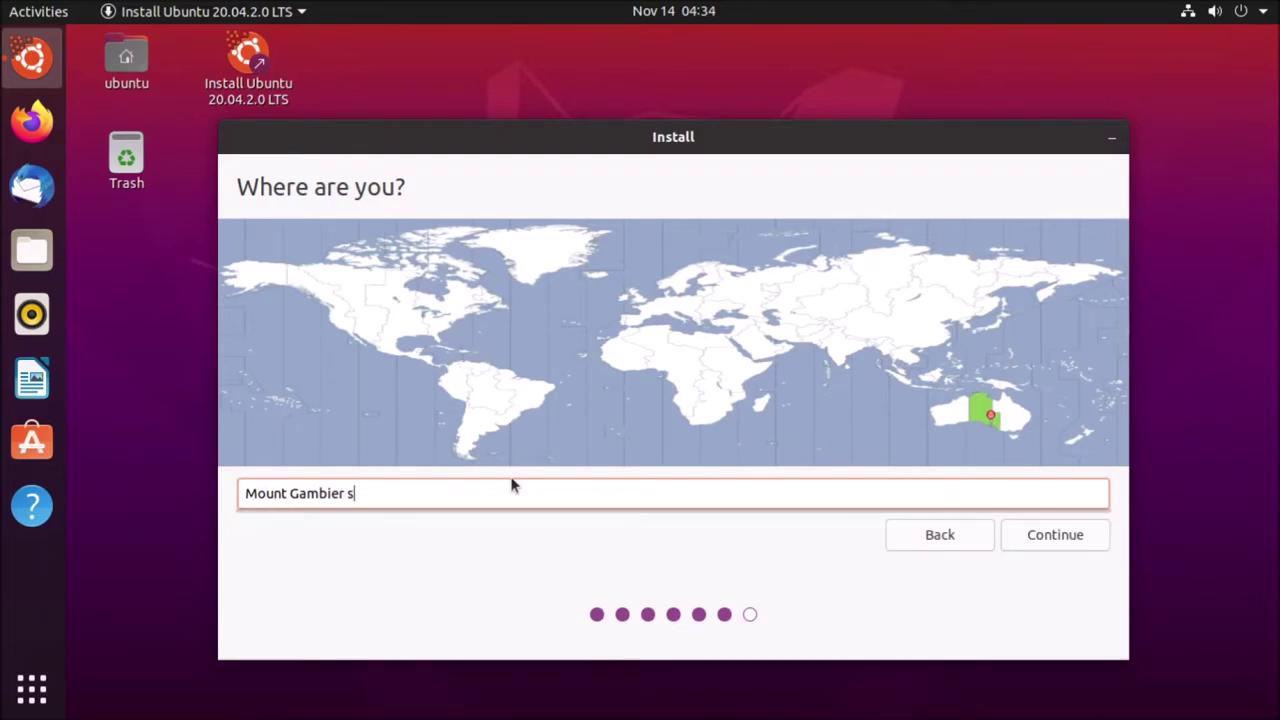
{"action": "type", "text": "a"}
{"action": "key", "text": "BackSpace"}
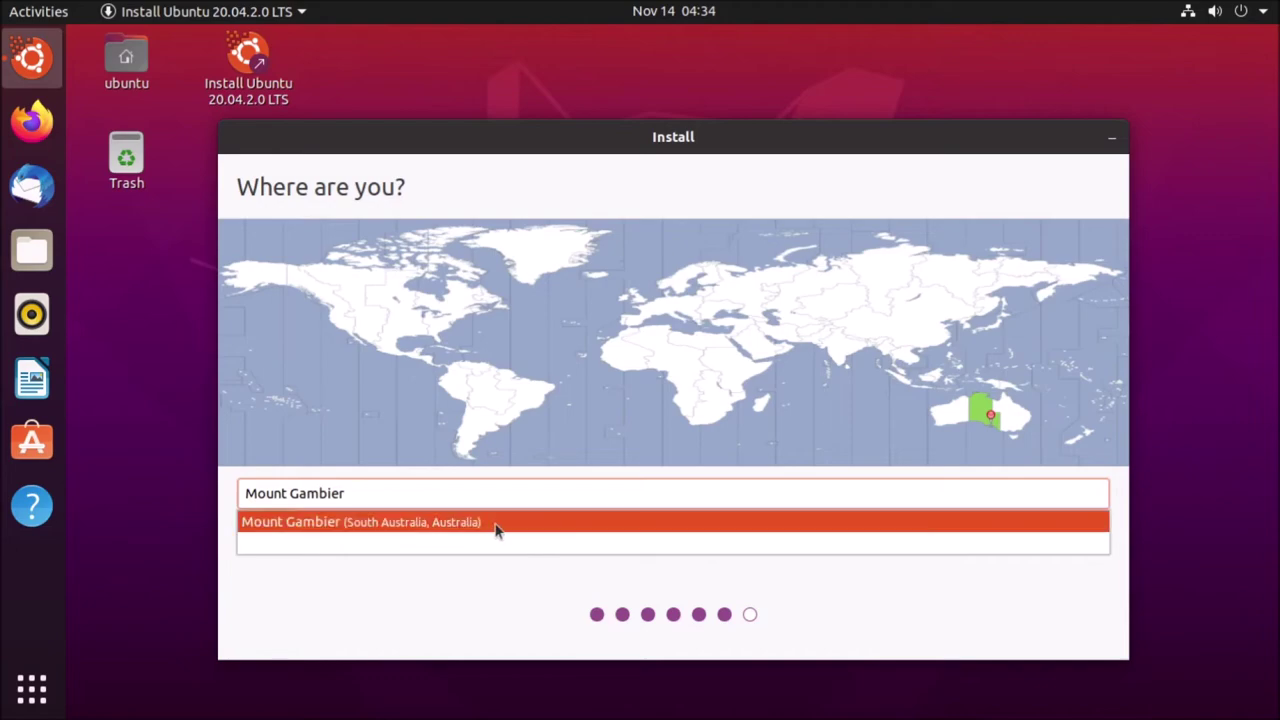
{"action": "key", "text": "BackSpace"}
{"action": "left_click", "coordinate": [428, 522]}
- Confirm the location, enter the user's name, set and confirm the account password, and start installing
{"action": "left_click", "coordinate": [1063, 522]}
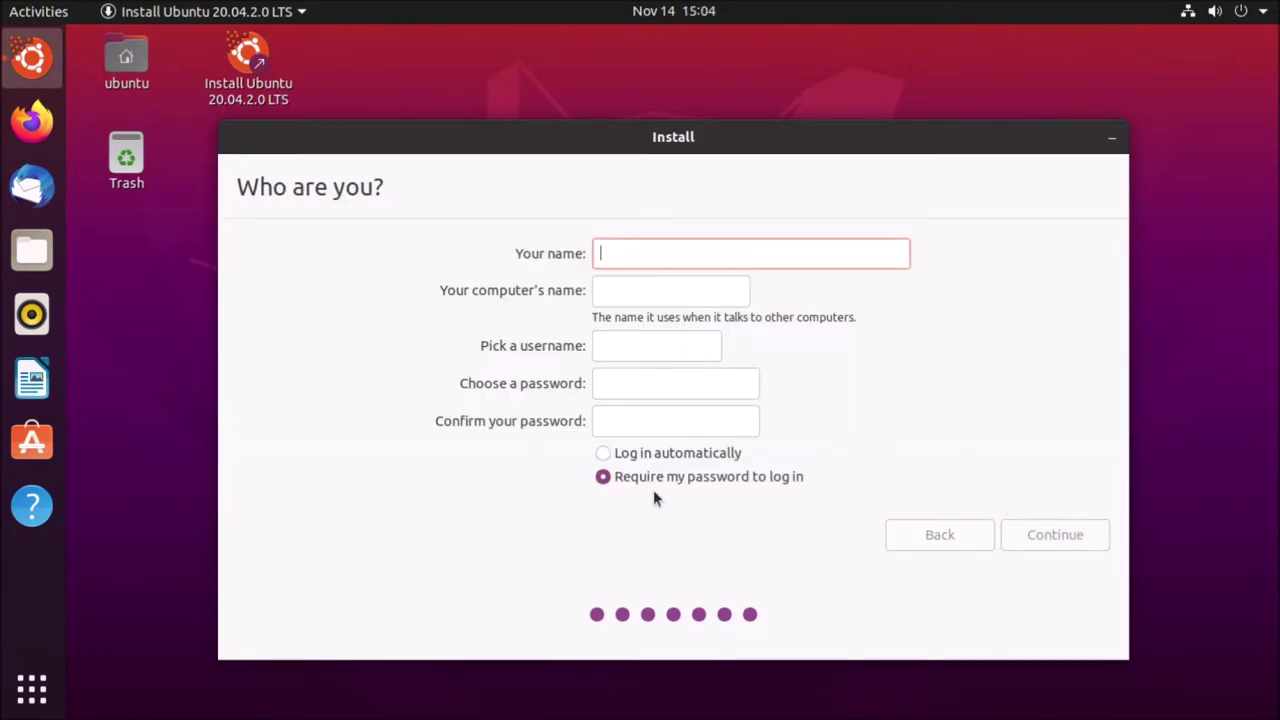
{"action": "type", "text": "Koen"}
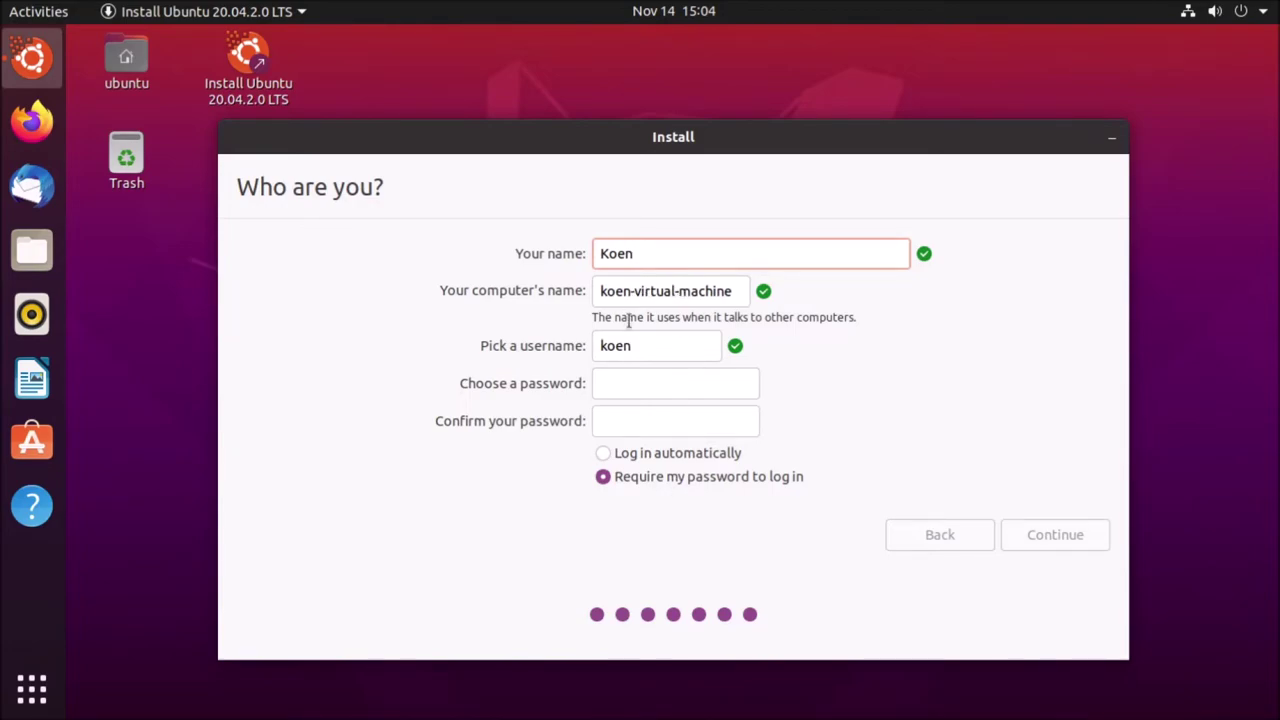
{"action": "left_click", "coordinate": [620, 383]}
{"action": "type", "text": "abc"}
{"action": "key", "text": "BackSpace"}
{"action": "key", "text": "BackSpace"}
{"action": "key", "text": "BackSpace"}
{"action": "type", "text": "ubuntu1"}
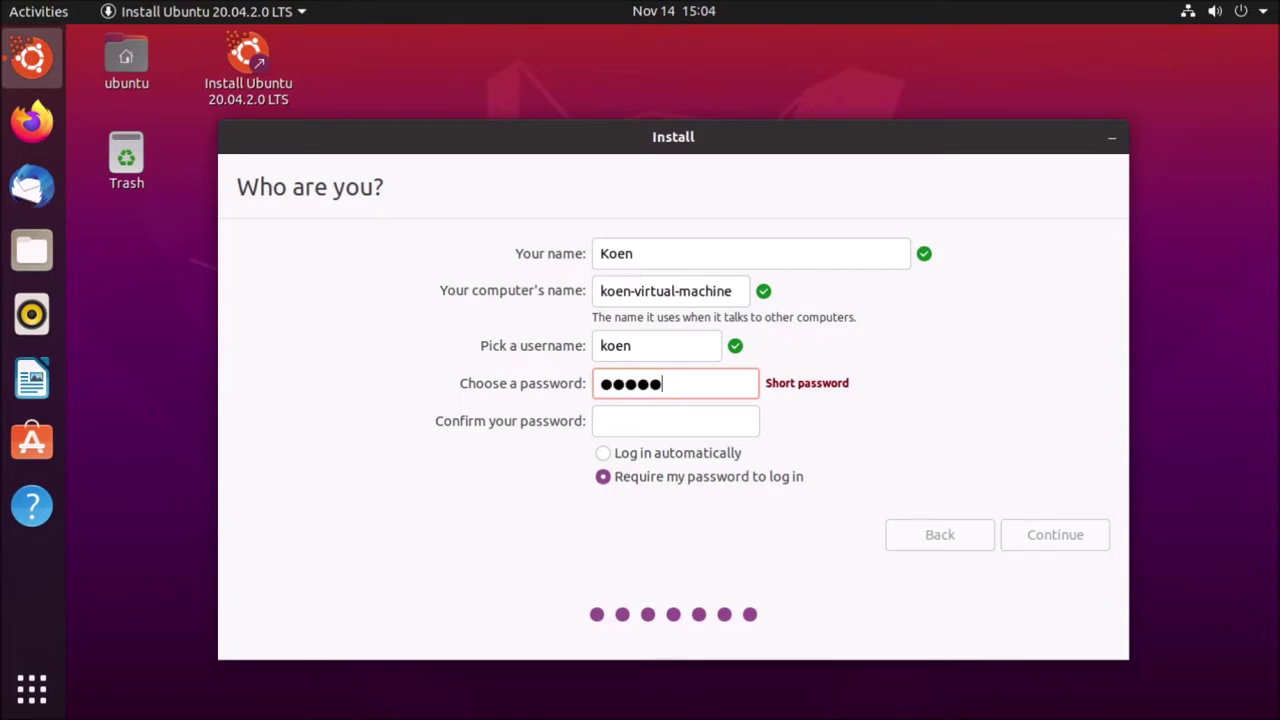
{"action": "key", "text": "BackSpace"}
{"action": "key", "text": "BackSpace"}
{"action": "key", "text": "BackSpace"}
{"action": "key", "text": "BackSpace"}
{"action": "key", "text": "BackSpace"}
{"action": "key", "text": "BackSpace"}
{"action": "key", "text": "BackSpace"}
{"action": "type", "text": "ubuntu"}
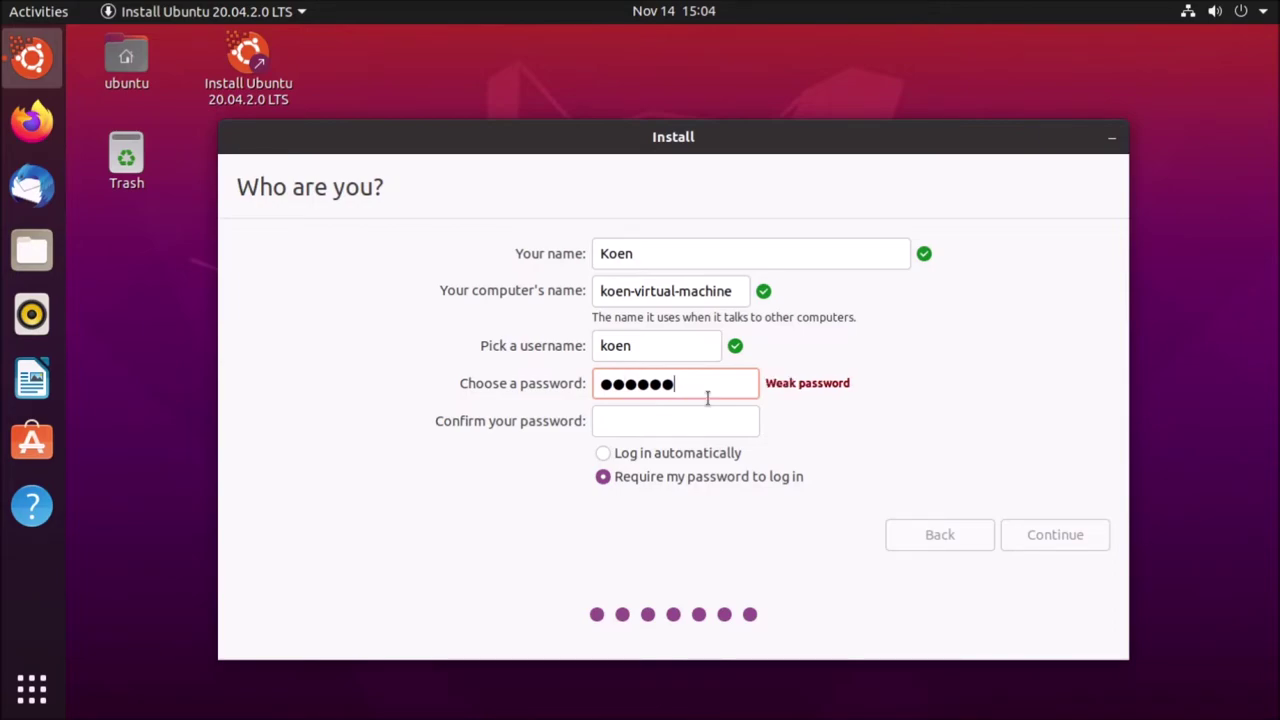
{"action": "left_click", "coordinate": [704, 417]}
{"action": "type", "text": "ubuntu"}
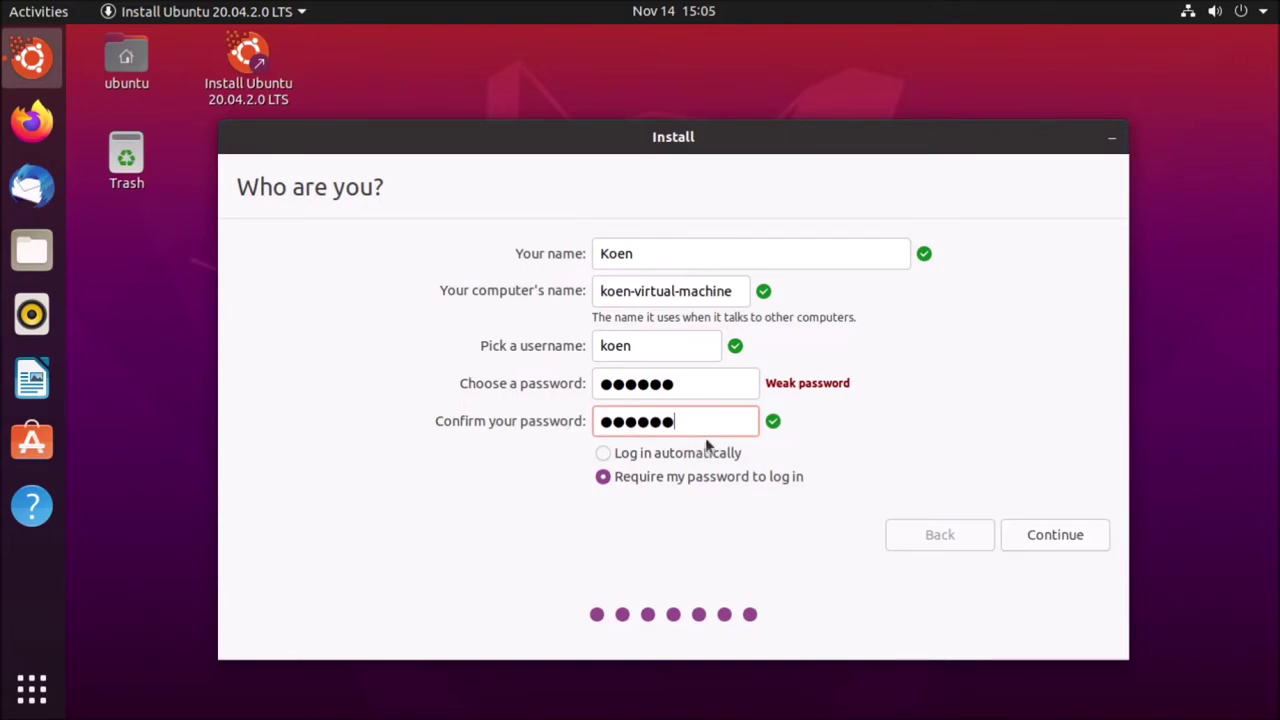
{"action": "left_click_drag", "start_coordinate": [686, 385], "coordinate": [633, 378]}
{"action": "left_click", "coordinate": [726, 389]}
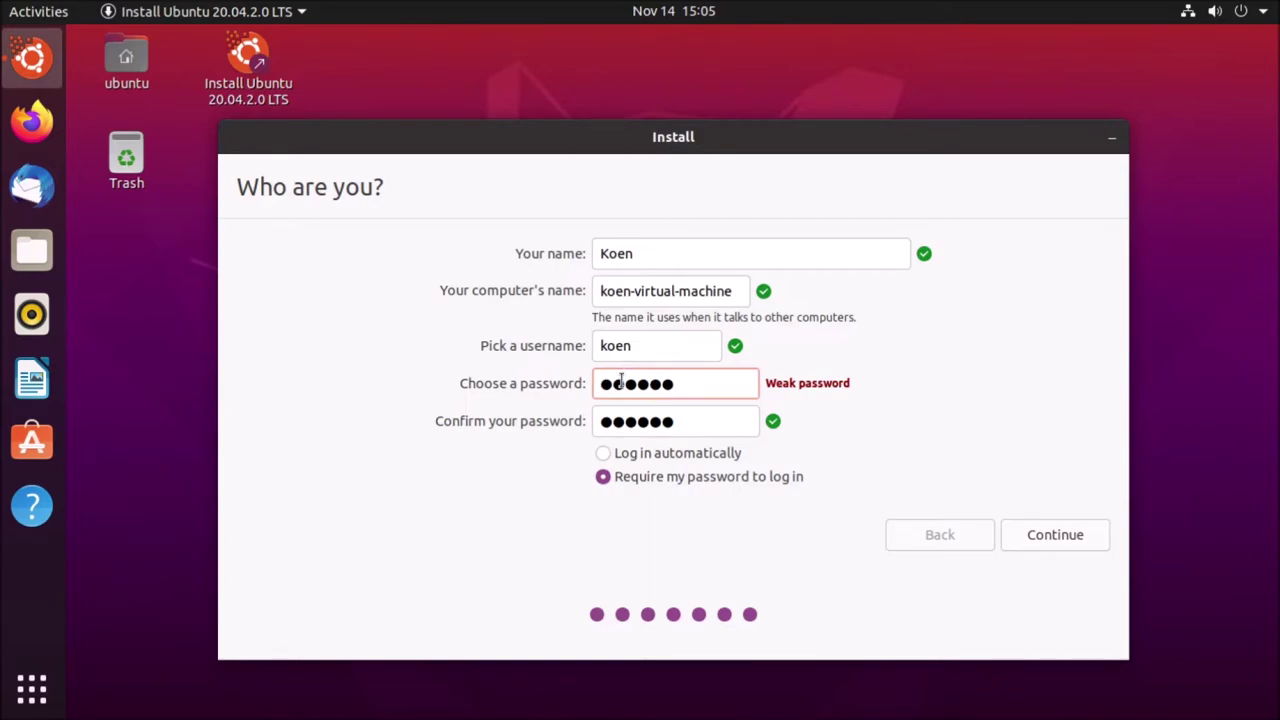
{"action": "left_click", "coordinate": [1055, 535]}
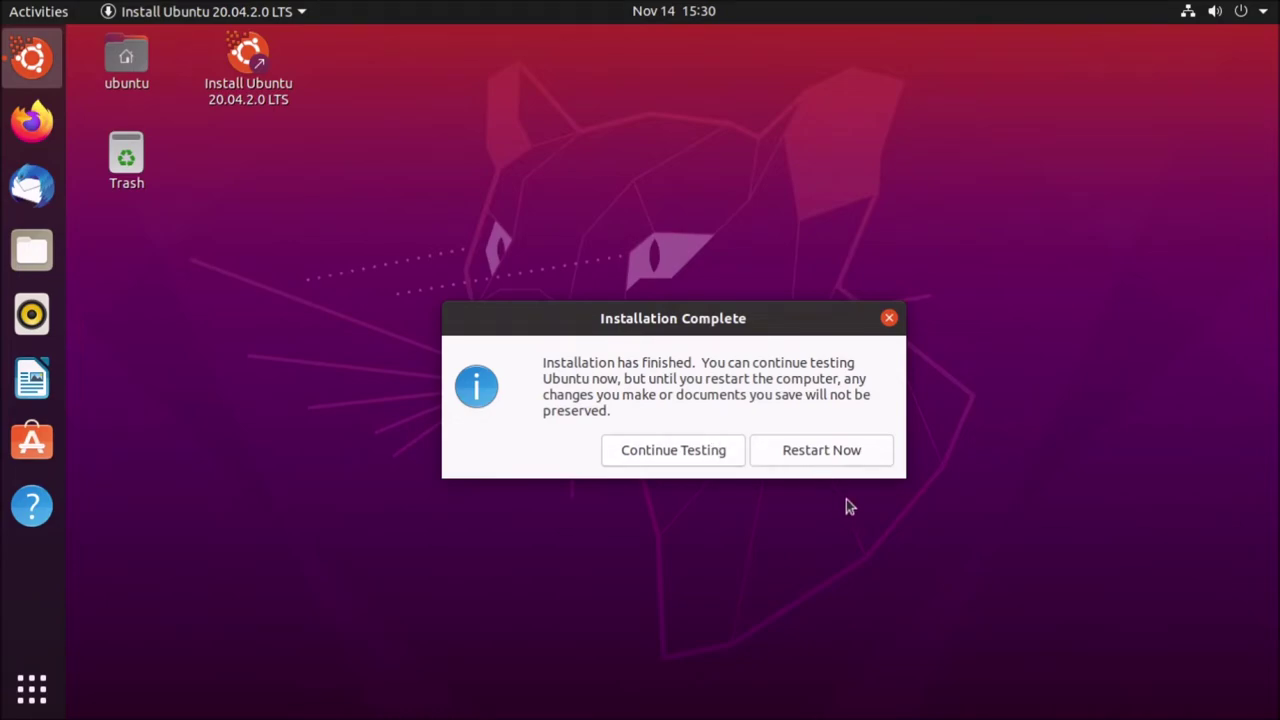
- Restart the virtual machine once Installation Complete appears
{"action": "left_click", "coordinate": [831, 452]}
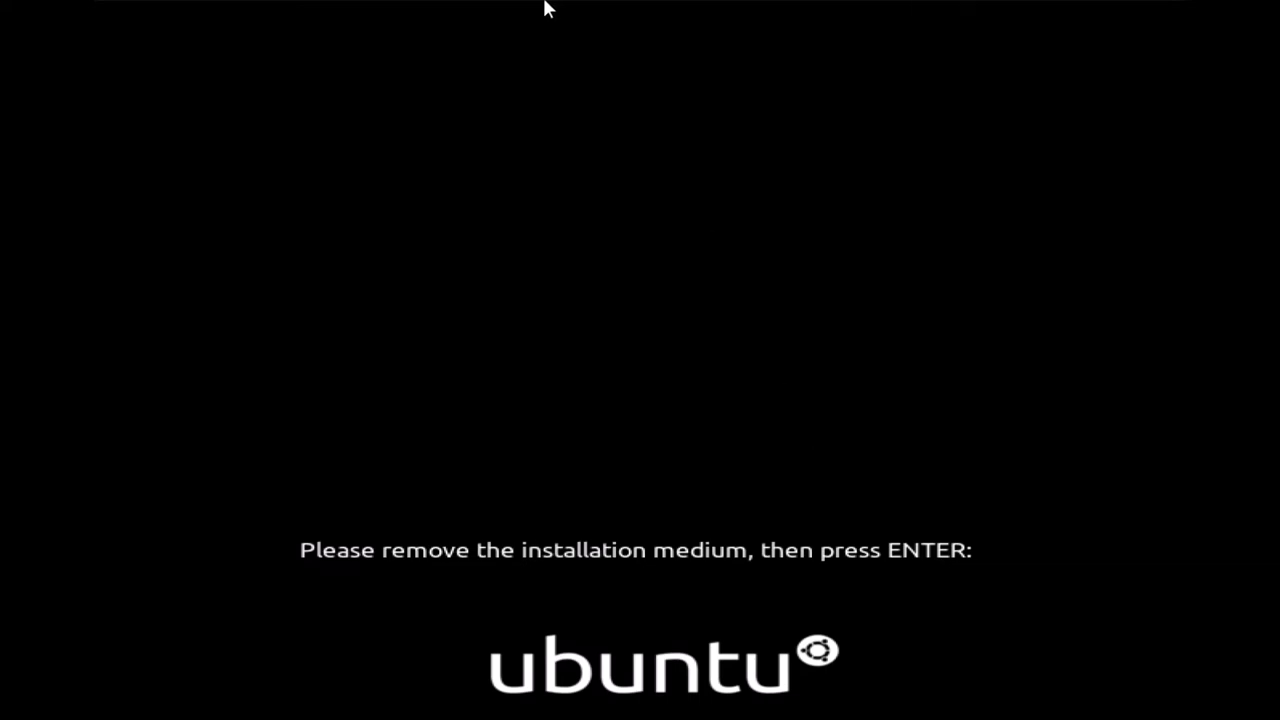
- Check that CD/DVD (SATA) is disconnected under VM > Removable Devices, then let the guest reboot
{"action": "mouse_move", "coordinate": [523, 6]}
{"action": "left_click", "coordinate": [215, 8]}
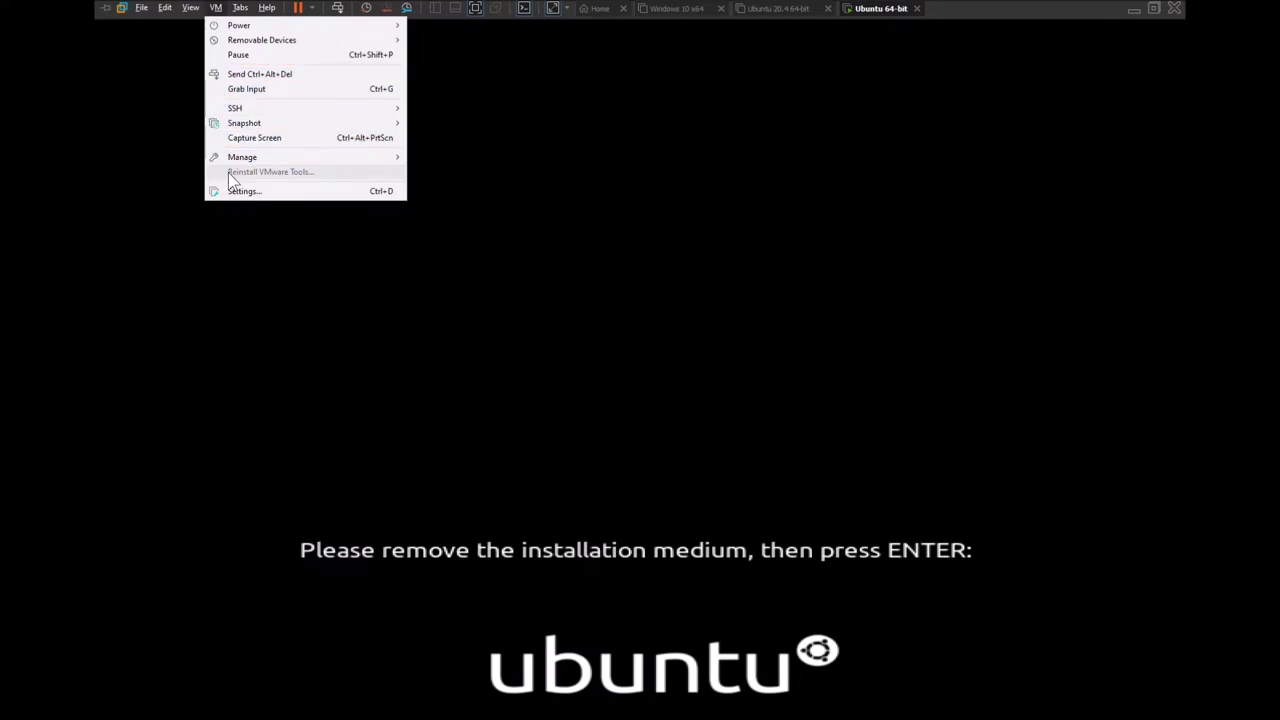
{"action": "mouse_move", "coordinate": [277, 47]}
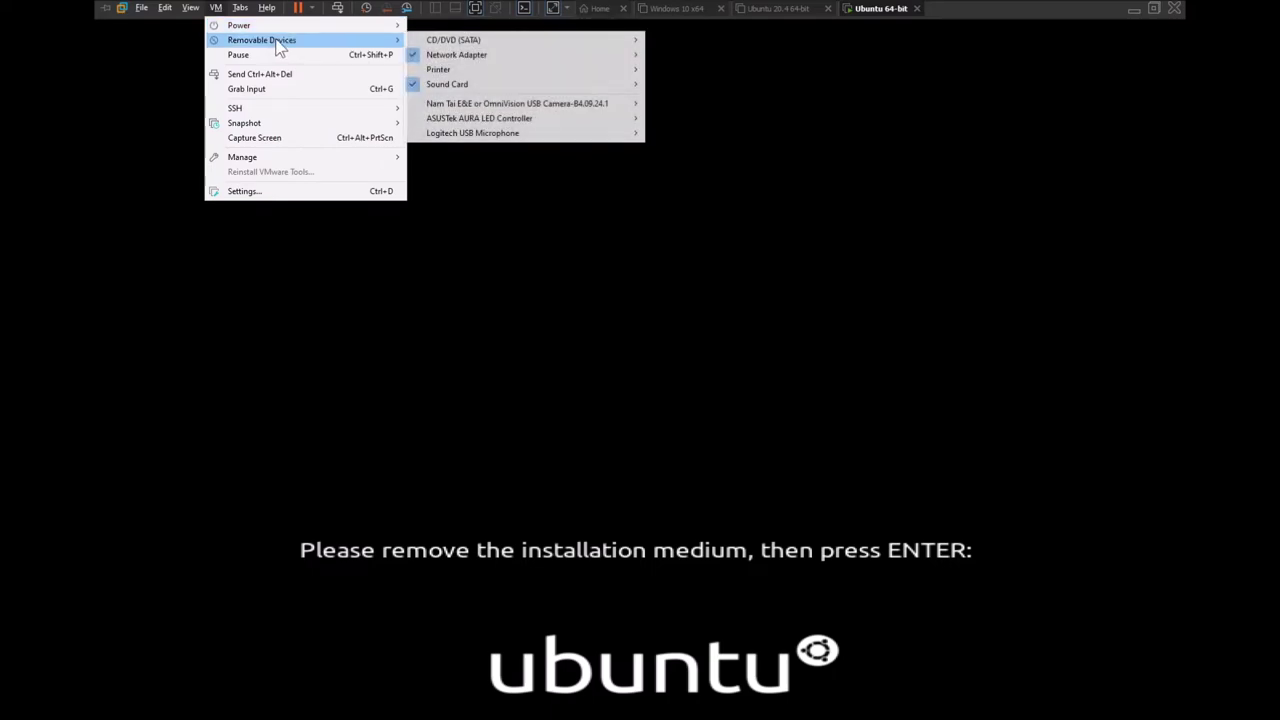
{"action": "mouse_move", "coordinate": [436, 45]}
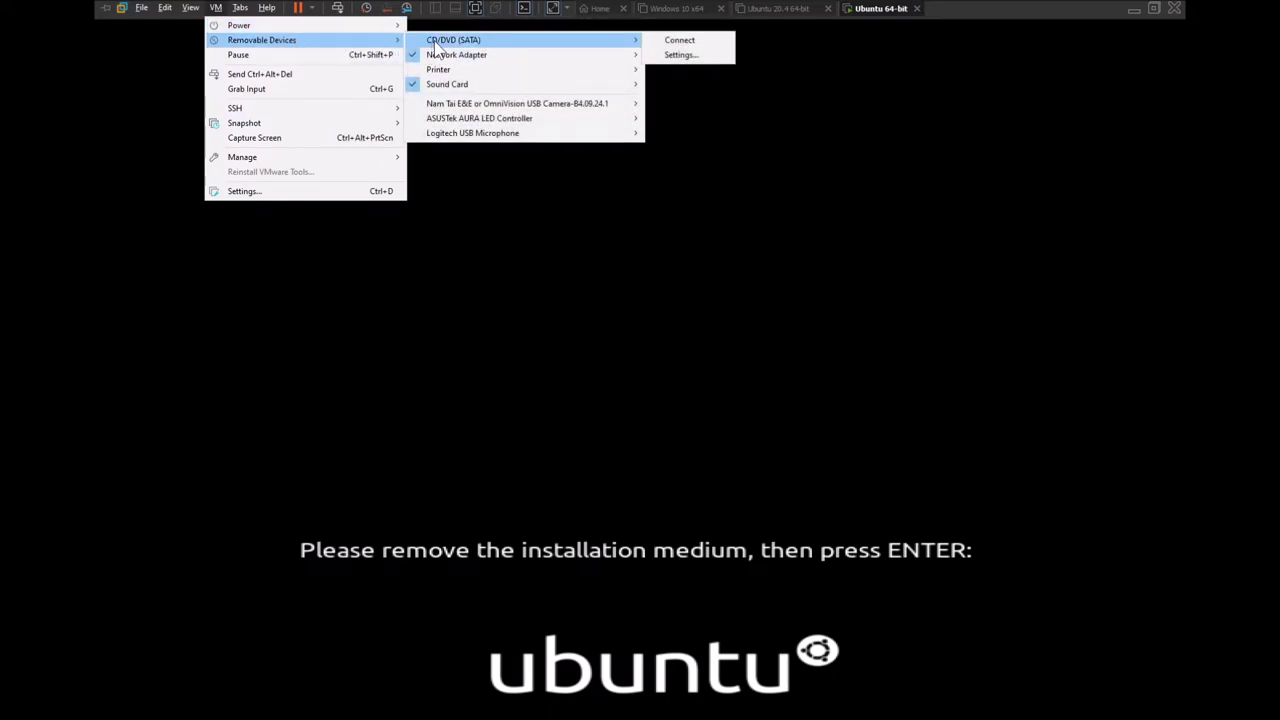
{"action": "left_click", "coordinate": [570, 512]}
{"action": "key", "text": "Return"}
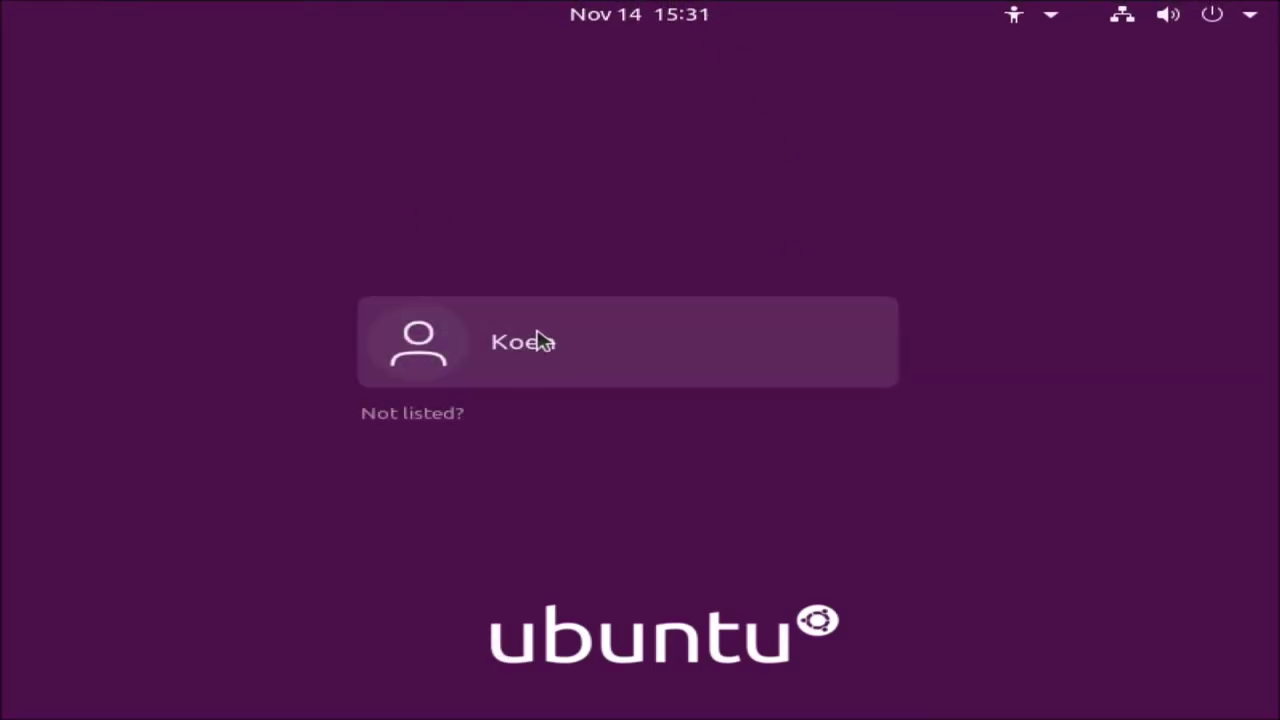
- Sign in to the new user account with its password
{"action": "left_click", "coordinate": [537, 333]}
{"action": "type", "text": "******"}
{"action": "key", "text": "Return"}
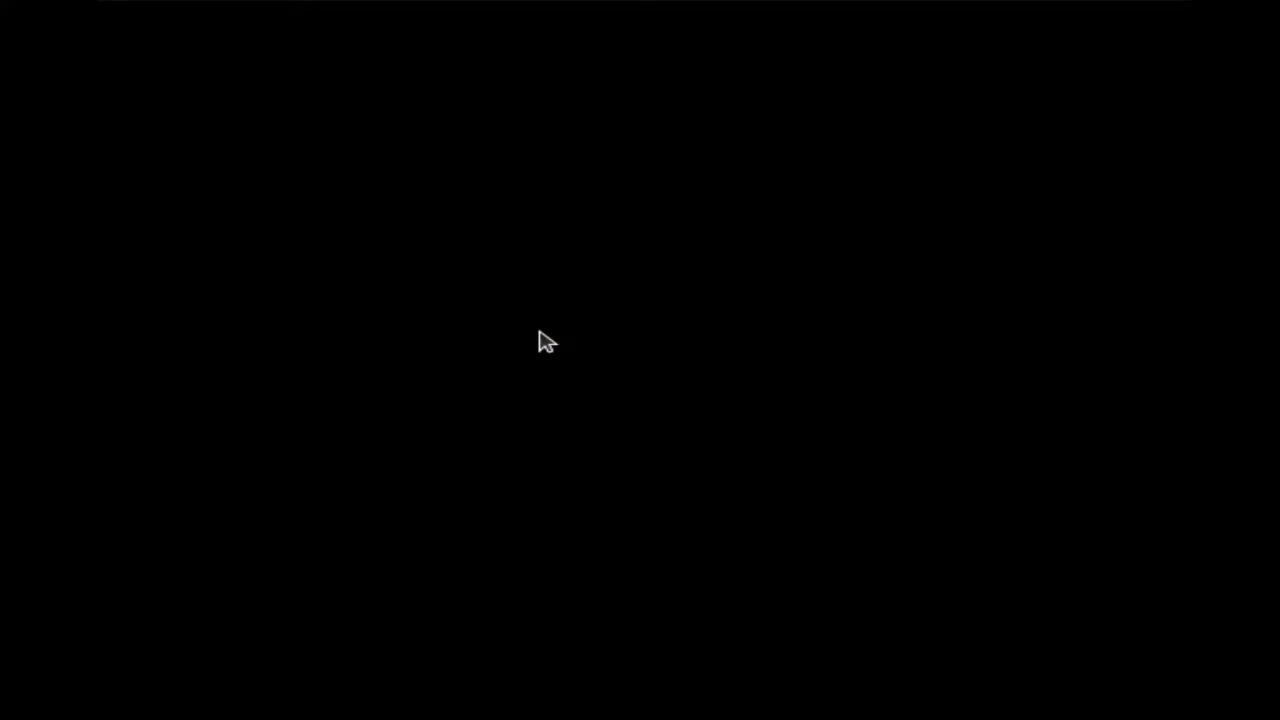
- Skip online accounts, pass the Livepatch and privacy pages, and finish Welcome to Ubuntu
{"action": "mouse_move", "coordinate": [674, 2]}
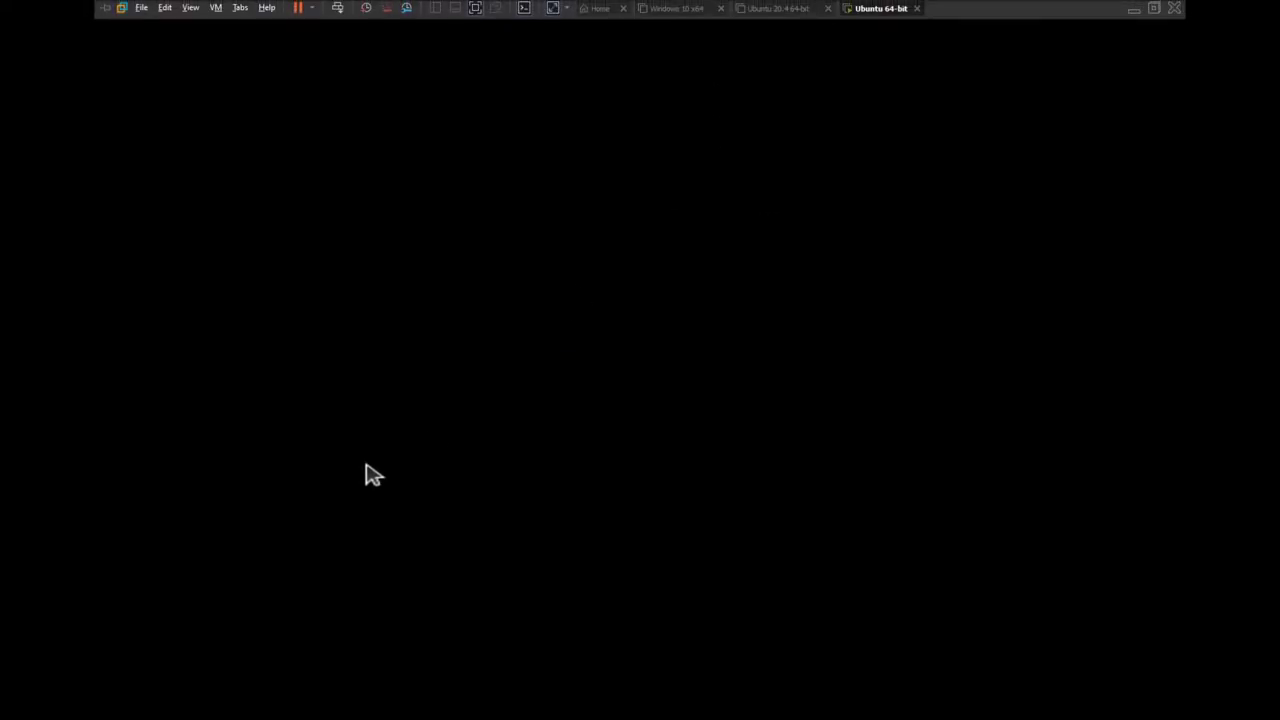
{"action": "left_click", "coordinate": [214, 8]}
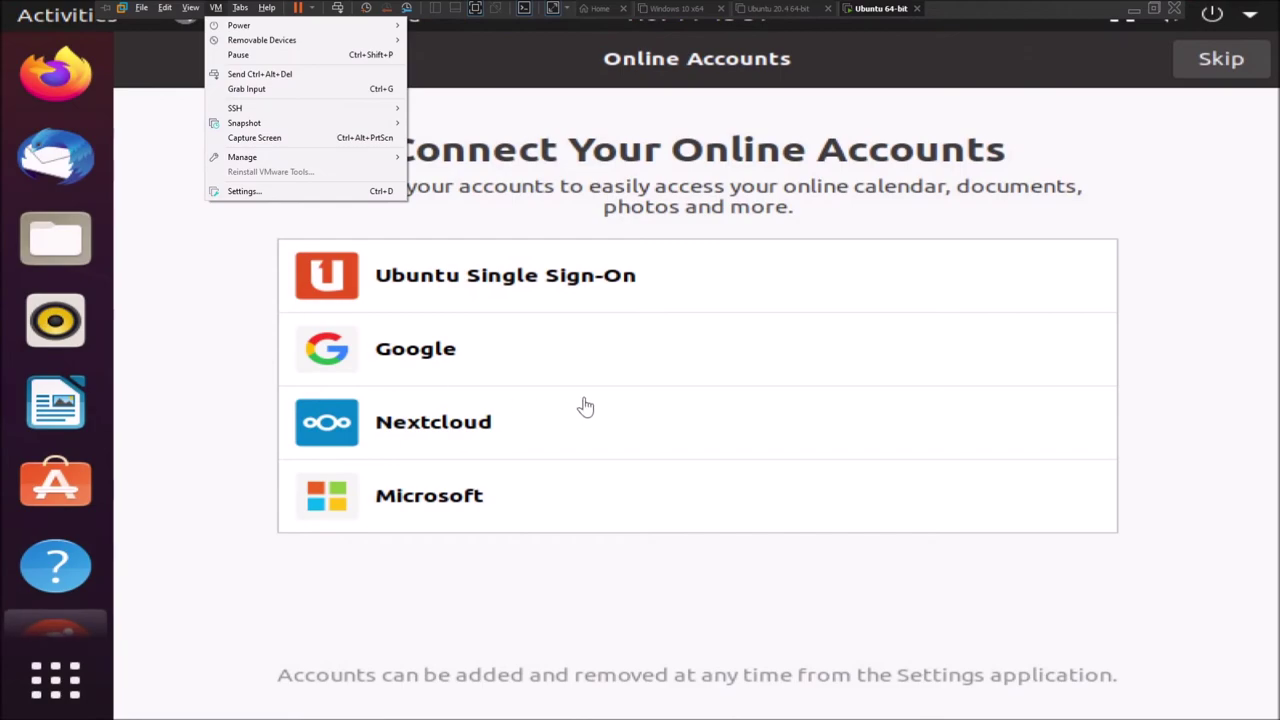
{"action": "left_click", "coordinate": [718, 245]}
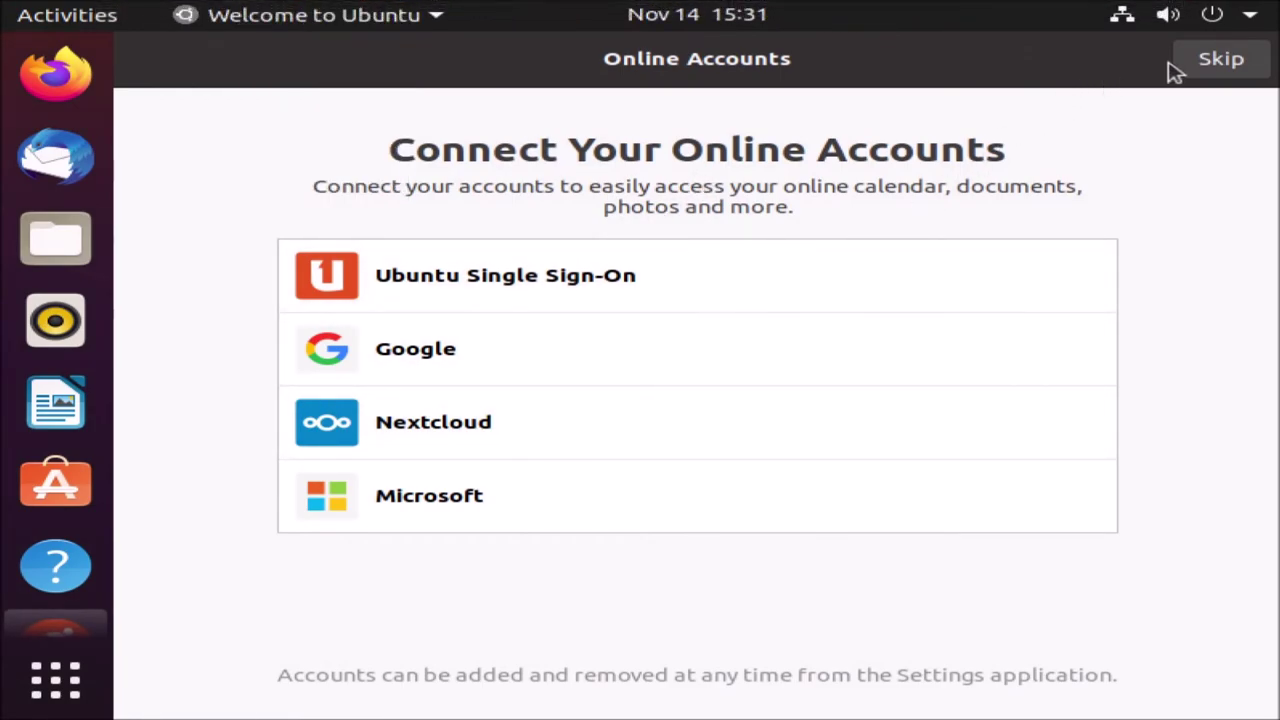
{"action": "left_click", "coordinate": [1213, 62]}
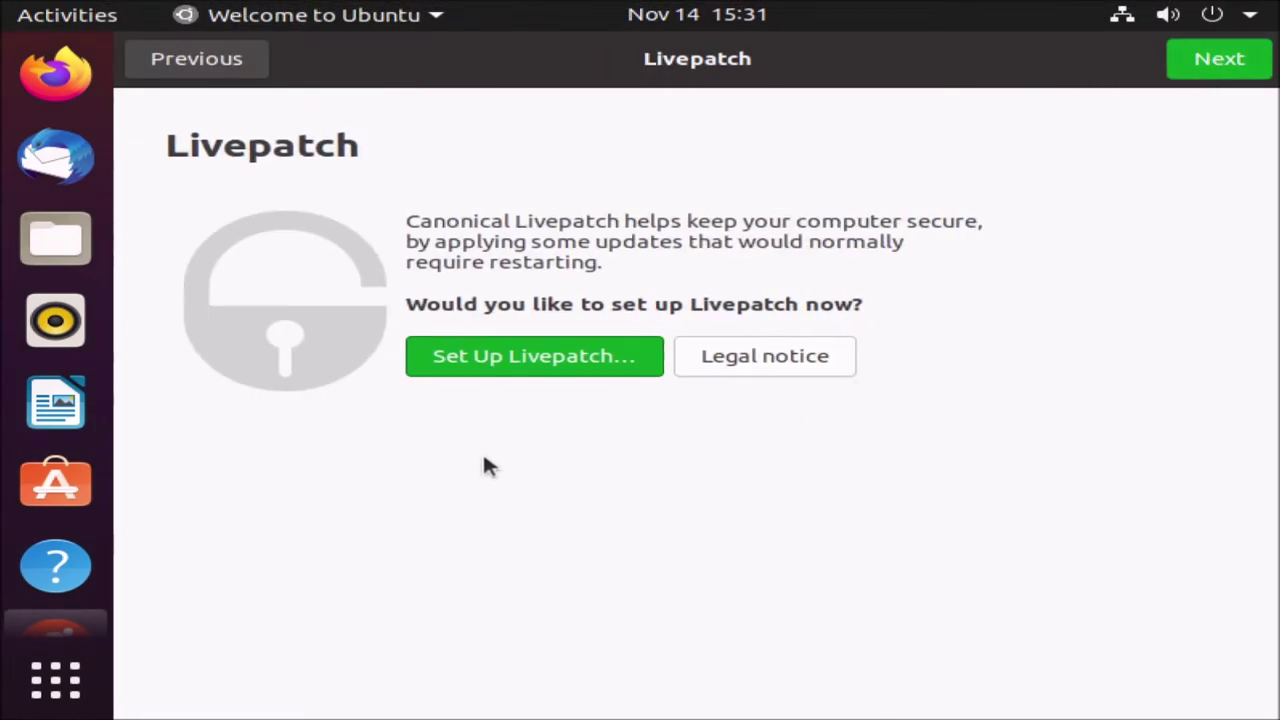
{"action": "left_click", "coordinate": [1222, 62]}
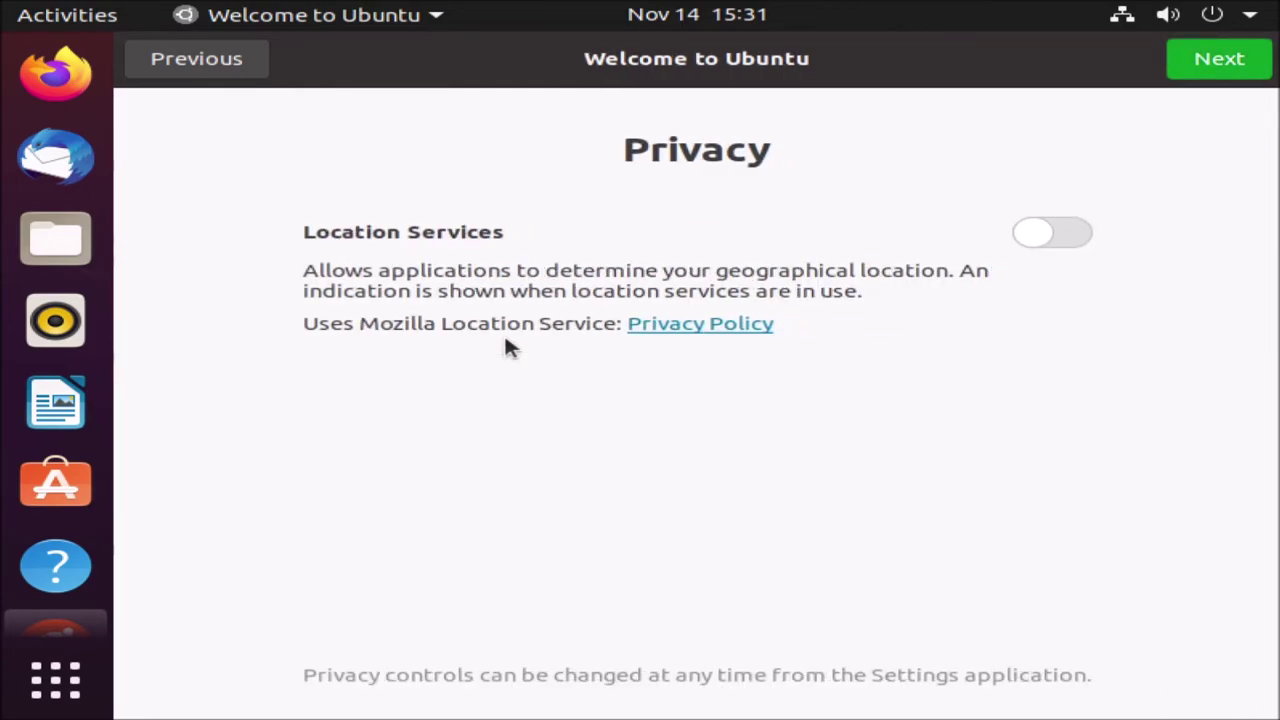
{"action": "left_click", "coordinate": [1177, 72]}
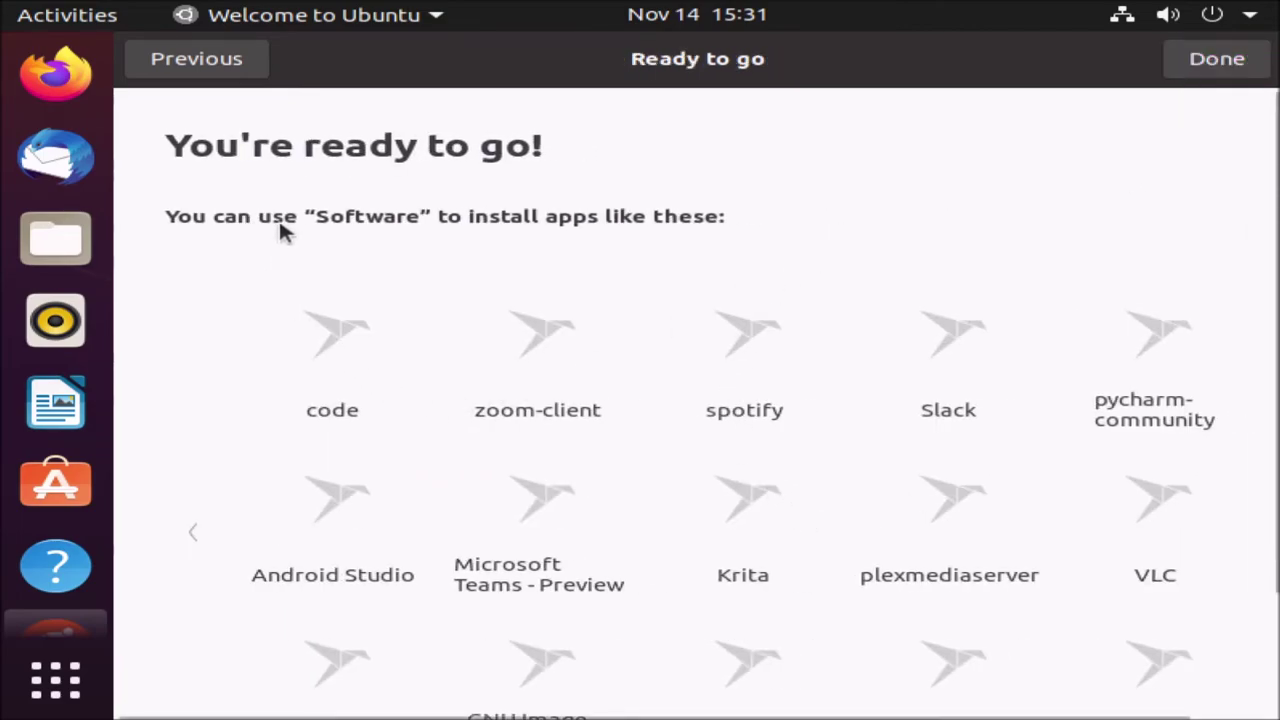
{"action": "left_click", "coordinate": [1250, 68]}
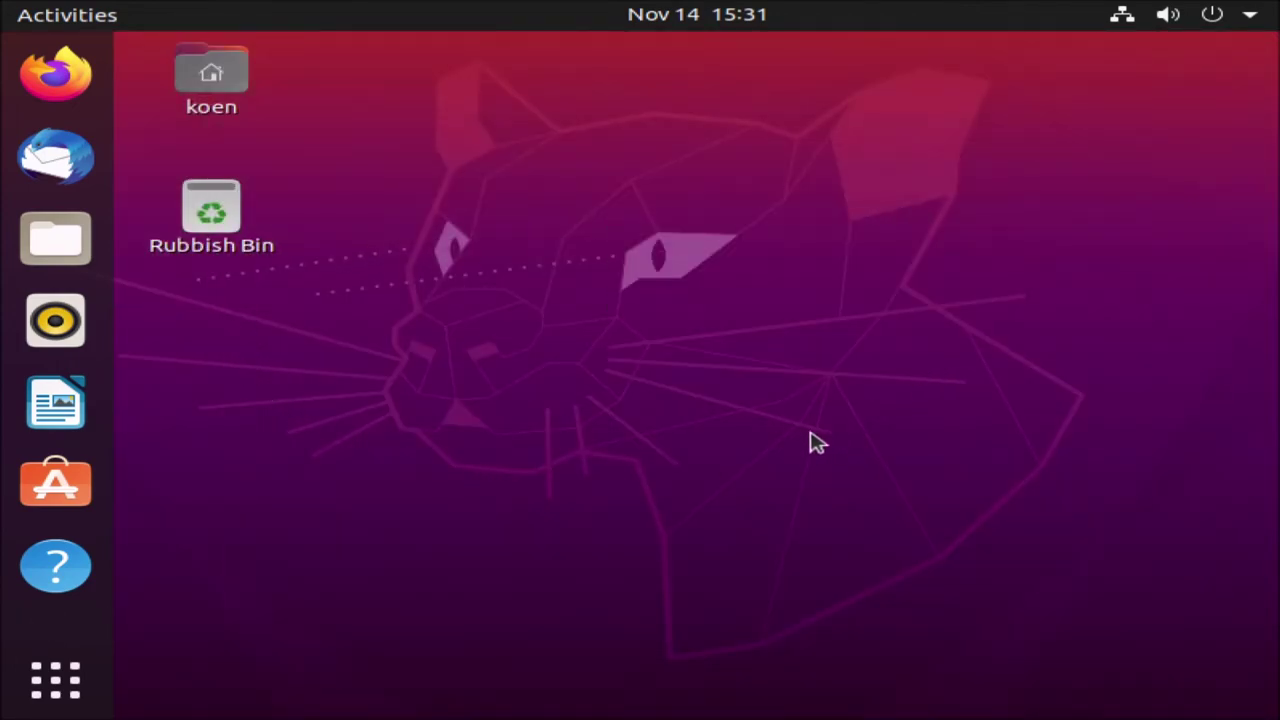
- Launch Settings from the overview search and go to the Screen Display page
{"action": "left_click", "coordinate": [60, 24]}
{"action": "type", "text": "sel"}
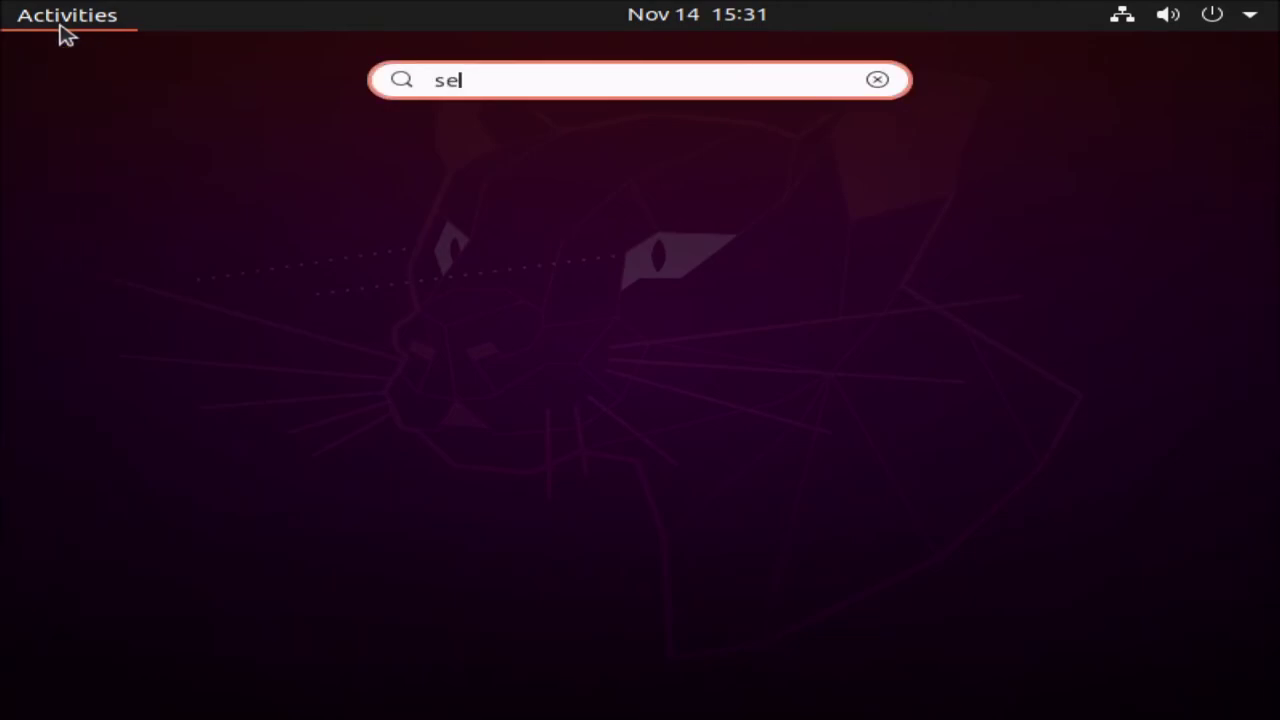
{"action": "key", "text": "Return"}
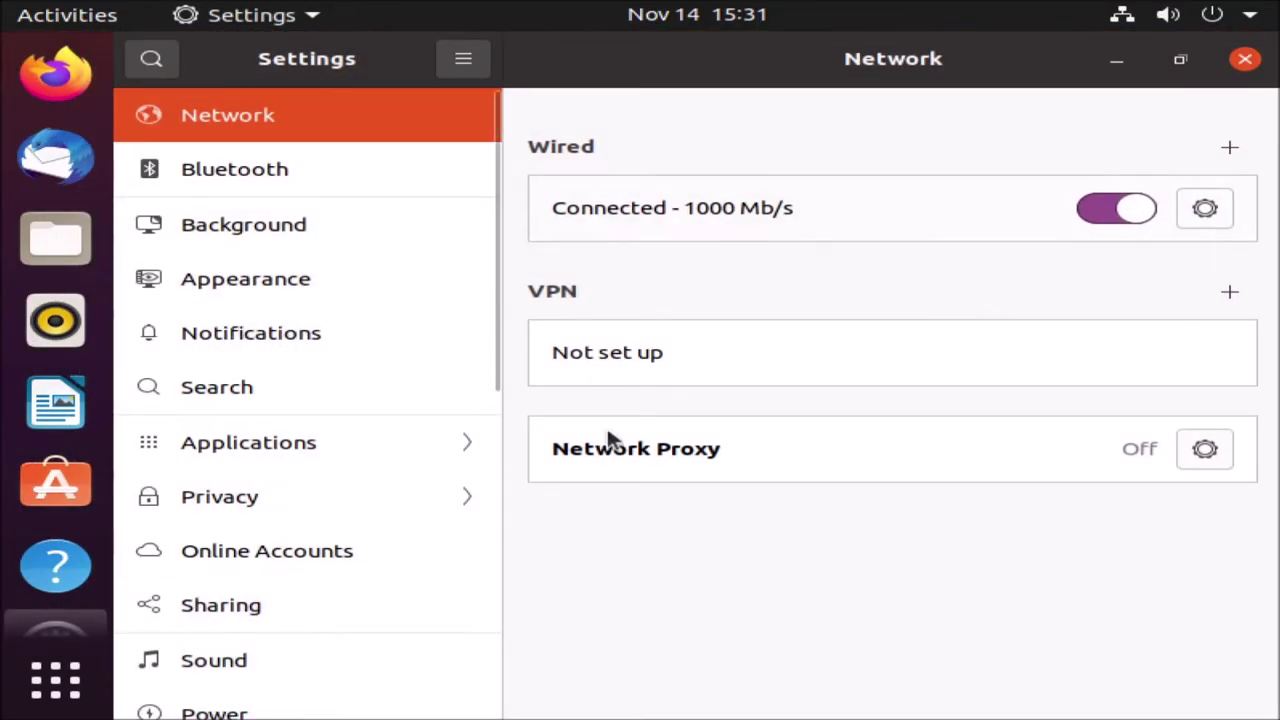
{"action": "scroll", "coordinate": [270, 592], "scroll_direction": "down", "scroll_amount": 3}
{"action": "scroll", "coordinate": [275, 588], "scroll_direction": "down", "scroll_amount": 1}
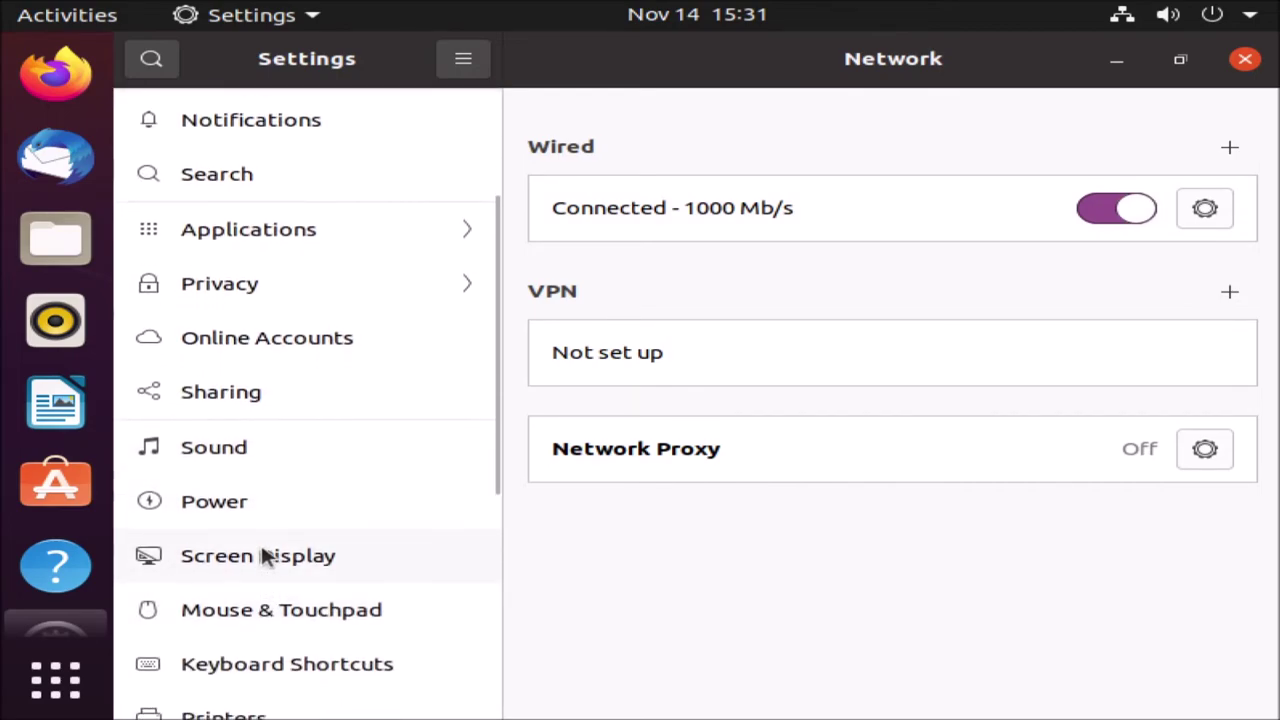
{"action": "left_click", "coordinate": [263, 557]}
- Apply and keep a 1360 × 768 (16:9) screen resolution
{"action": "left_click", "coordinate": [969, 267]}
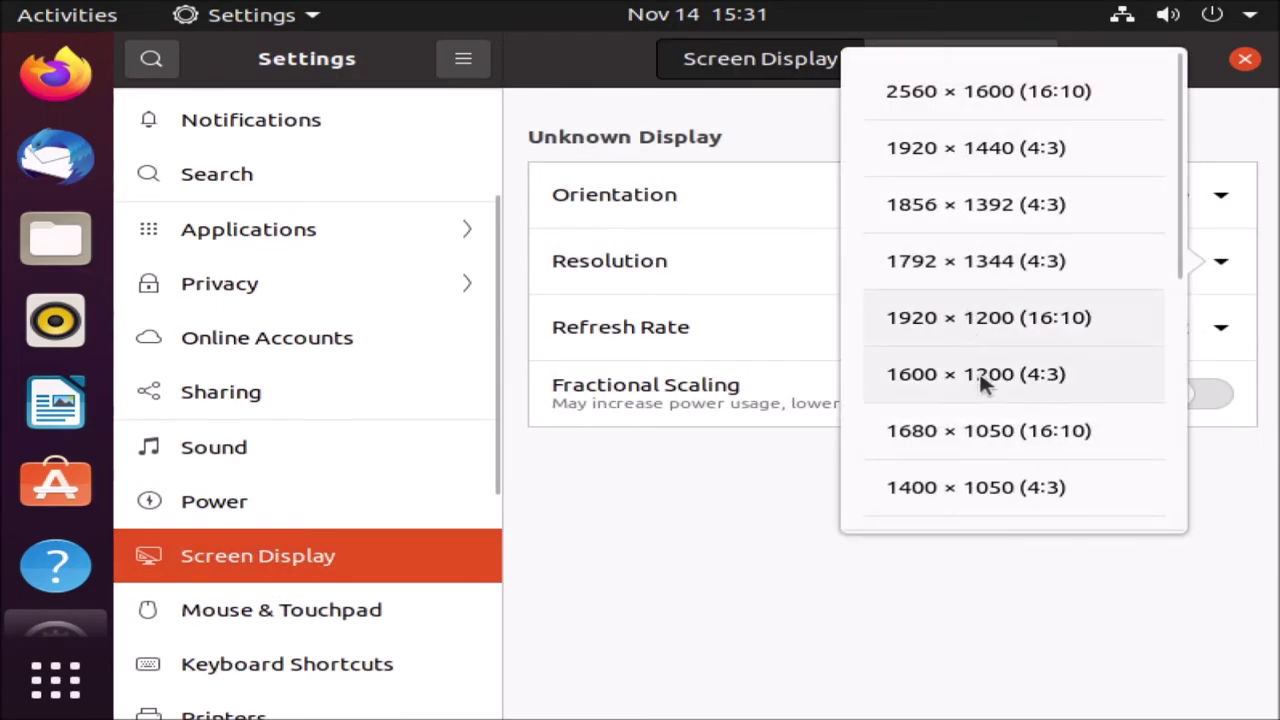
{"action": "scroll", "coordinate": [985, 390], "scroll_direction": "down", "scroll_amount": 5}
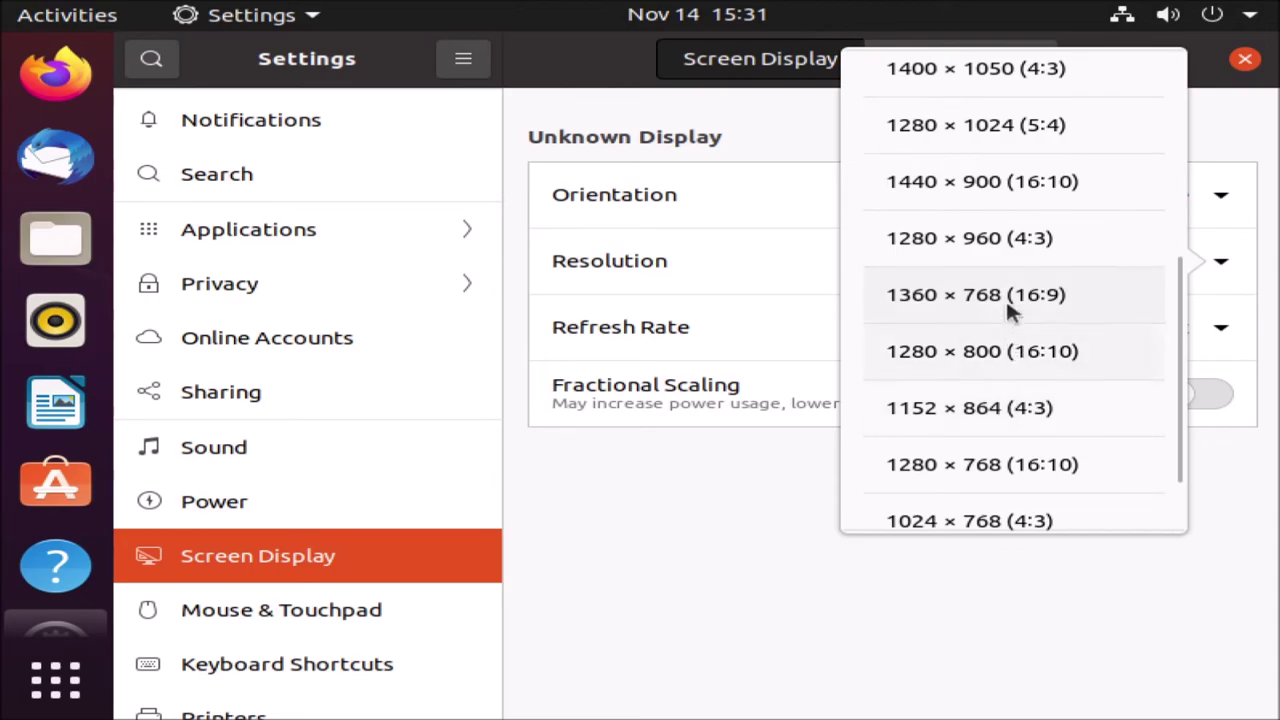
{"action": "left_click", "coordinate": [1005, 296]}
{"action": "left_click", "coordinate": [1198, 62]}
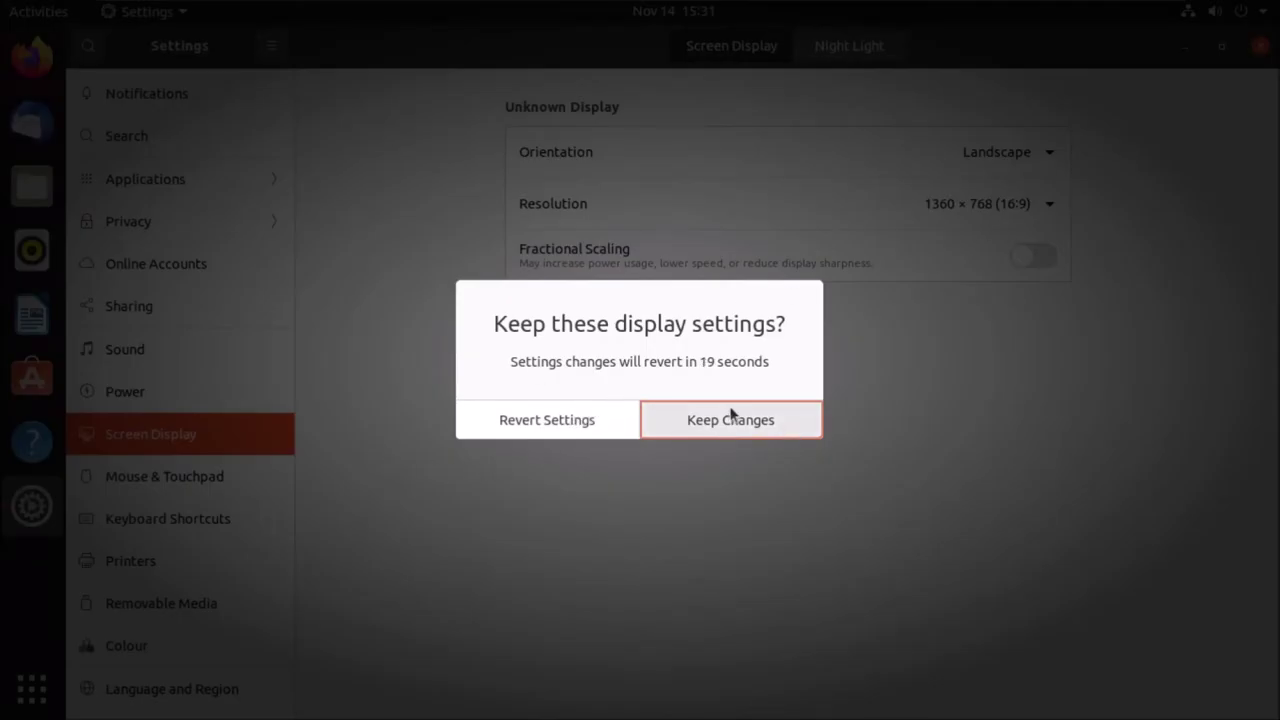
{"action": "left_click", "coordinate": [737, 419]}
- Try the 1024 × 768 (4:3) resolution and keep it
{"action": "left_click", "coordinate": [980, 204]}
{"action": "scroll", "coordinate": [1058, 417], "scroll_direction": "down", "scroll_amount": 5}
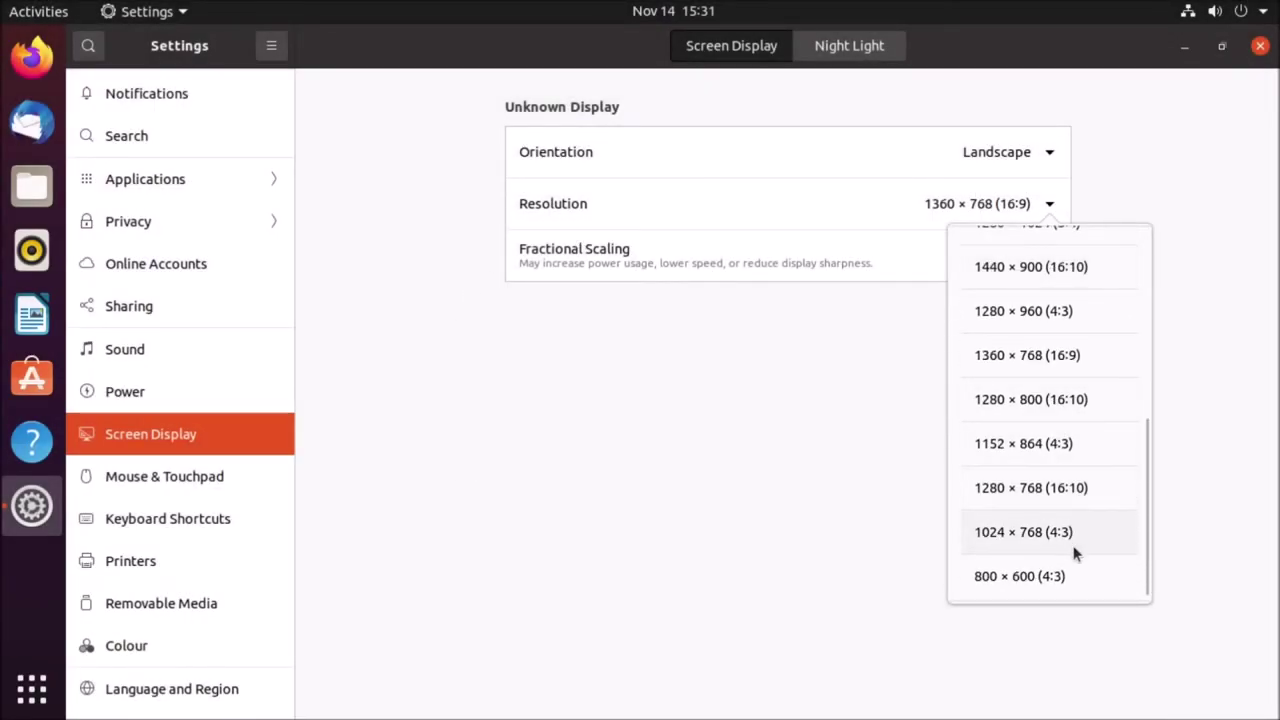
{"action": "left_click", "coordinate": [1072, 540]}
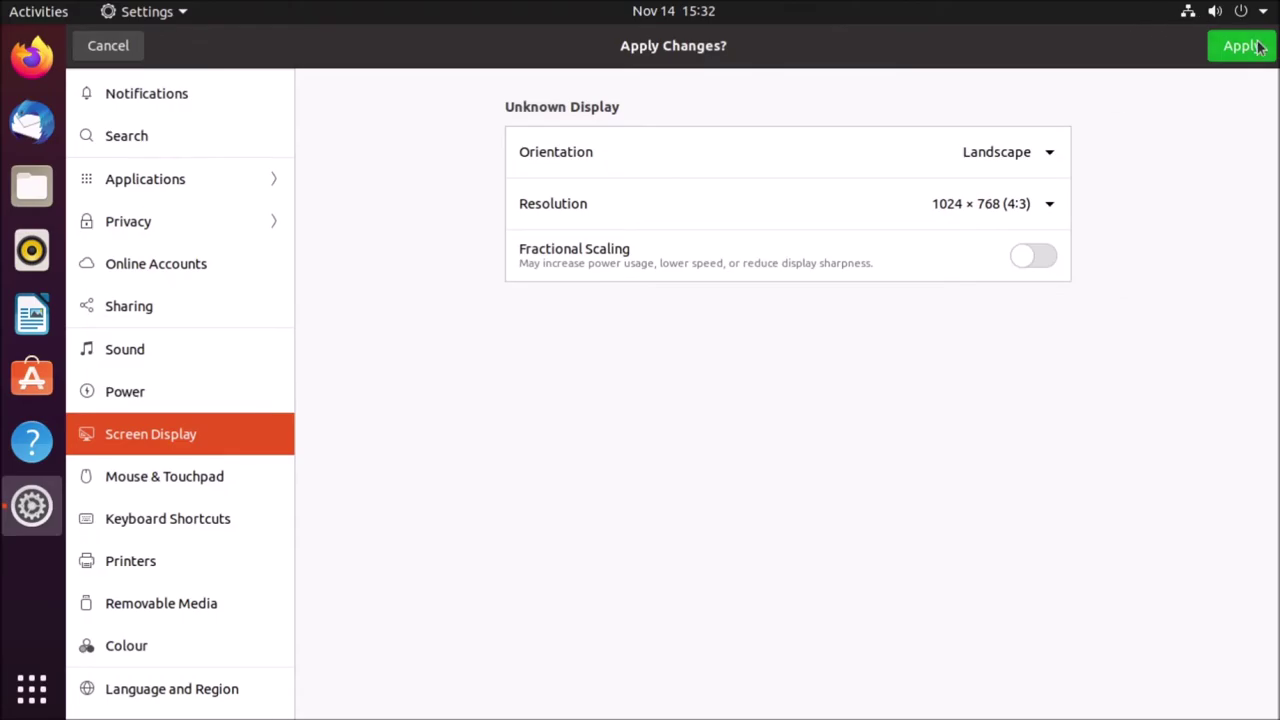
{"action": "left_click", "coordinate": [1258, 47]}
{"action": "left_click", "coordinate": [797, 429]}
- Switch back to 1360 × 768 (16:9), keep it, and close Settings
{"action": "left_click", "coordinate": [1160, 200]}
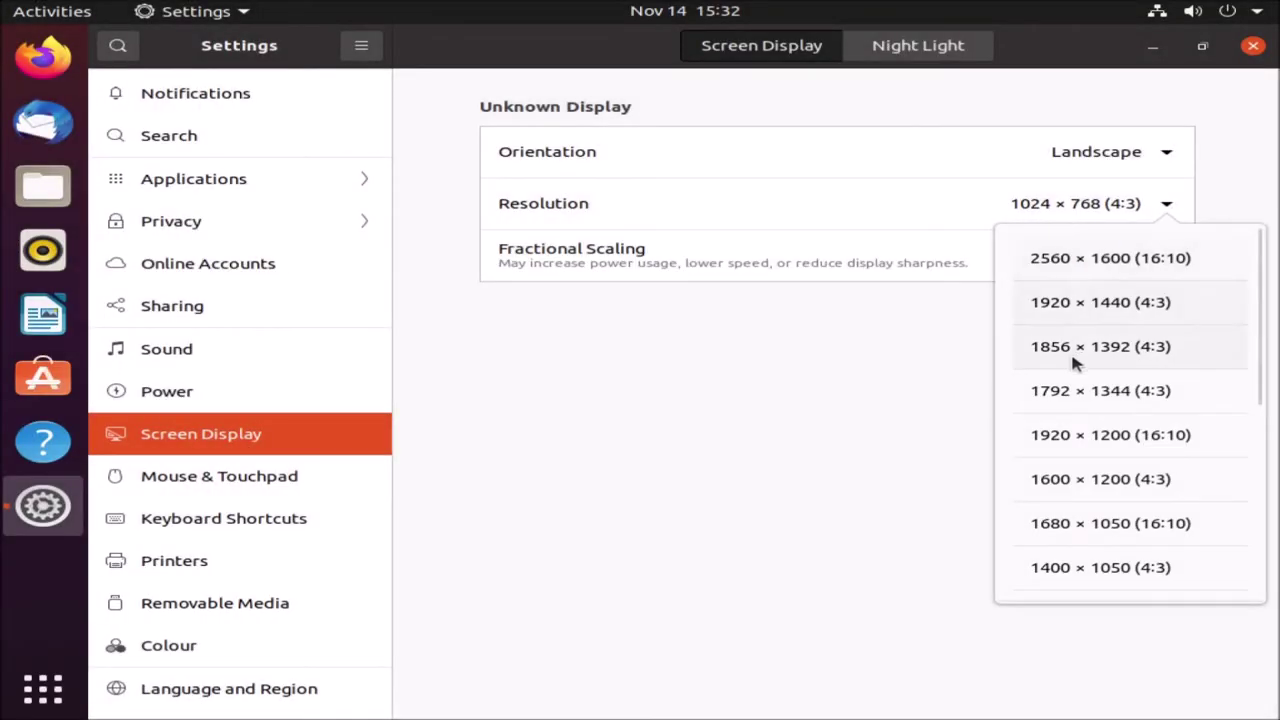
{"action": "scroll", "coordinate": [1066, 549], "scroll_direction": "down", "scroll_amount": 5}
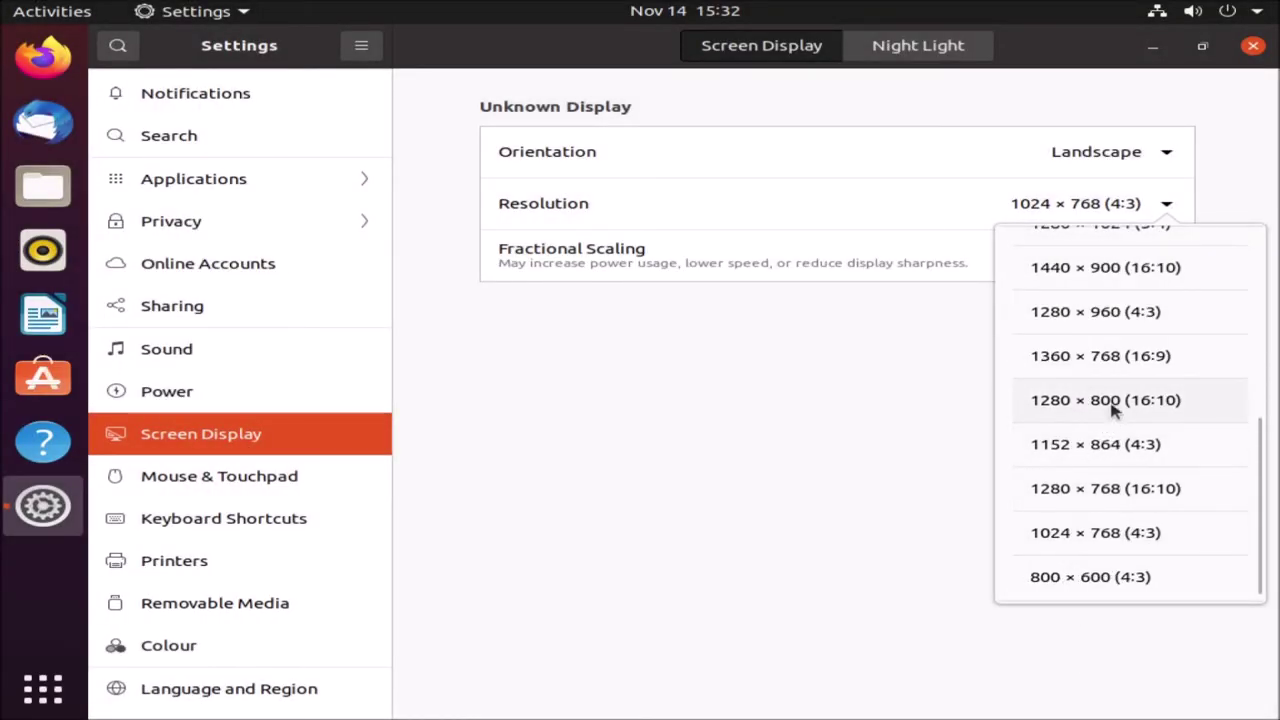
{"action": "left_click", "coordinate": [1111, 358]}
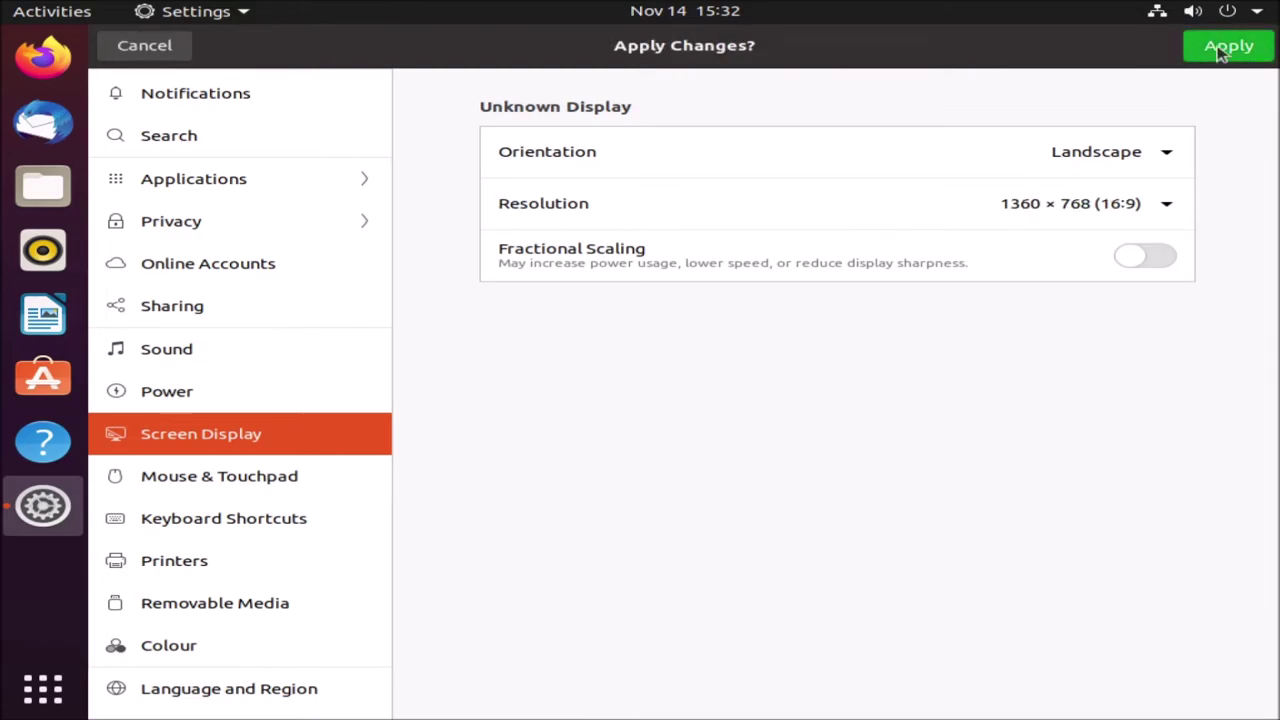
{"action": "left_click", "coordinate": [1225, 47]}
{"action": "left_click", "coordinate": [708, 432]}
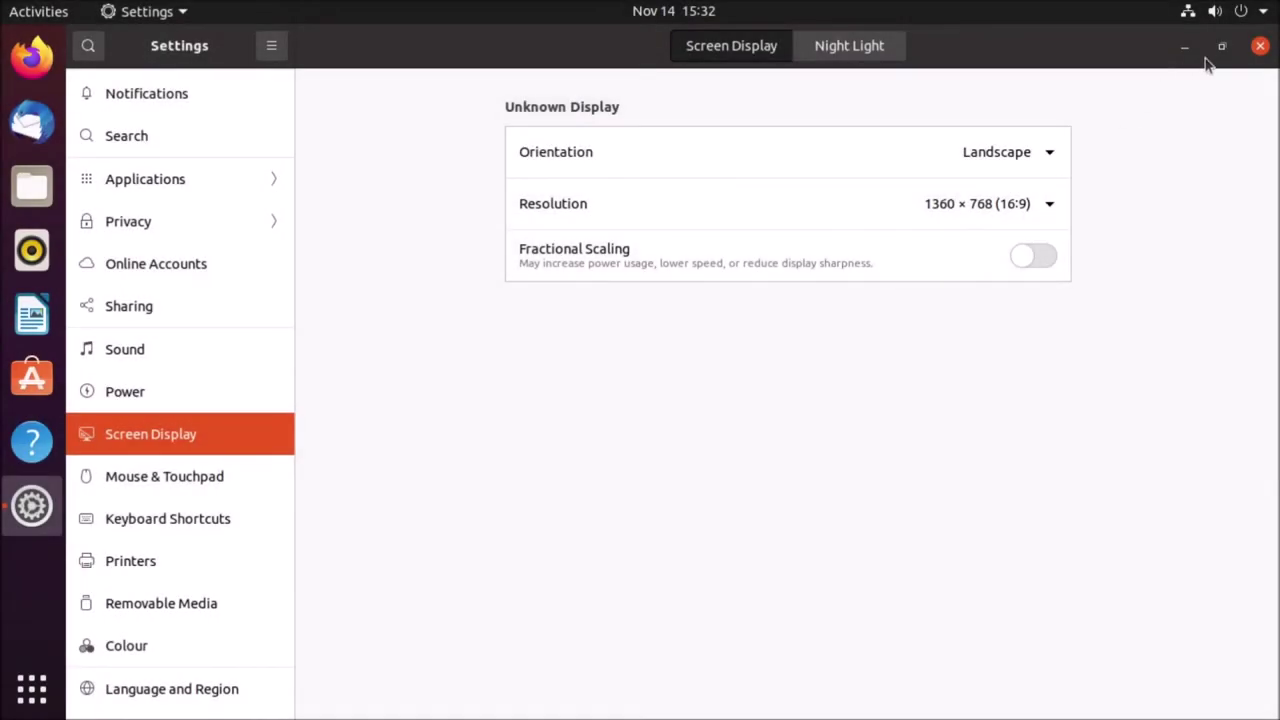
{"action": "left_click", "coordinate": [1259, 46]}
{"action": "left_click_drag", "start_coordinate": [549, 276], "coordinate": [695, 368]}
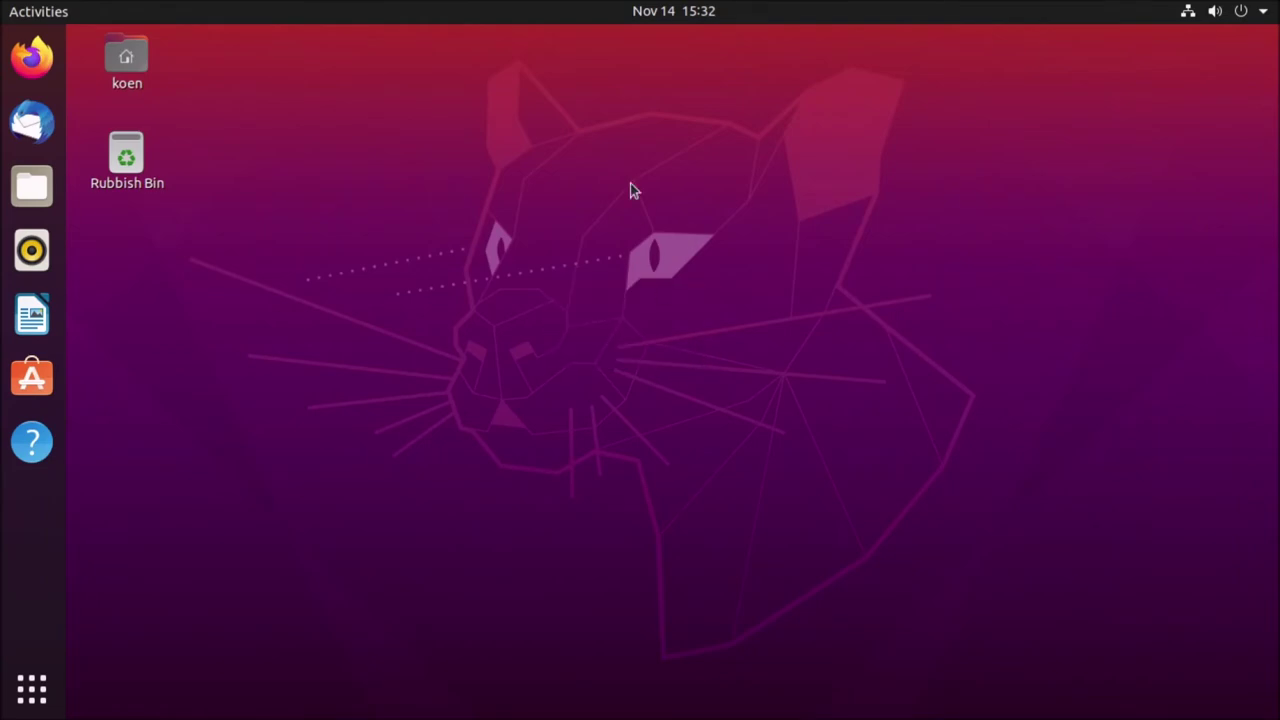
- Create a new folder named help on the desktop
{"action": "right_click", "coordinate": [392, 154]}
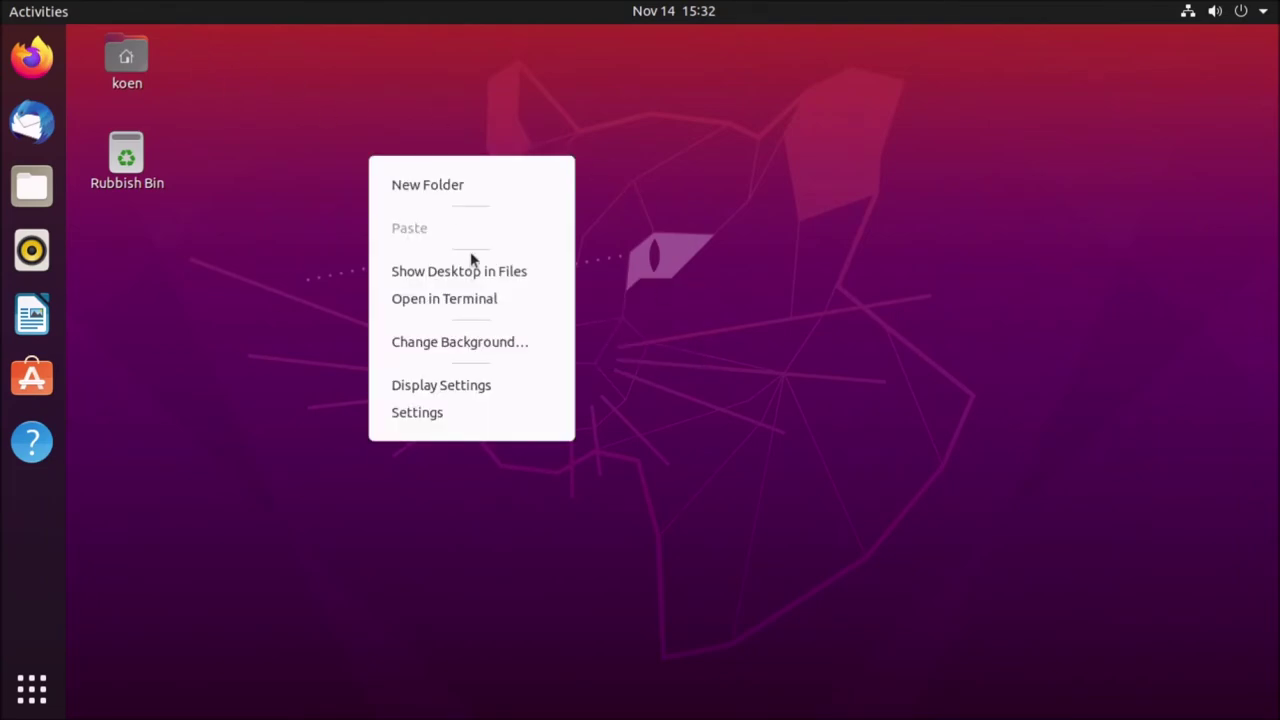
{"action": "left_click", "coordinate": [414, 271]}
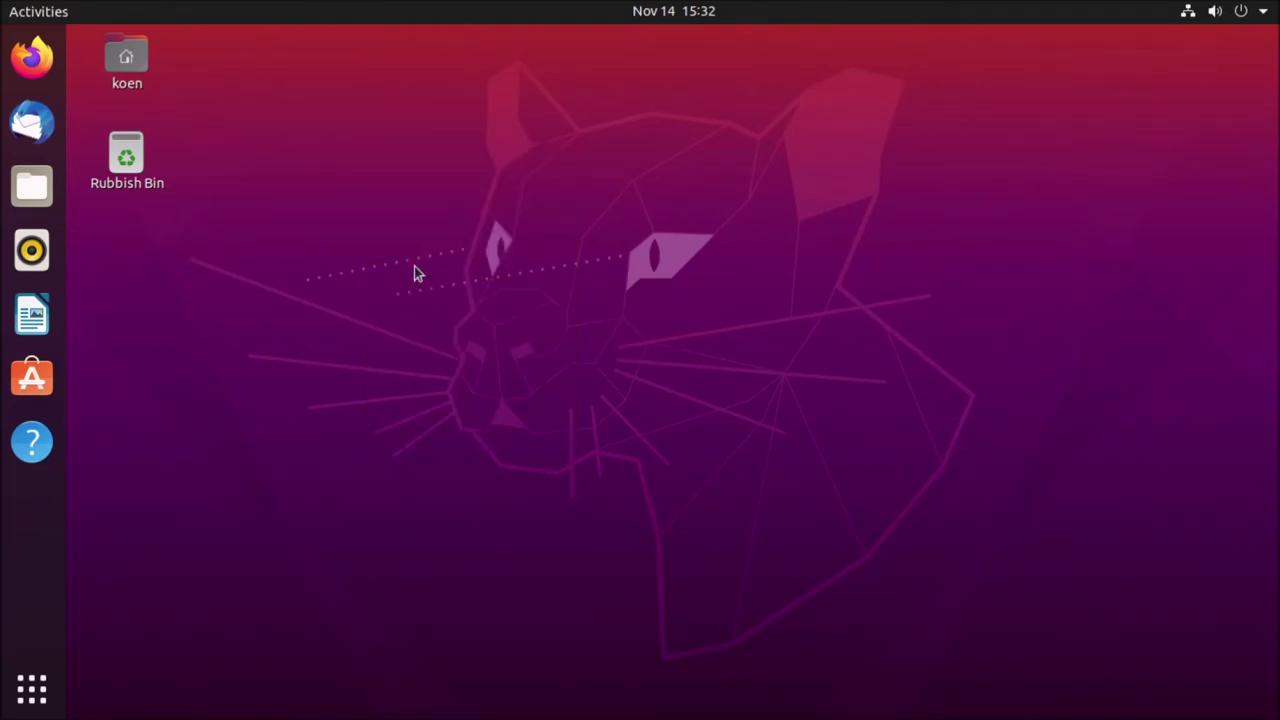
{"action": "left_click", "coordinate": [1071, 90]}
{"action": "right_click", "coordinate": [931, 270]}
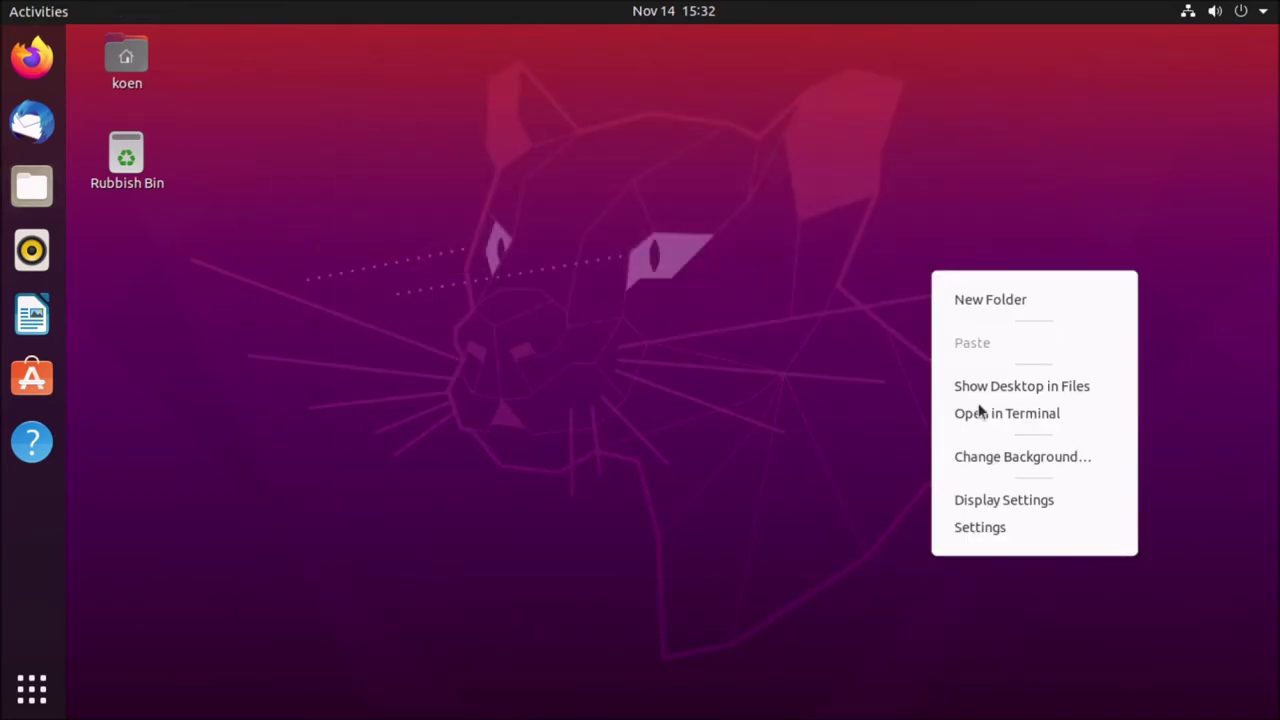
{"action": "left_click", "coordinate": [1049, 300]}
{"action": "type", "text": "help"}
{"action": "key", "text": "Return"}
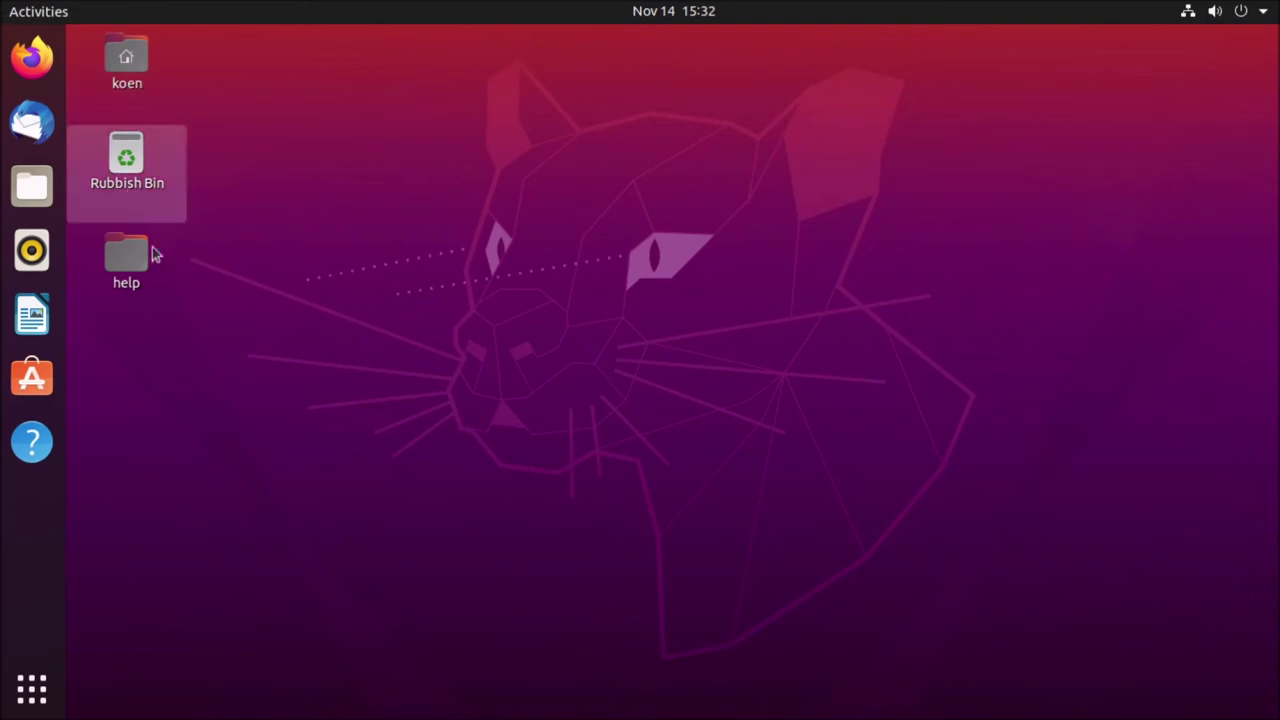
- Launch LibreOffice Writer, disable startup tips, and type a line of test letters
{"action": "right_click", "coordinate": [234, 374]}
{"action": "left_click", "coordinate": [272, 274]}
{"action": "left_click", "coordinate": [32, 338]}
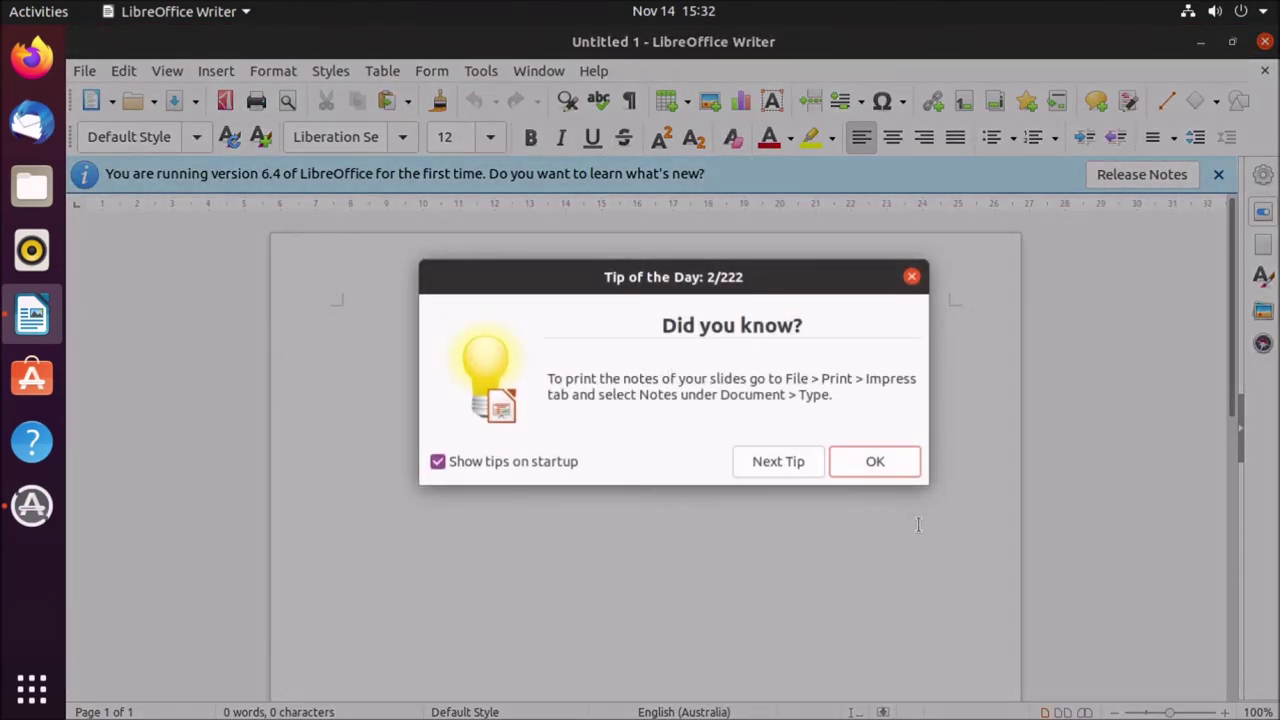
{"action": "left_click", "coordinate": [528, 462]}
{"action": "left_click", "coordinate": [873, 461]}
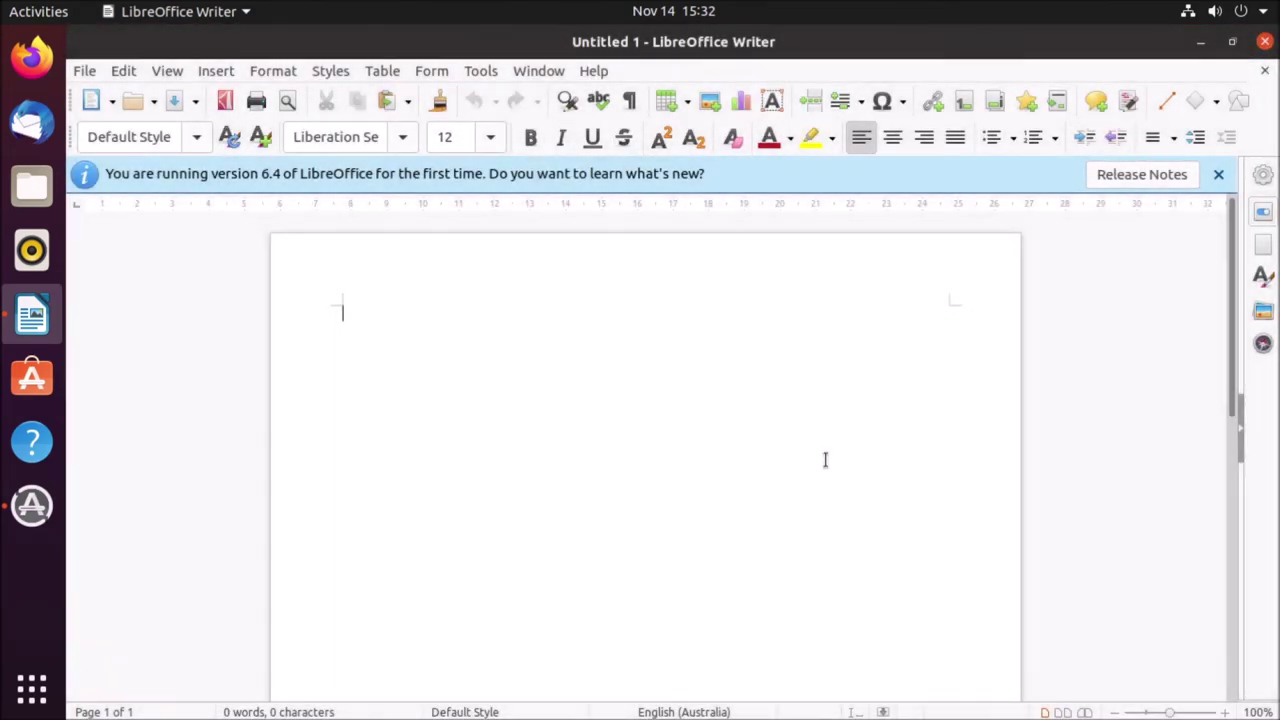
{"action": "type", "text": "hkijlodskjhlofrewklhjfeklwgfkhewsgkherhiskojwgherwsolghireswolihgt"}
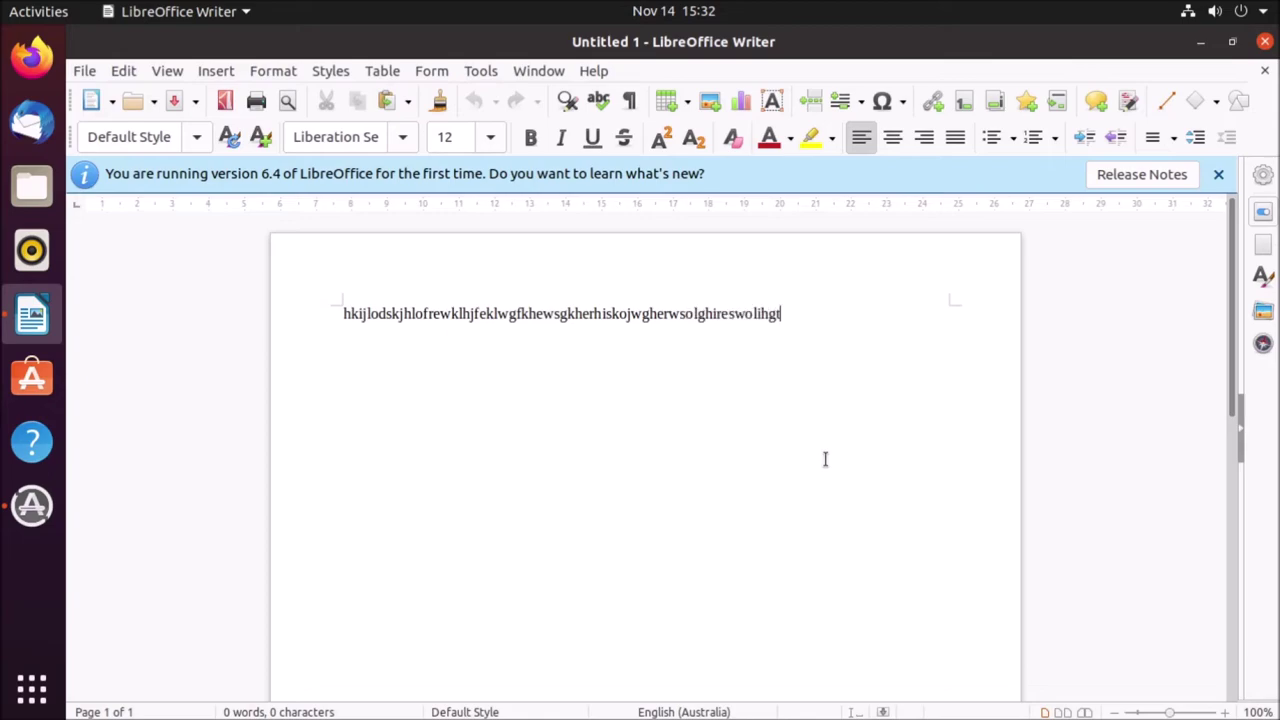
{"action": "type", "text": "reswoighjrsodlihgdsolihgsdfklijhgsiodhlfhidgshighredhlokjirwiohj"}
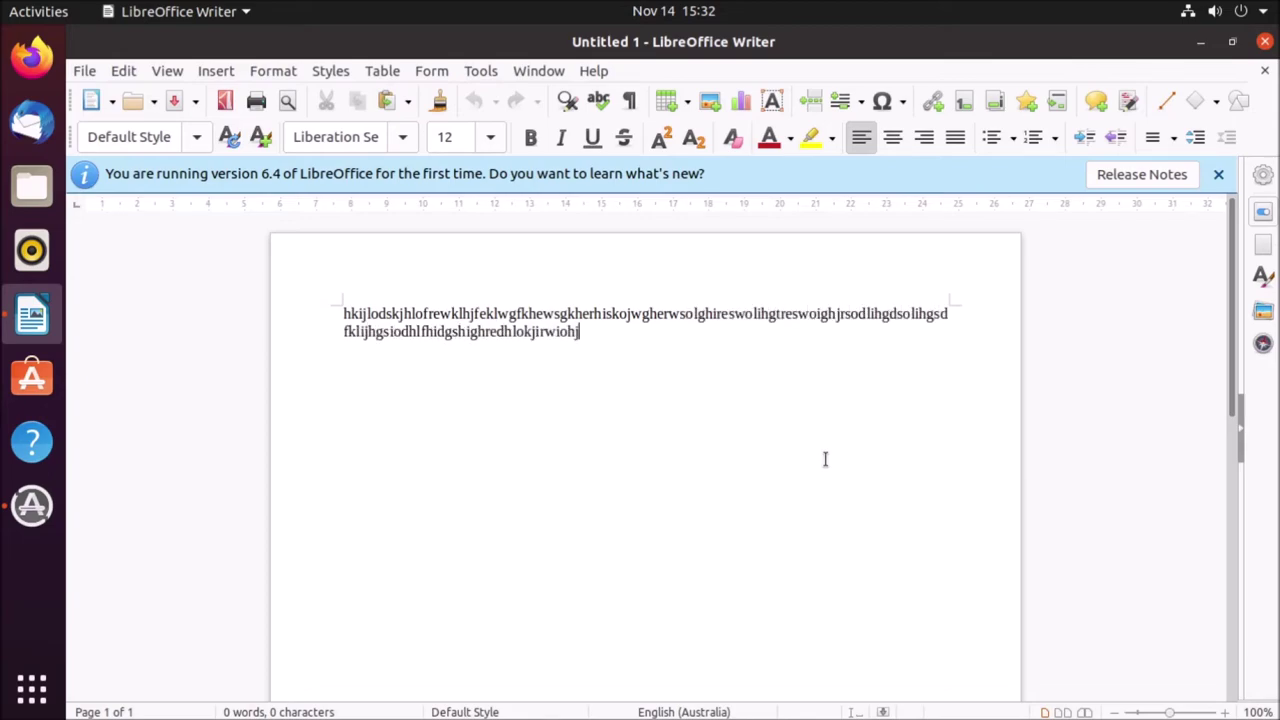
{"action": "type", "text": "grwiogiolwreygihloweiohkgtolierwgtioerwtghiufwehioltfghioewrhioesfhi"}
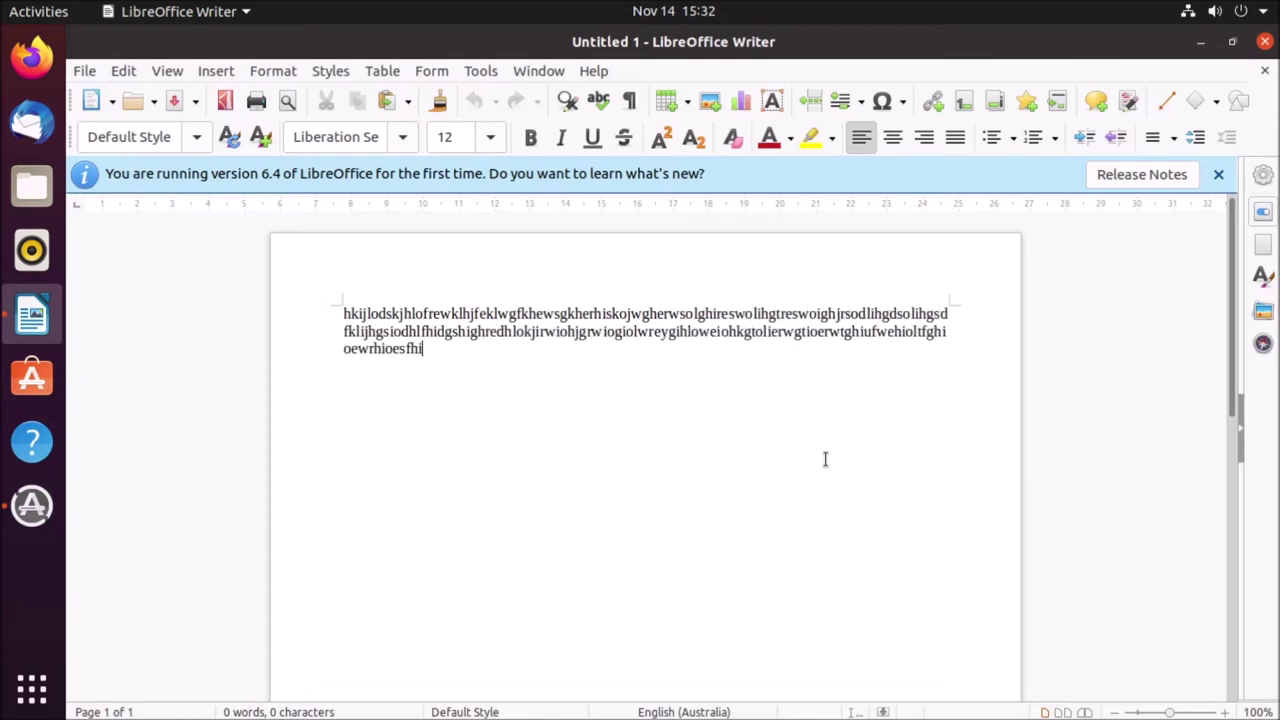
{"action": "type", "text": "erfhireghifihrgflrighihlogolihsrdgoirwhsgolrieshgolirshgiorw"}
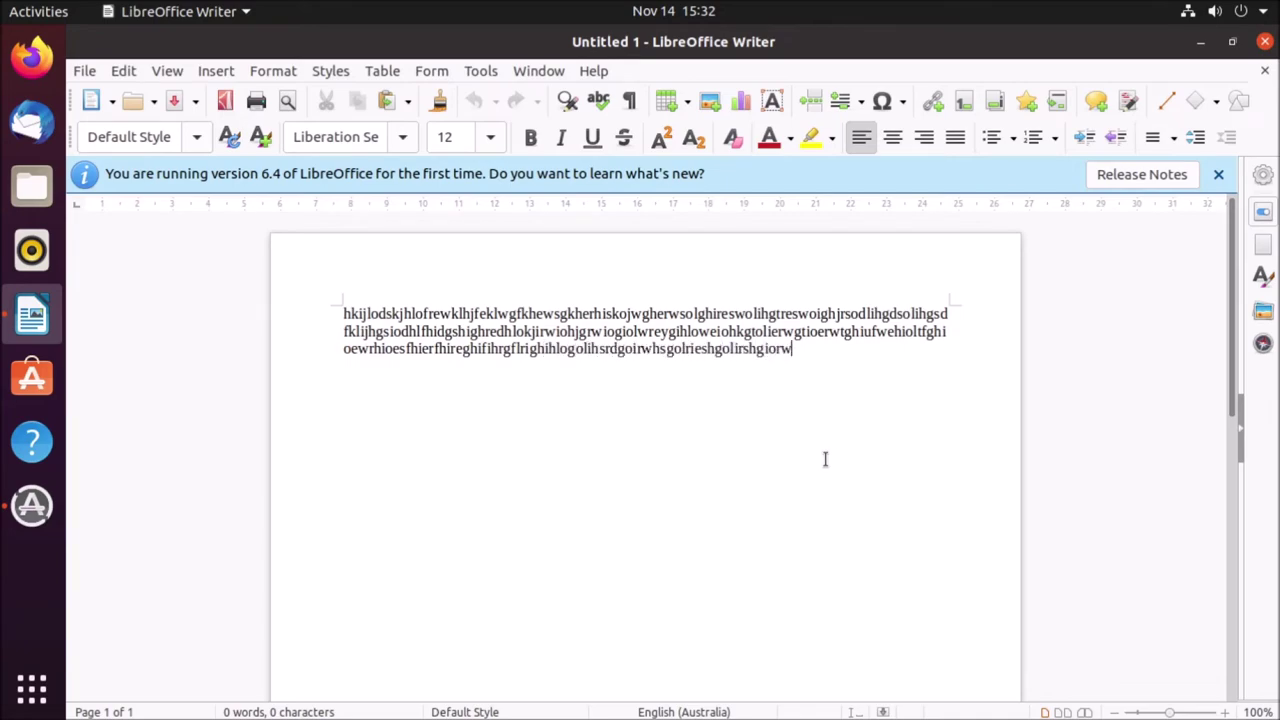
{"action": "type", "text": "uygt rjkighrfuighghghghg"}
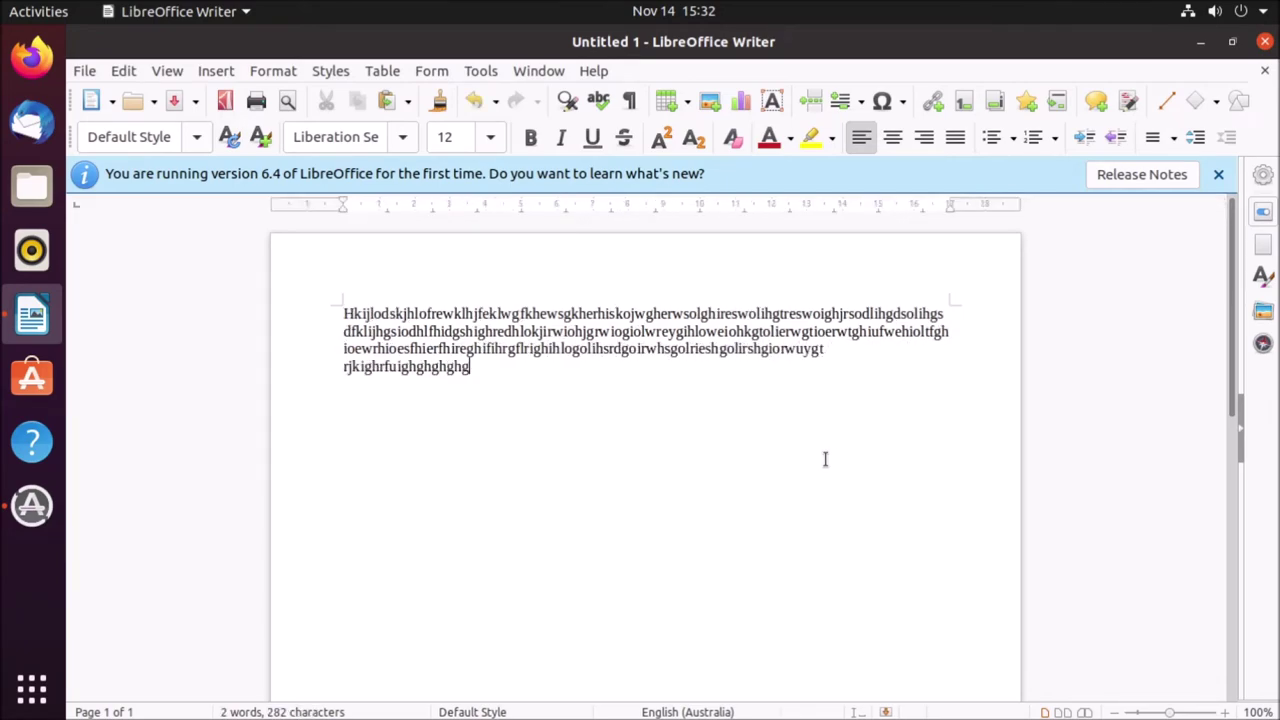
- On a new line, set the font size to 96 point, type Subscribe, and select it
{"action": "key", "text": "BackSpace"}
{"action": "key", "text": "Return"}
{"action": "key", "text": "Return"}
{"action": "key", "text": "Return"}
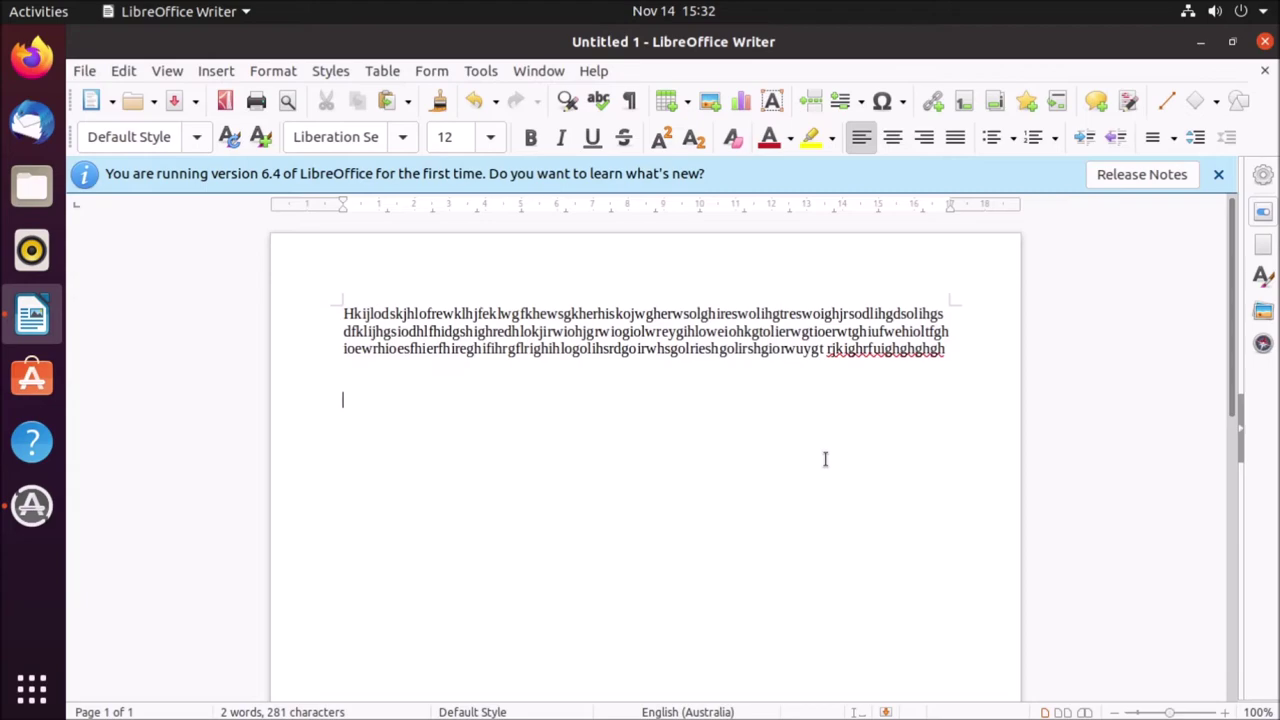
{"action": "left_click", "coordinate": [491, 137]}
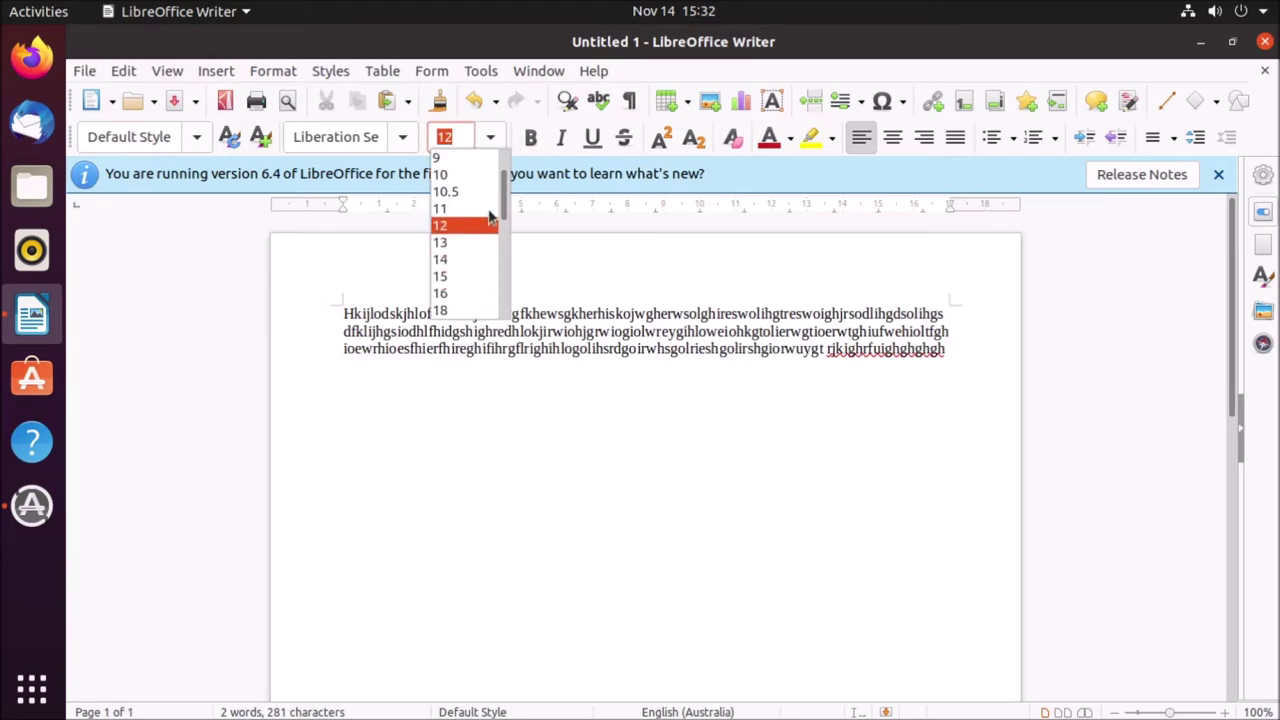
{"action": "left_click_drag", "start_coordinate": [511, 210], "coordinate": [509, 330]}
{"action": "left_click", "coordinate": [470, 308]}
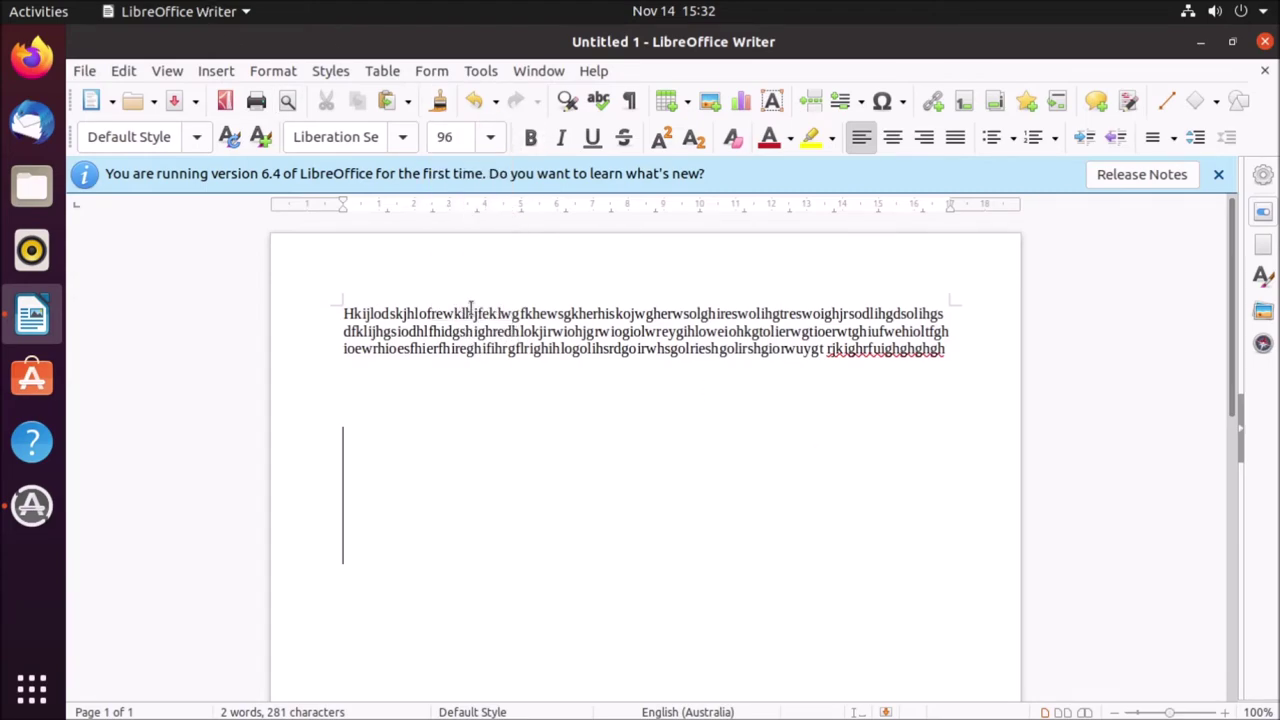
{"action": "type", "text": "Su"}
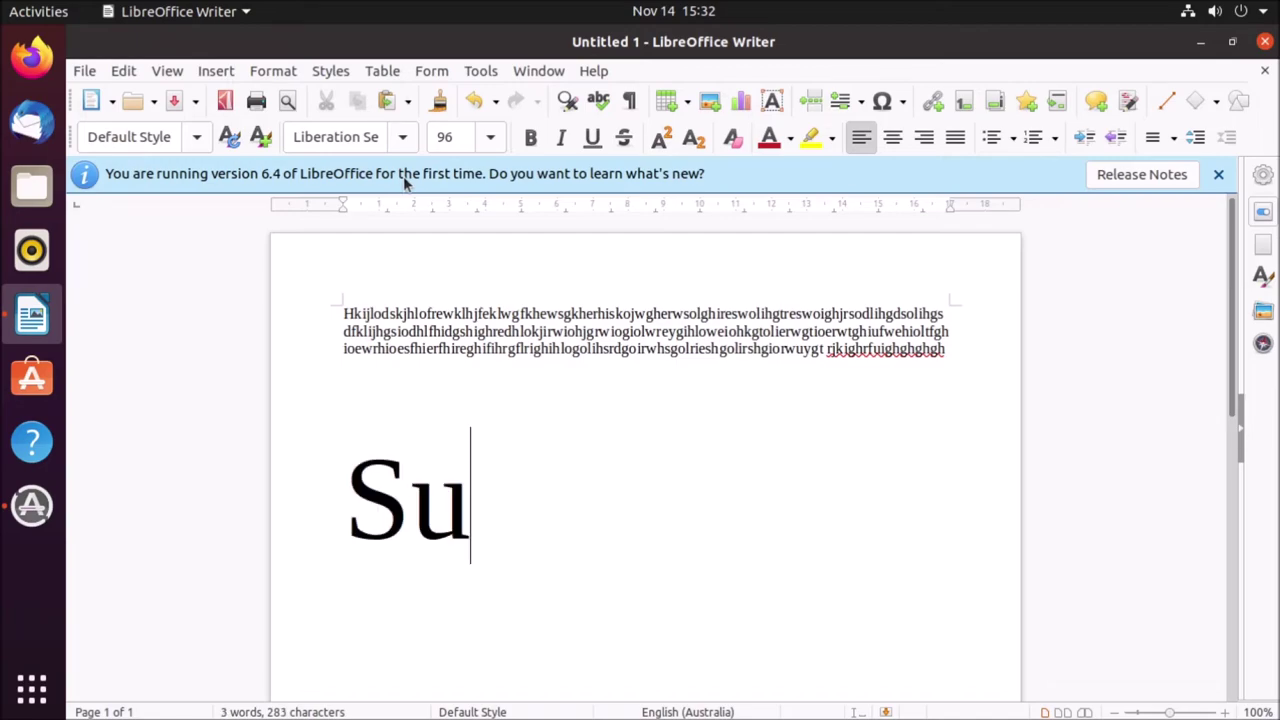
{"action": "type", "text": "bscribe"}
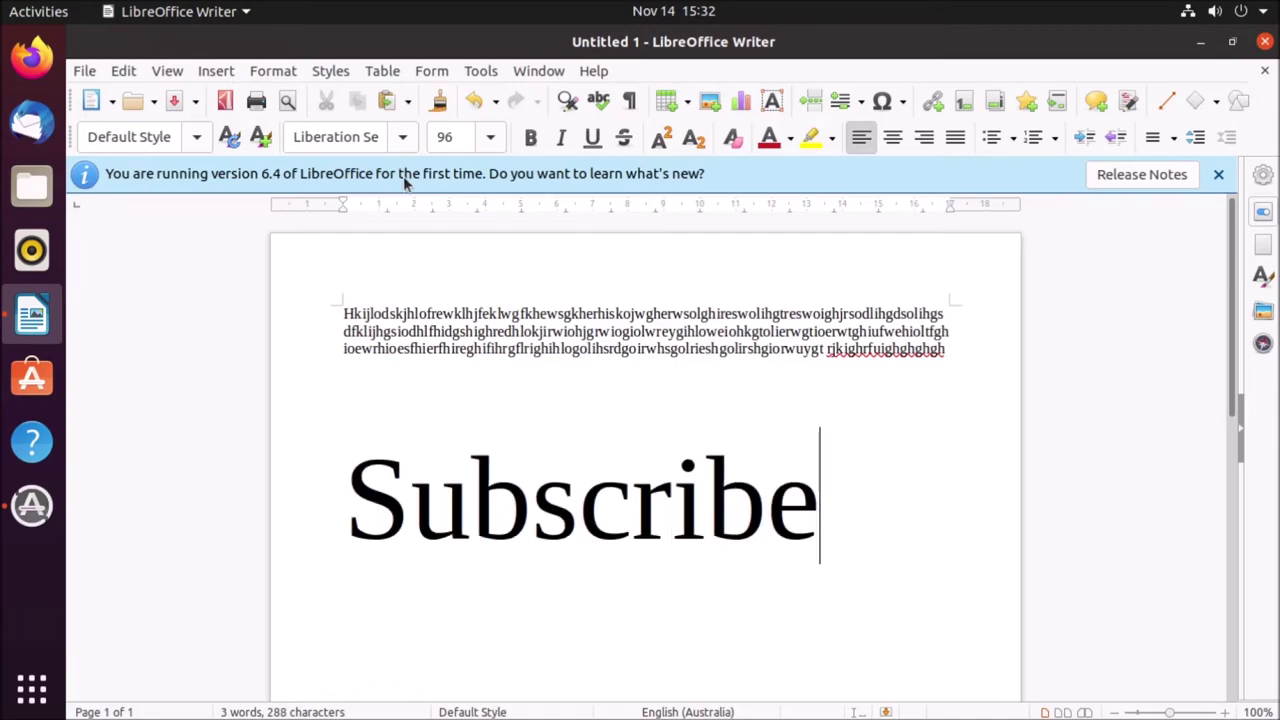
{"action": "key", "text": "ctrl+a"}
{"action": "left_click", "coordinate": [800, 500]}
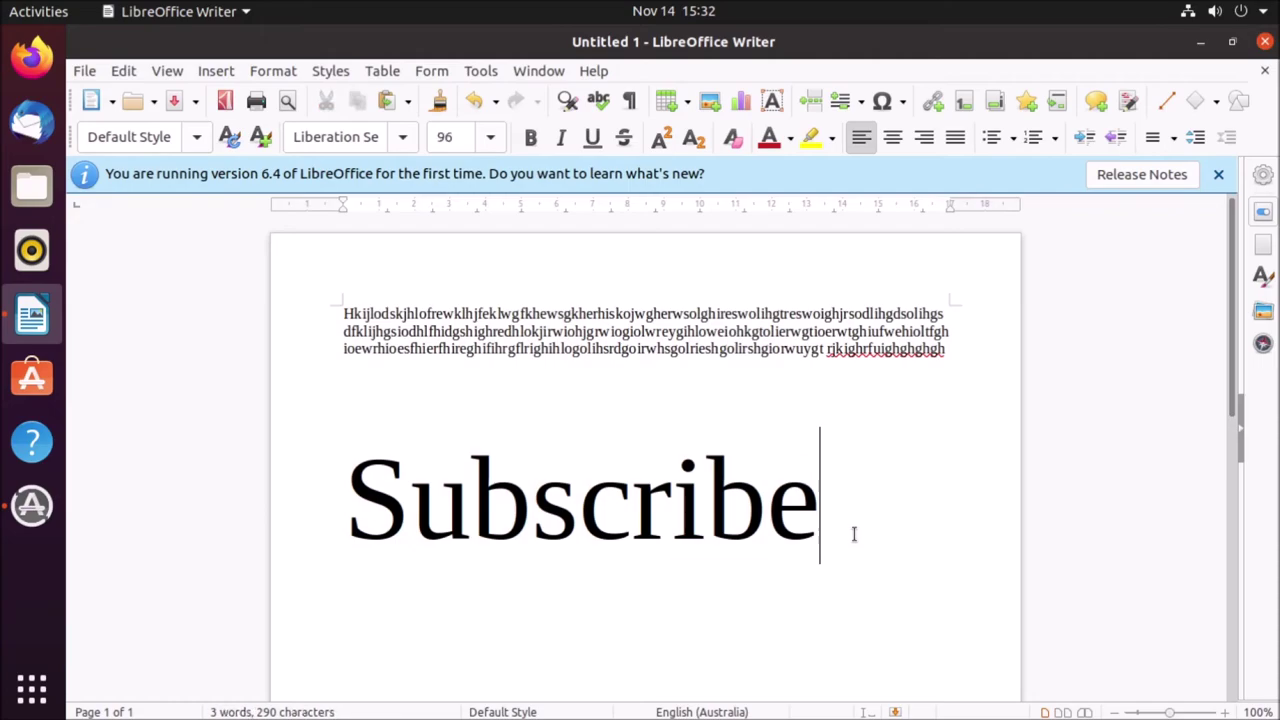
{"action": "left_click_drag", "start_coordinate": [851, 531], "coordinate": [212, 474]}
- Set Subscribe in Ubuntu Condensed, then close the document to bring up the save prompt
{"action": "left_click", "coordinate": [402, 137]}
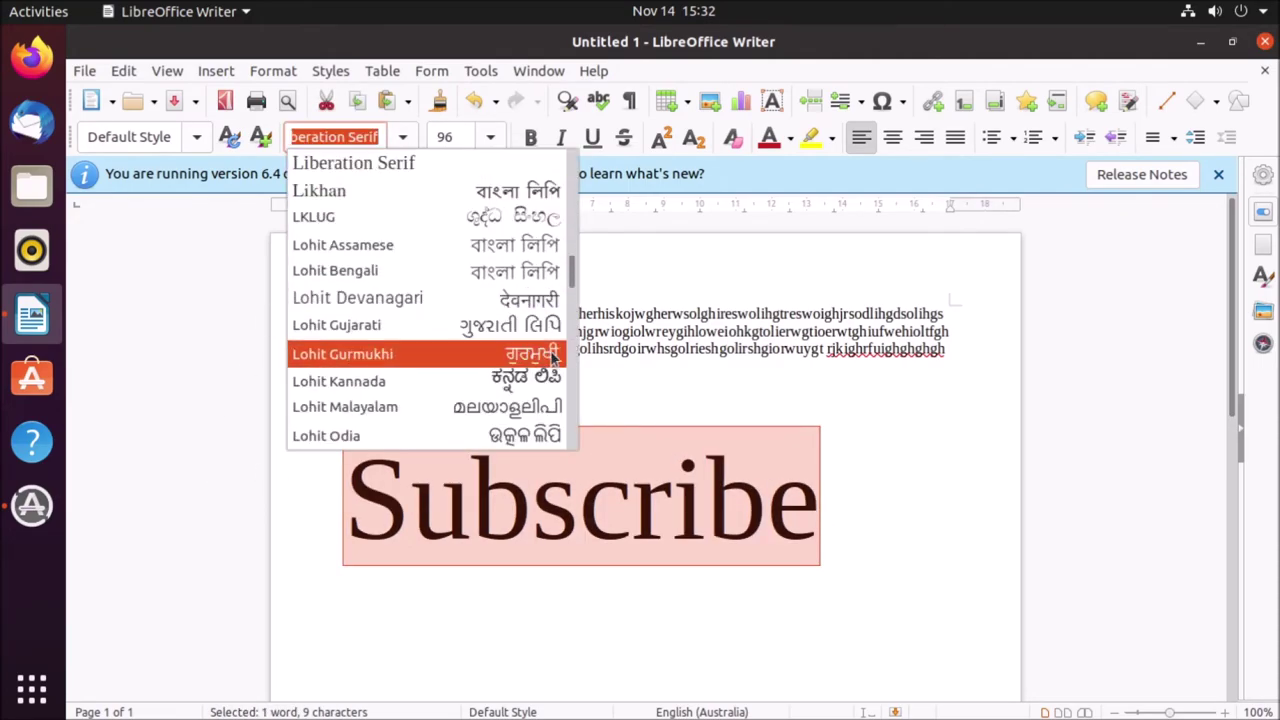
{"action": "left_click_drag", "start_coordinate": [578, 272], "coordinate": [556, 450]}
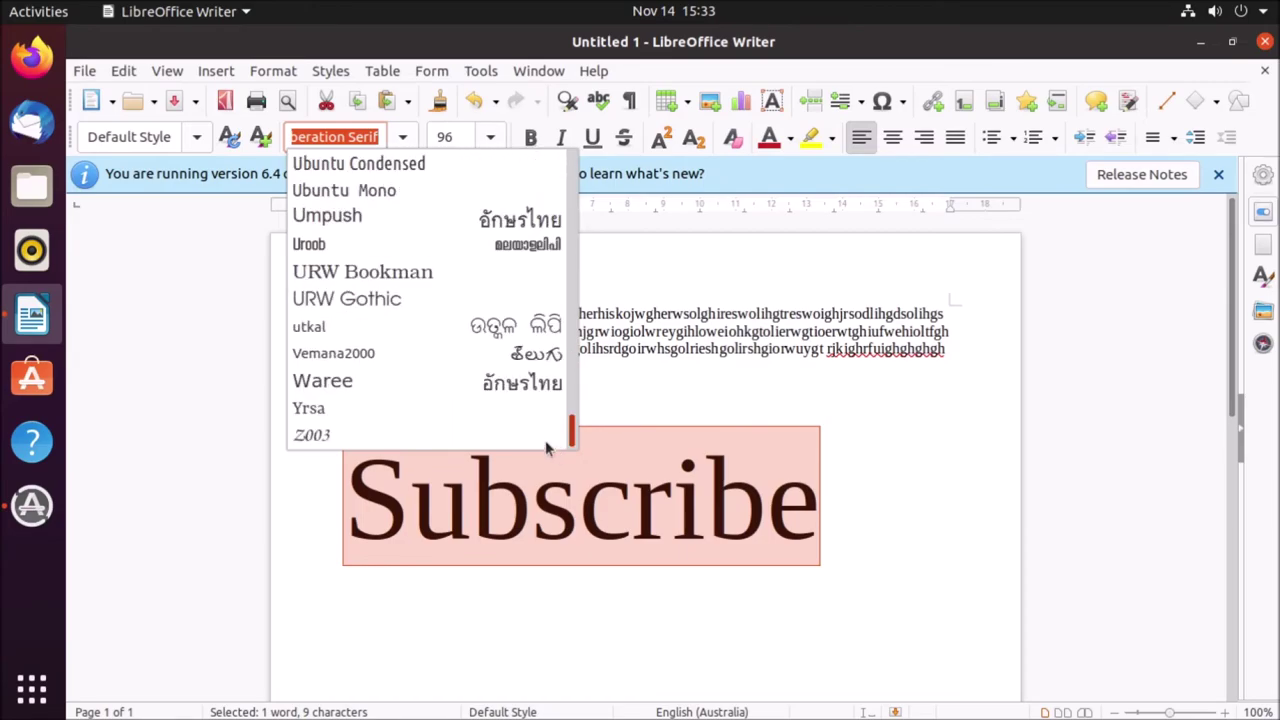
{"action": "left_click", "coordinate": [384, 170]}
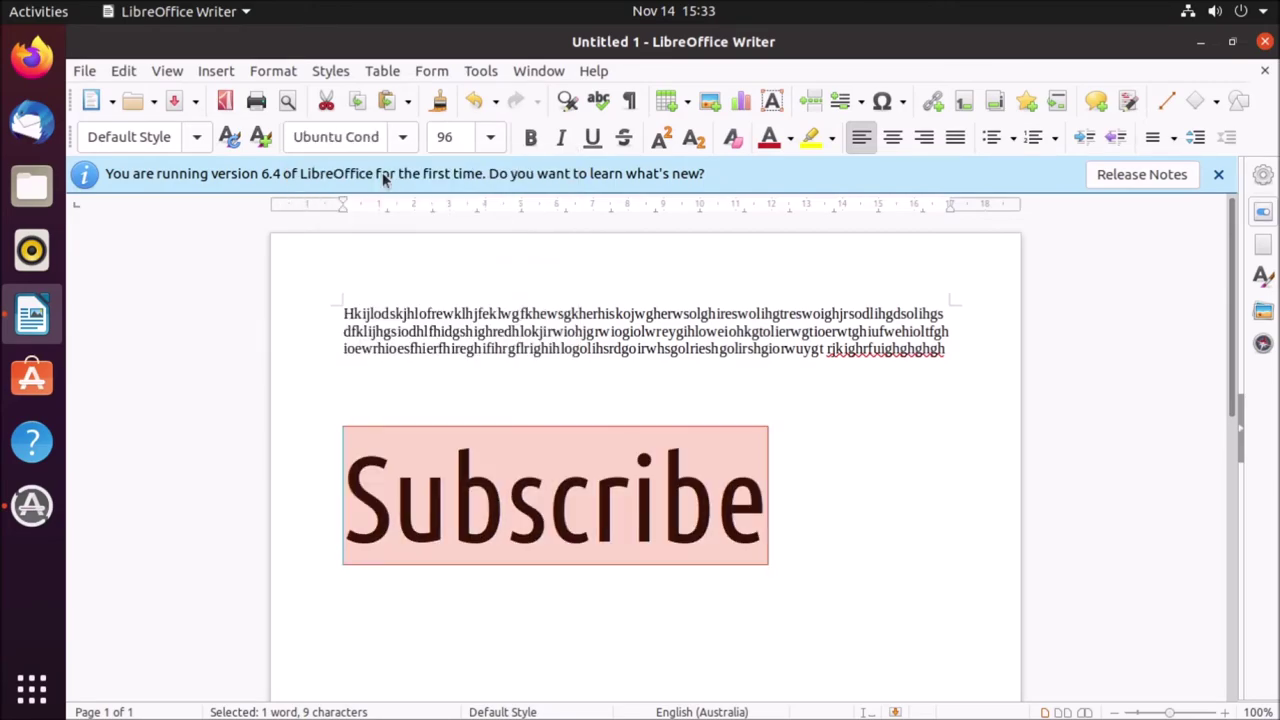
{"action": "left_click", "coordinate": [763, 518]}
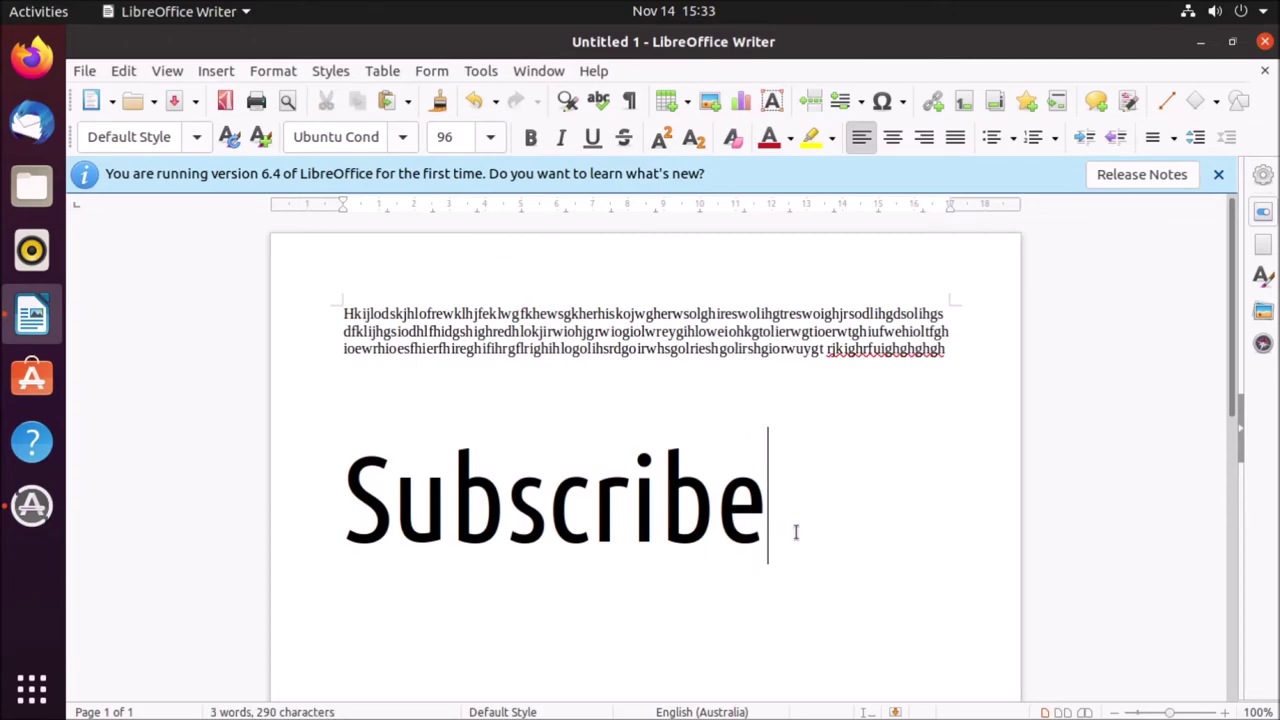
{"action": "left_click", "coordinate": [274, 508], "text": "shift"}
{"action": "left_click", "coordinate": [500, 470]}
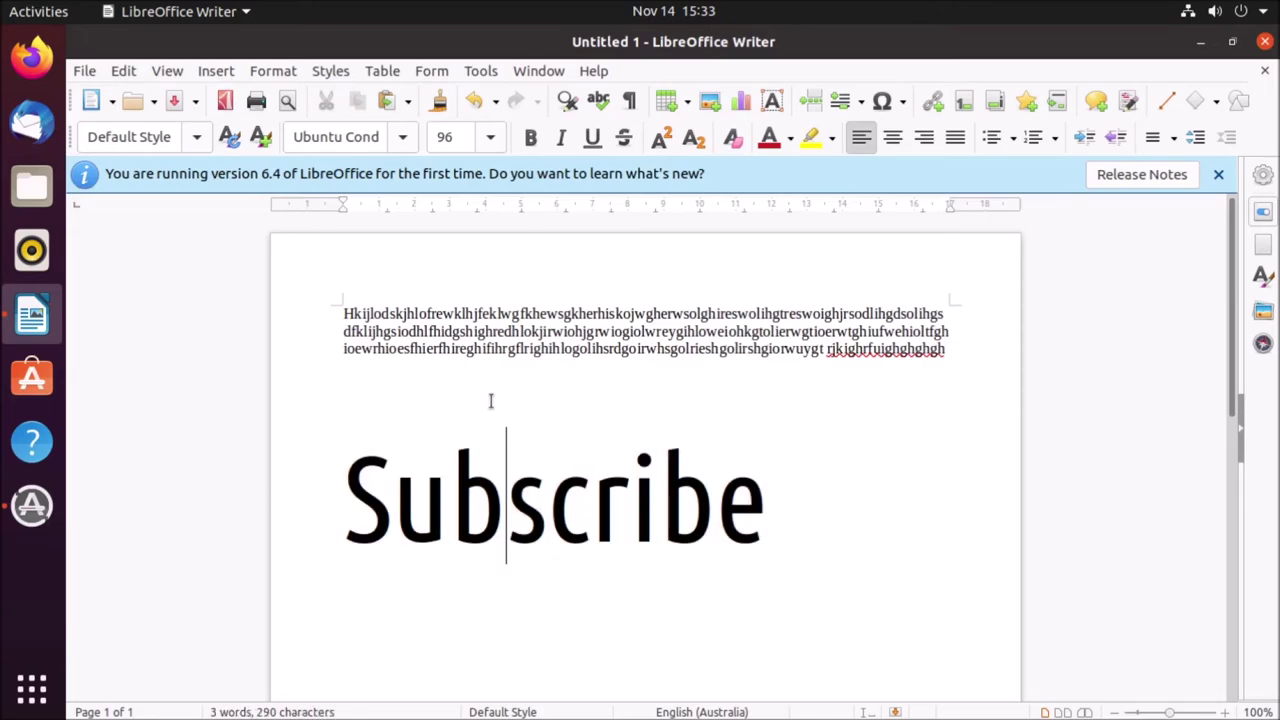
{"action": "left_click", "coordinate": [1265, 41]}
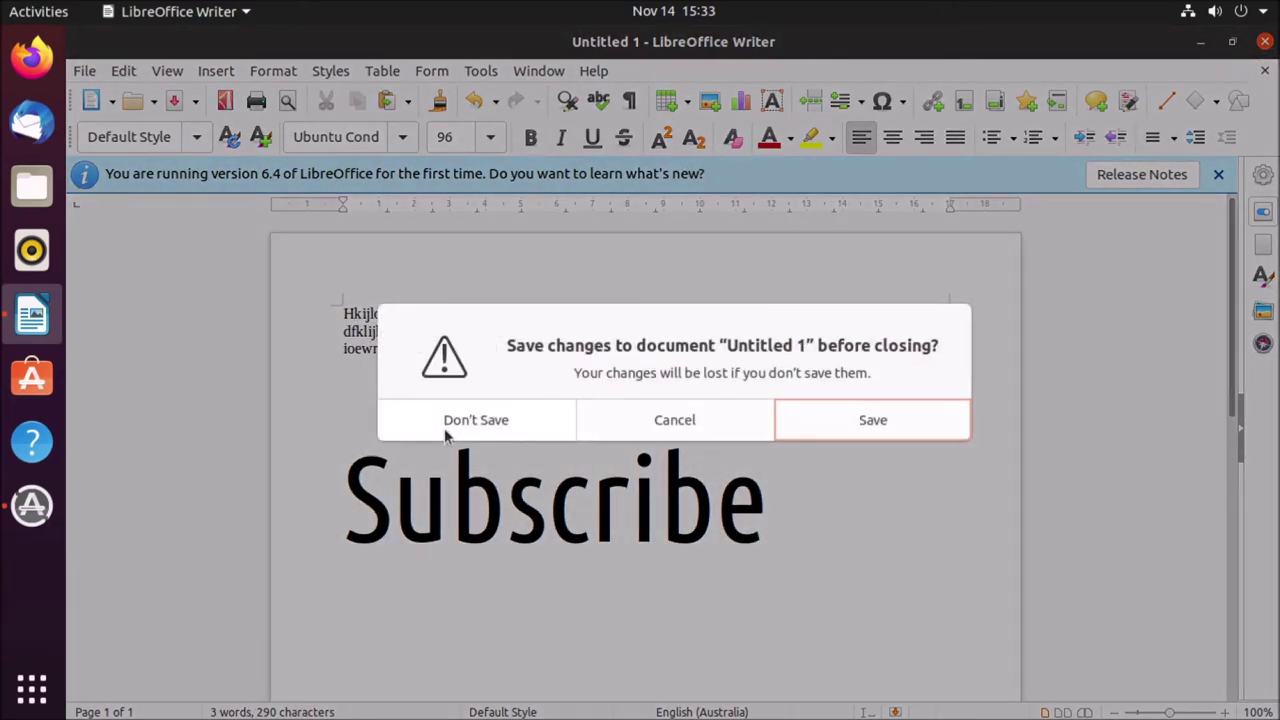
- Choose to save, start the file name, and open the Desktop's help folder as destination
{"action": "left_click", "coordinate": [926, 420]}
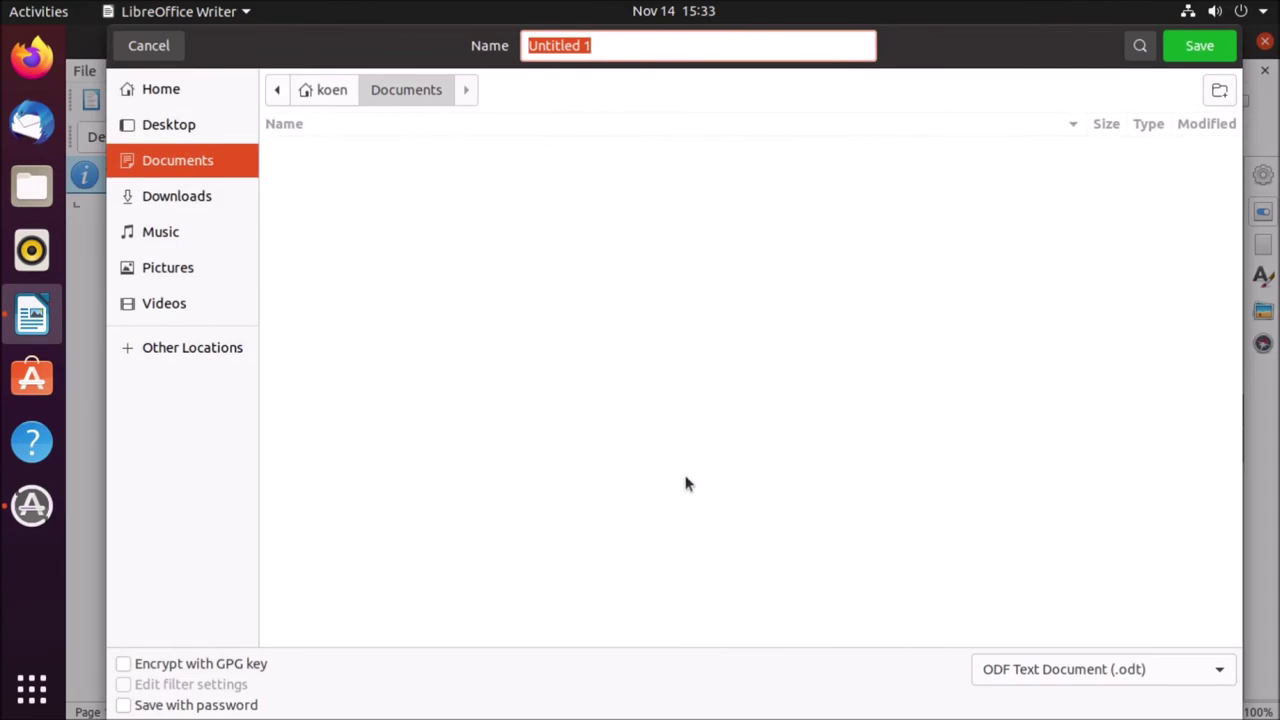
{"action": "type", "text": "help i am a huge disaster"}
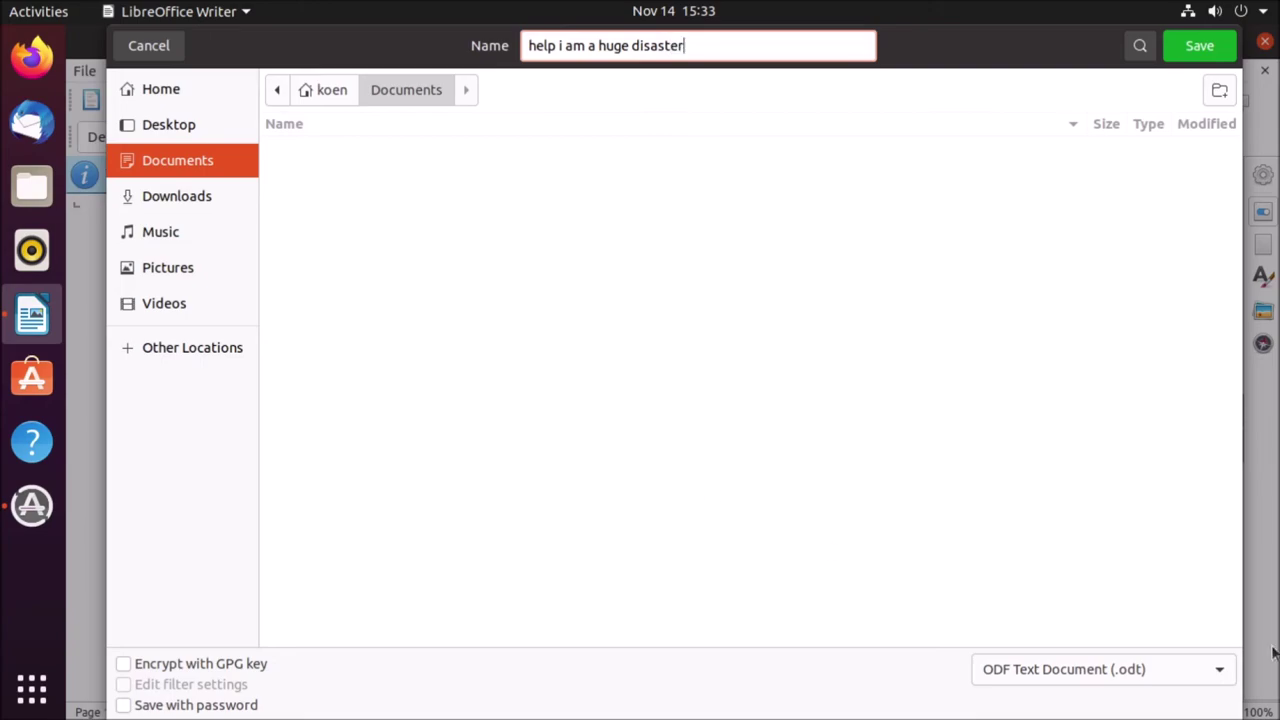
{"action": "left_click", "coordinate": [168, 124]}
{"action": "left_click", "coordinate": [295, 147]}
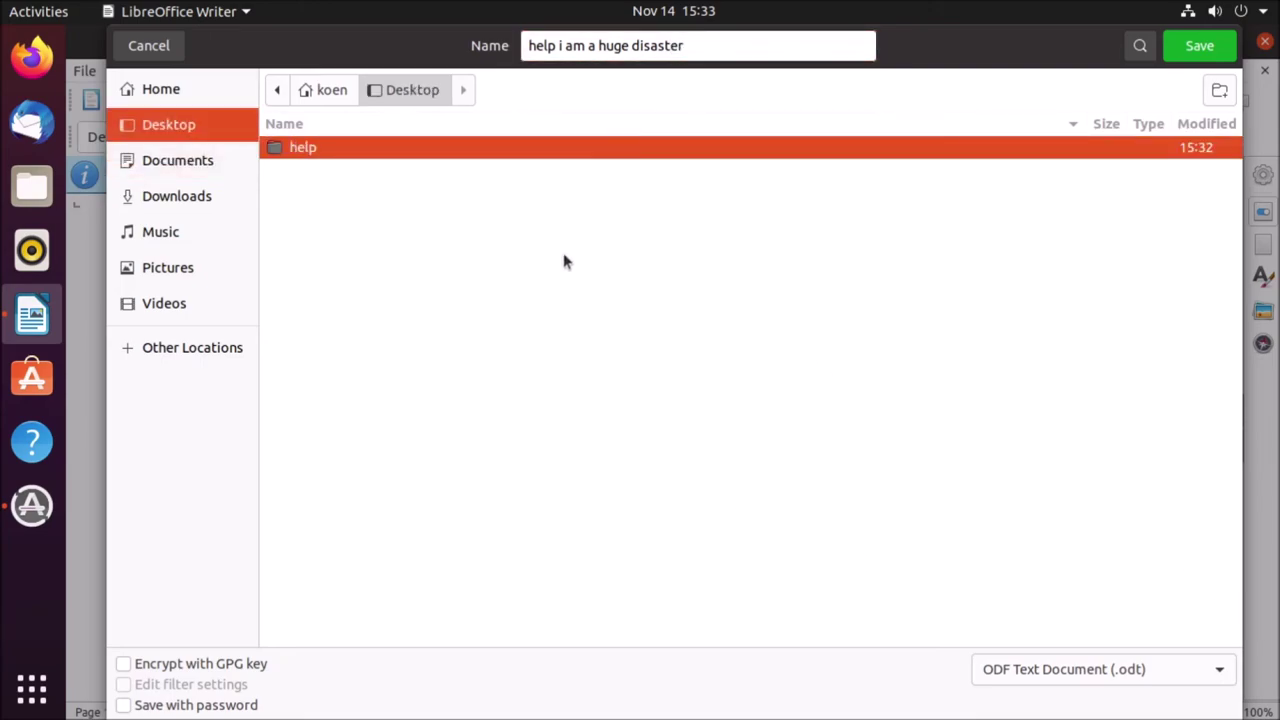
{"action": "double_click", "coordinate": [764, 151]}
- Set the file type to Word 2007–365 (.docx), tick Save with password, and save
{"action": "left_click", "coordinate": [1177, 671]}
{"action": "scroll", "coordinate": [1120, 685], "scroll_direction": "down", "scroll_amount": 1}
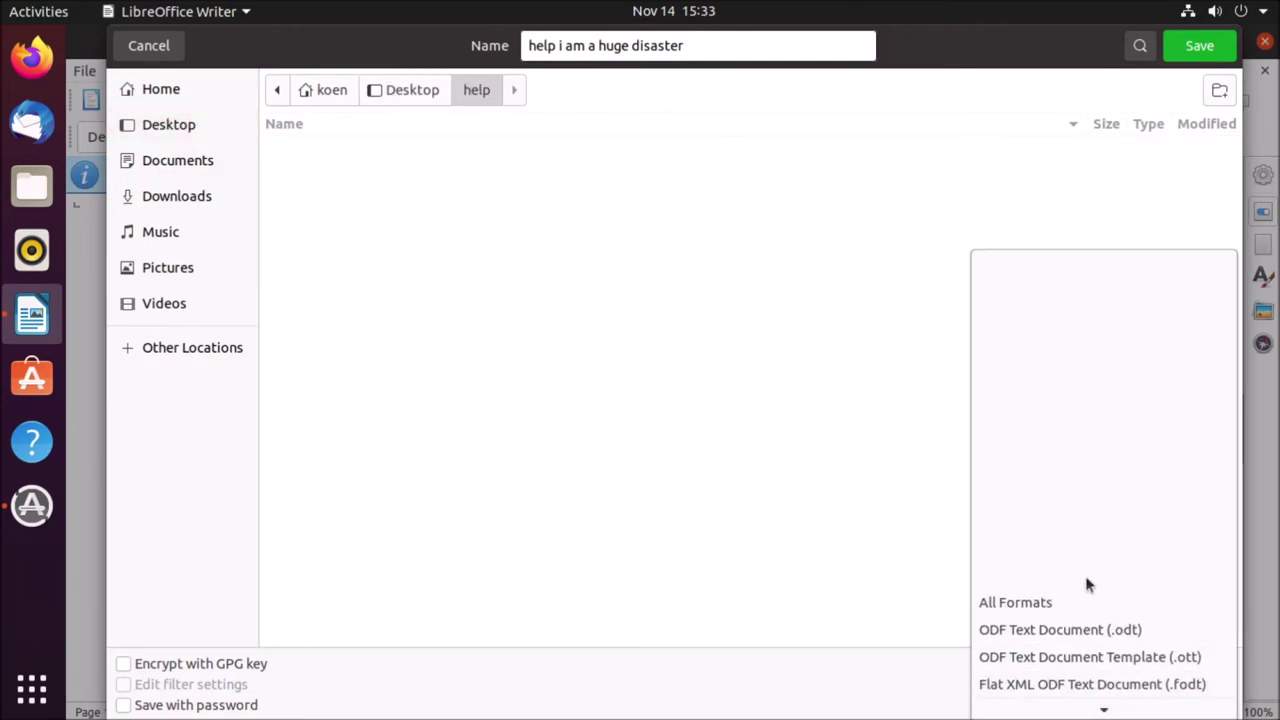
{"action": "scroll", "coordinate": [1050, 610], "scroll_direction": "down", "scroll_amount": 1}
{"action": "scroll", "coordinate": [1180, 660], "scroll_direction": "down", "scroll_amount": 5}
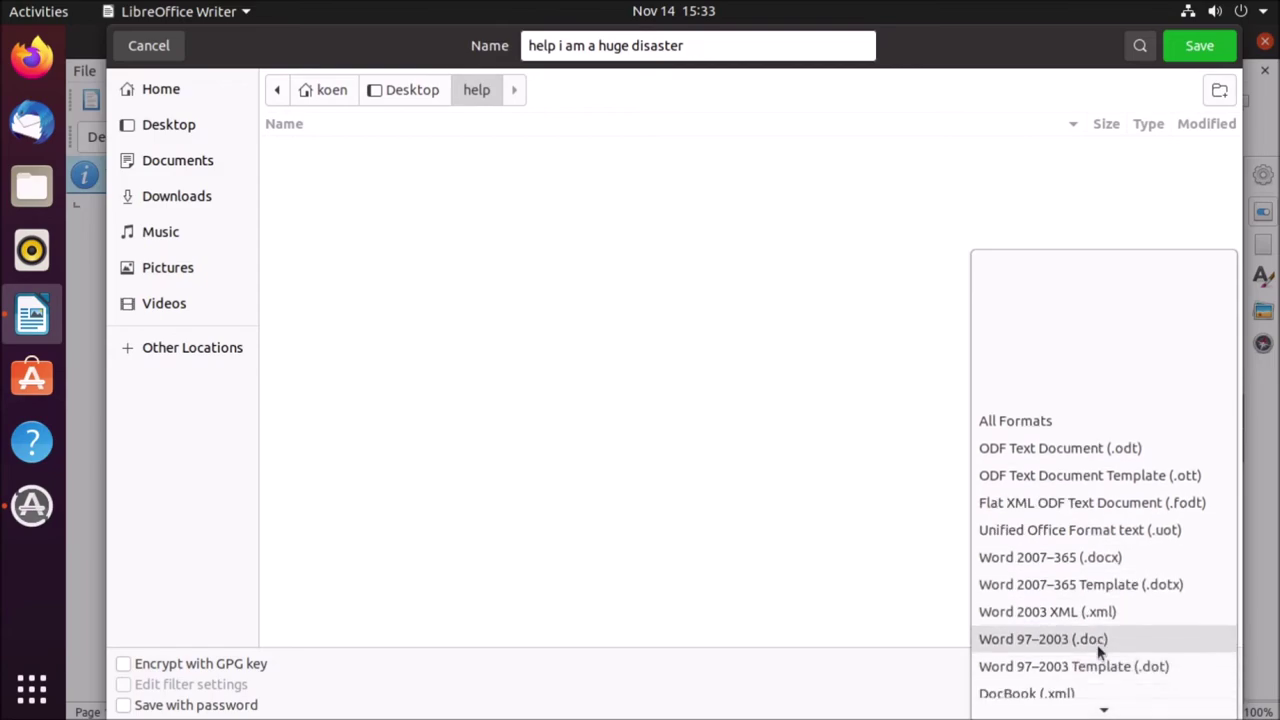
{"action": "scroll", "coordinate": [1090, 680], "scroll_direction": "down", "scroll_amount": 1}
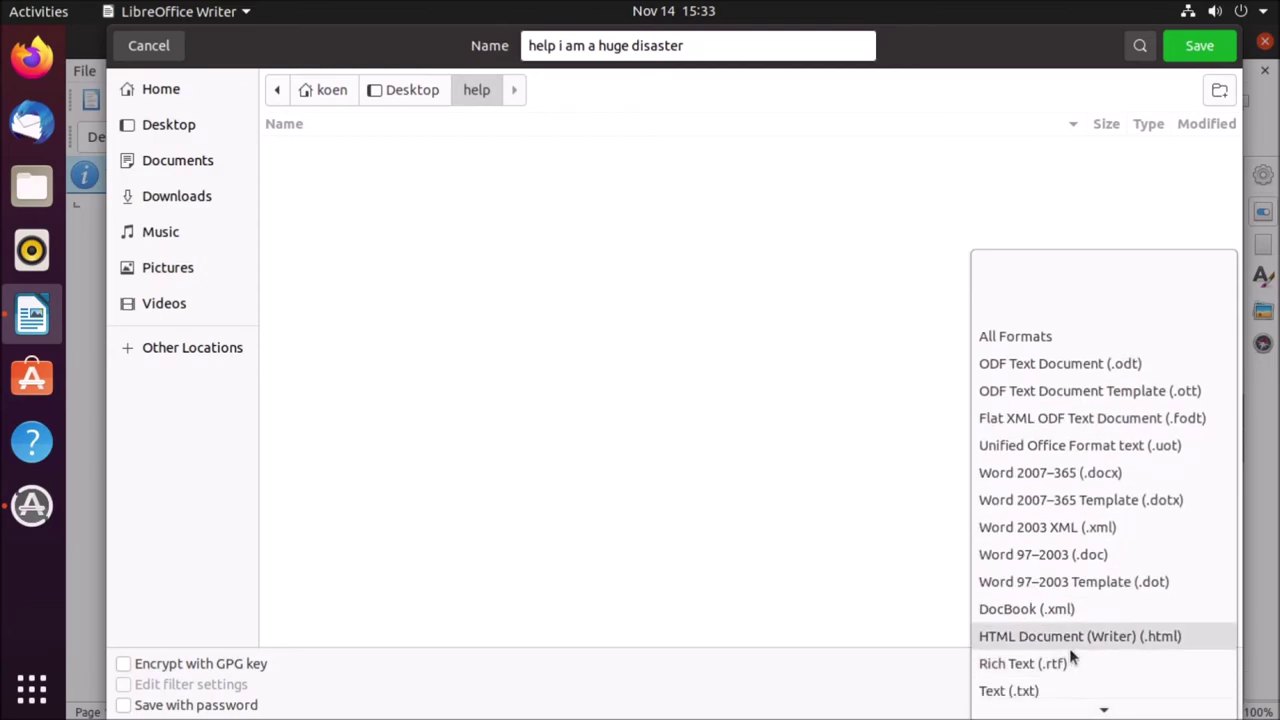
{"action": "scroll", "coordinate": [1070, 653], "scroll_direction": "down", "scroll_amount": 2}
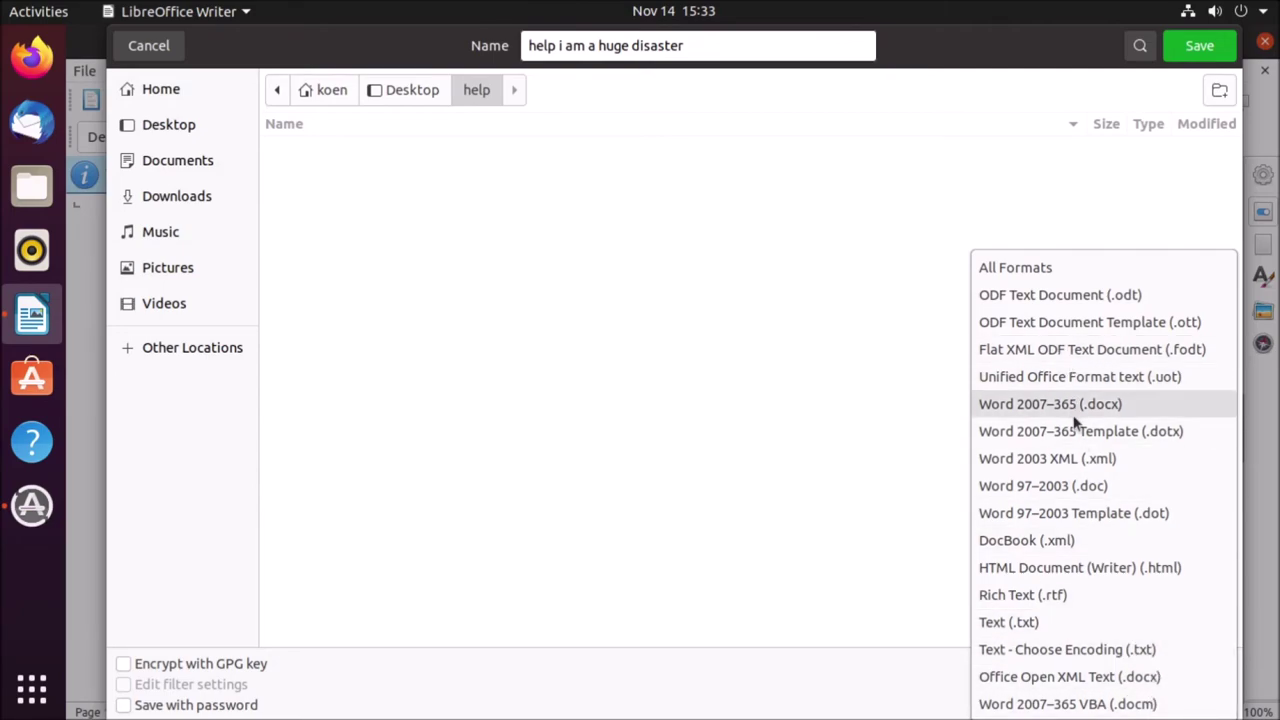
{"action": "left_click", "coordinate": [1140, 403]}
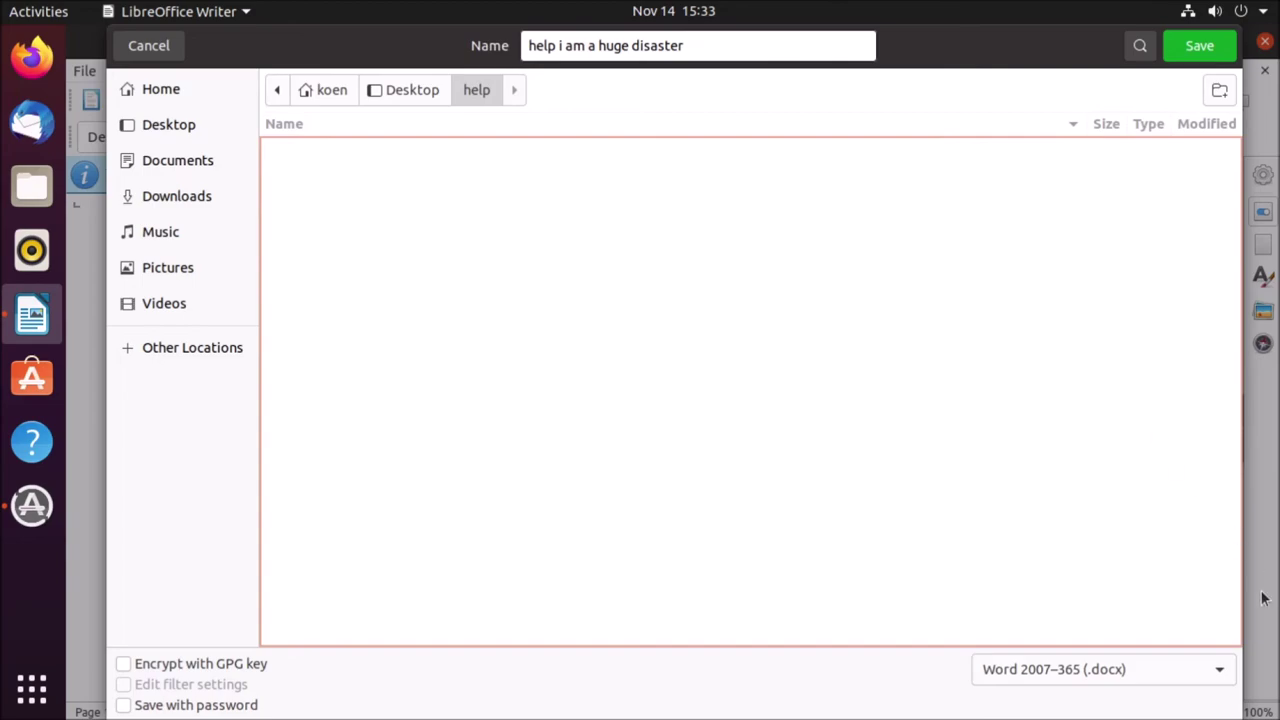
{"action": "left_click", "coordinate": [185, 706]}
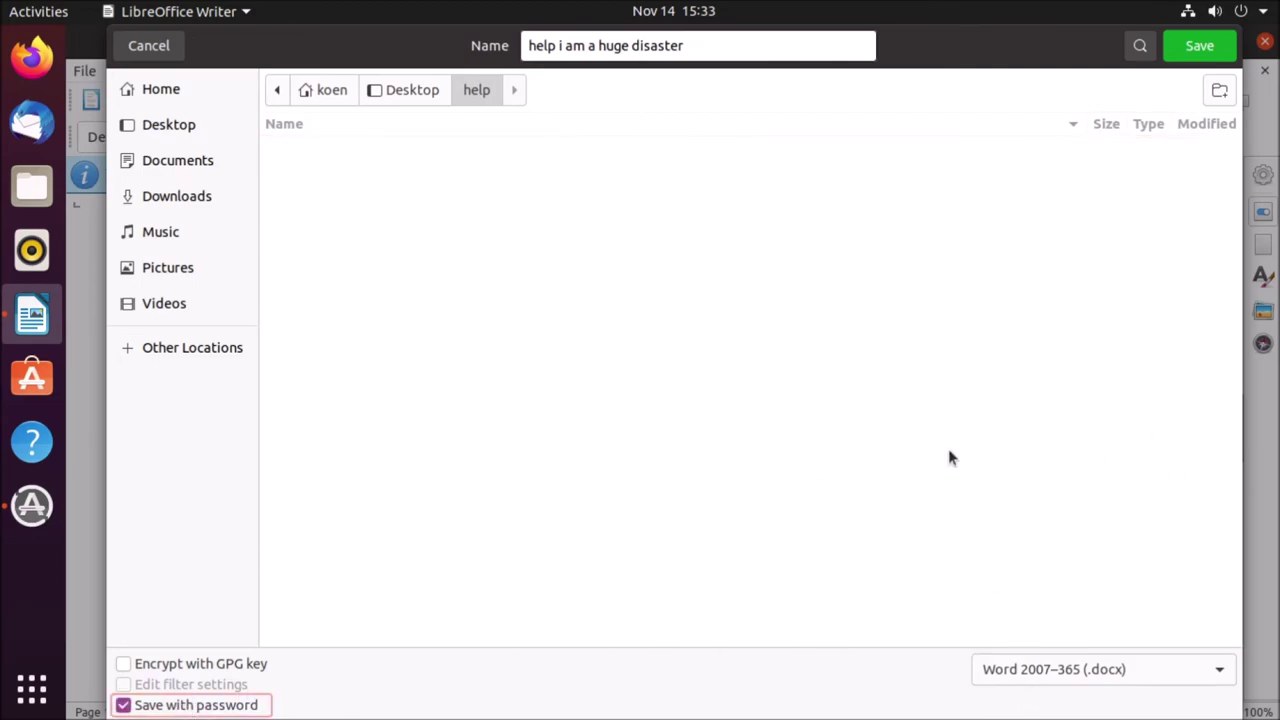
{"action": "left_click", "coordinate": [1178, 48]}
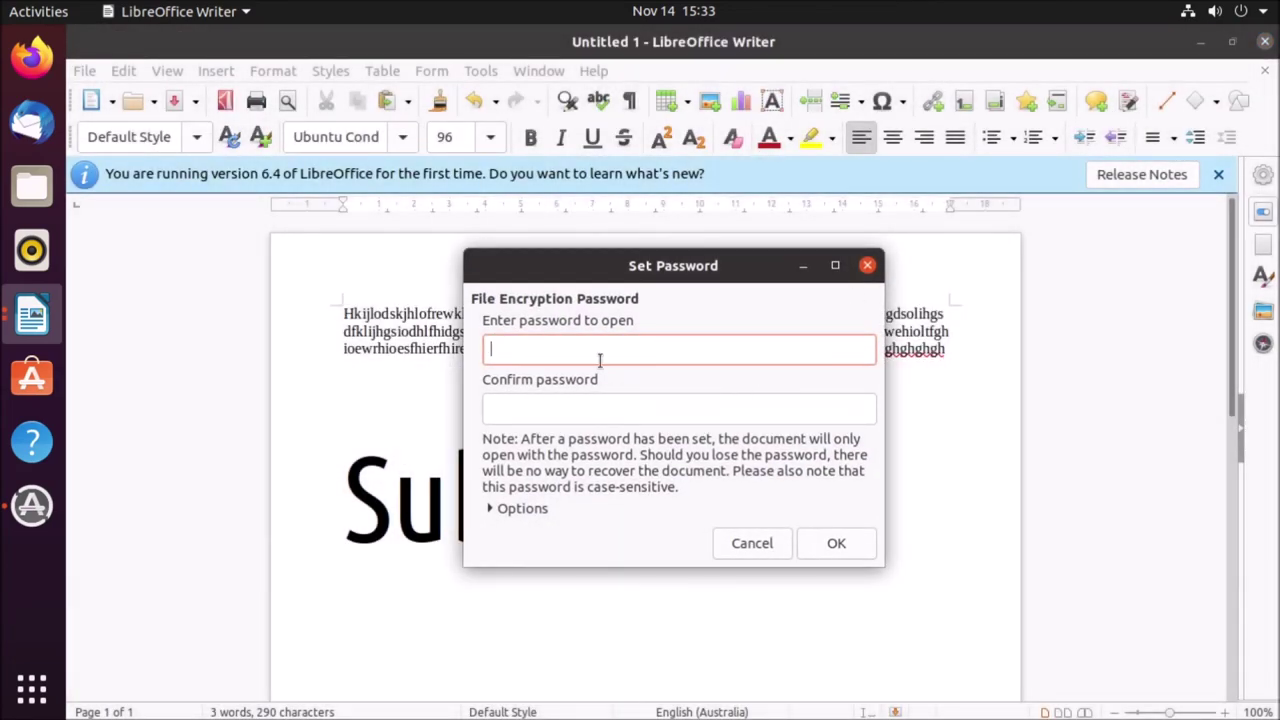
- Enter and confirm a file encryption password for the document
{"action": "type", "text": "12"}
{"action": "key", "text": "BackSpace"}
{"action": "key", "text": "BackSpace"}
{"action": "key", "text": "BackSpace"}
{"action": "key", "text": "BackSpace"}
{"action": "key", "text": "BackSpace"}
{"action": "type", "text": "789"}
{"action": "key", "text": "Tab"}
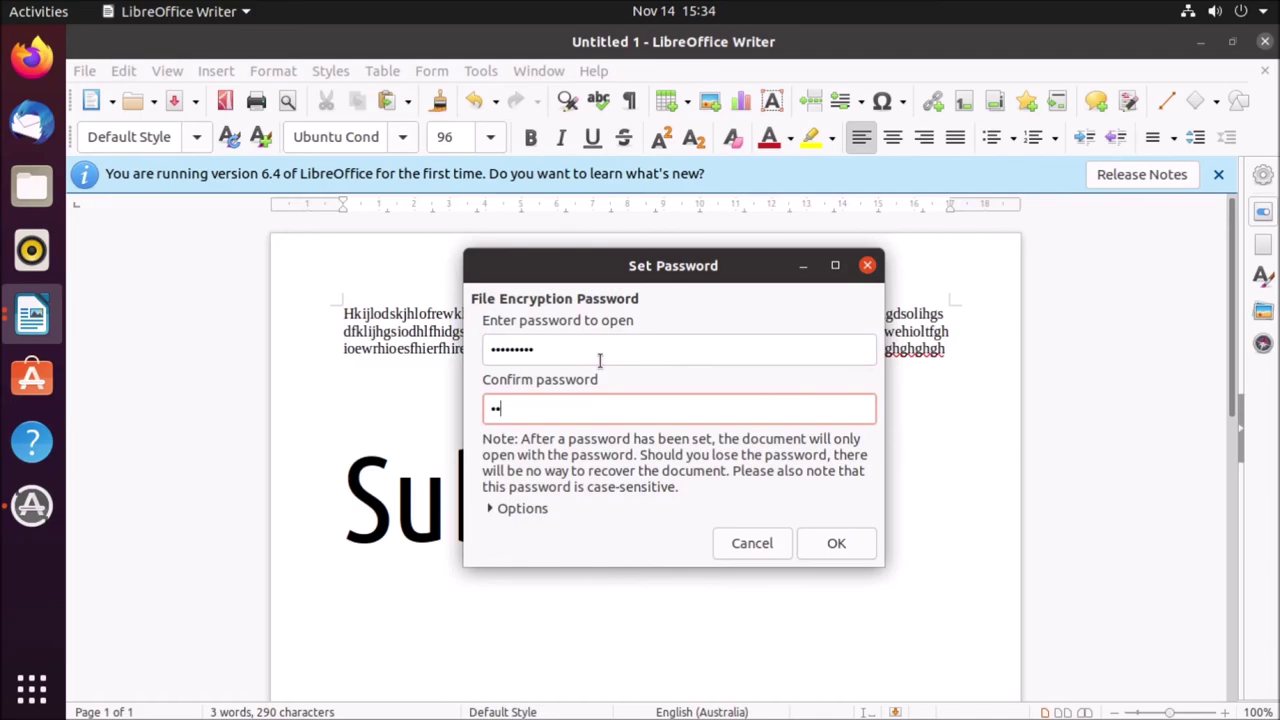
{"action": "type", "text": "123456789"}
{"action": "left_click", "coordinate": [838, 542]}
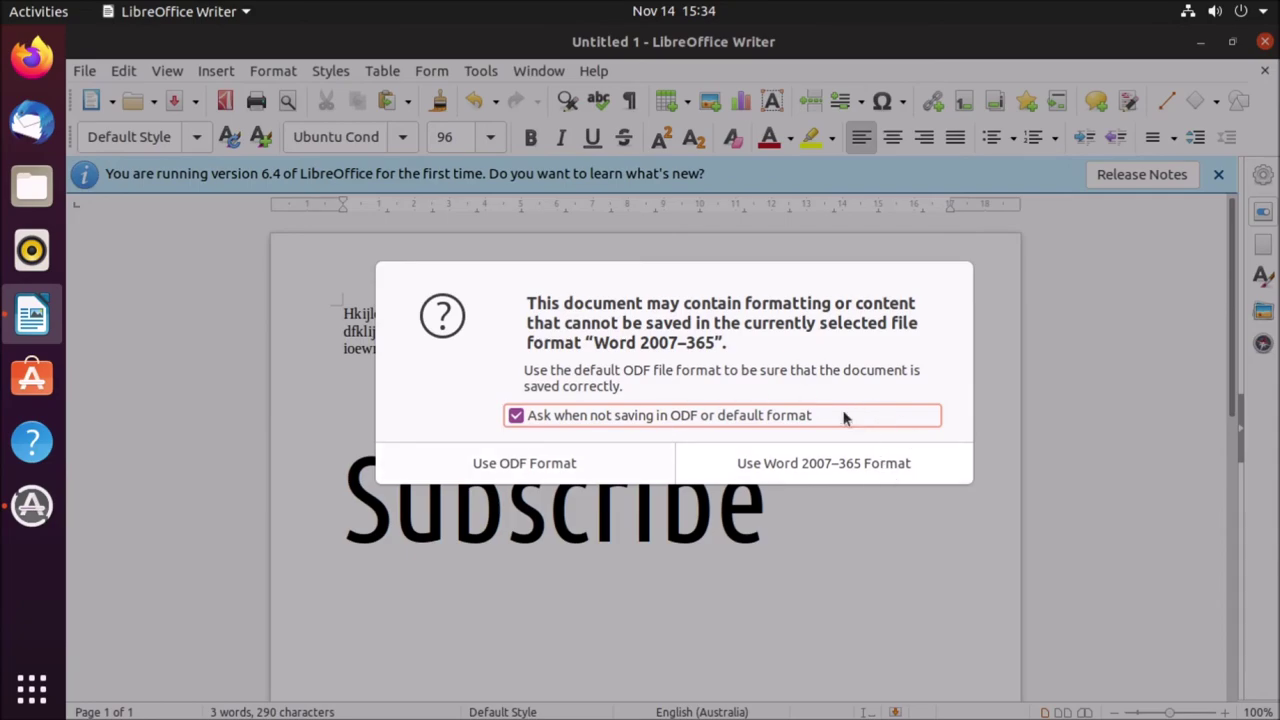
- Keep ODF format instead, re-enable Save with password, and save with the password confirmed
{"action": "left_click", "coordinate": [601, 474]}
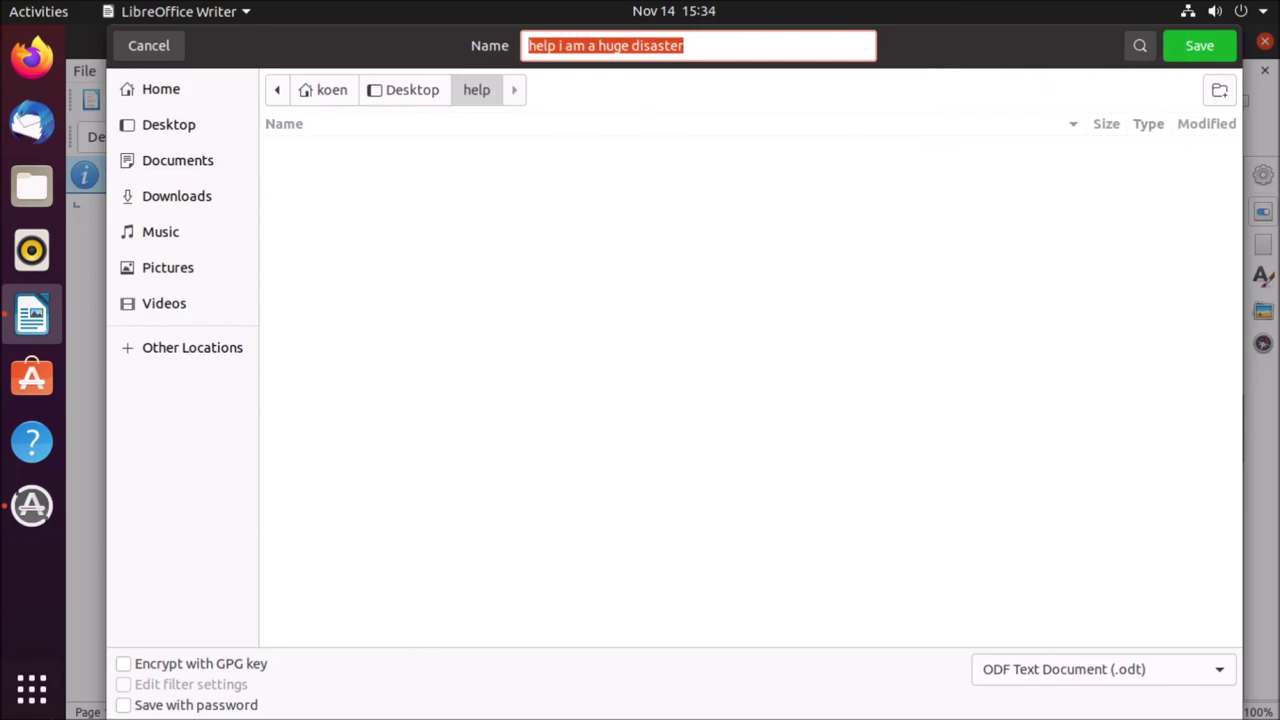
{"action": "left_click", "coordinate": [172, 704]}
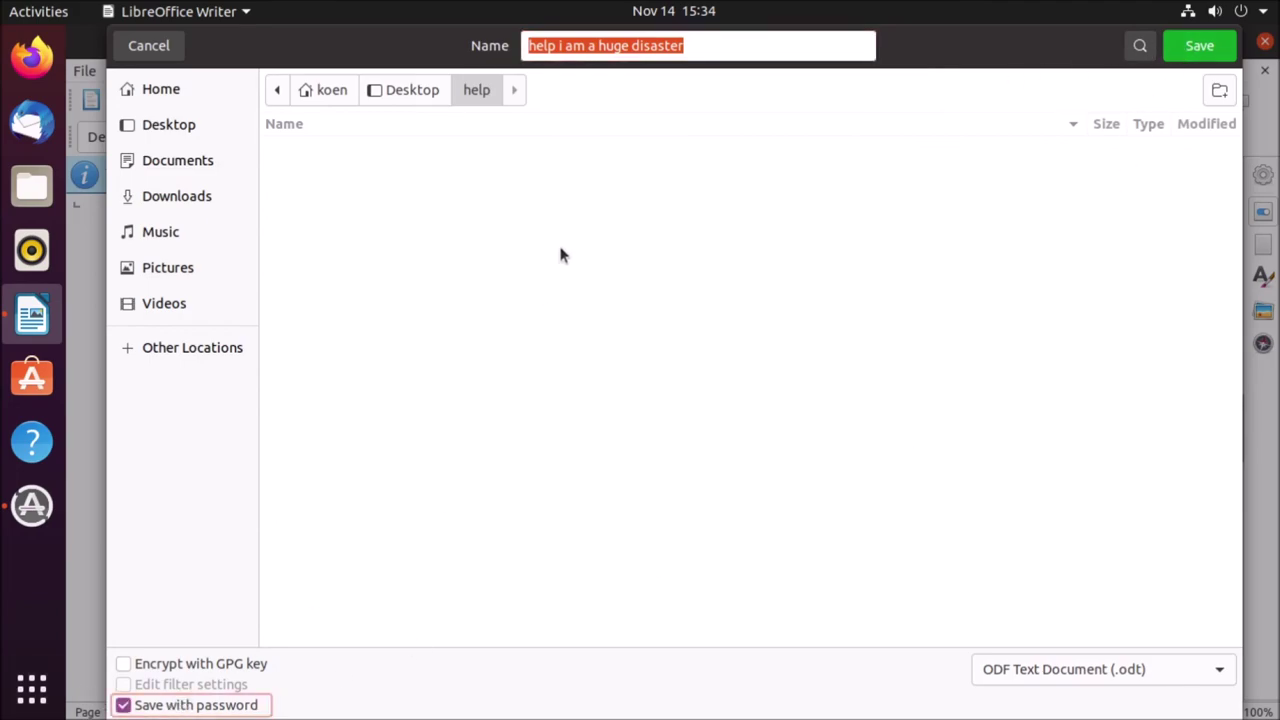
{"action": "left_click", "coordinate": [1196, 47]}
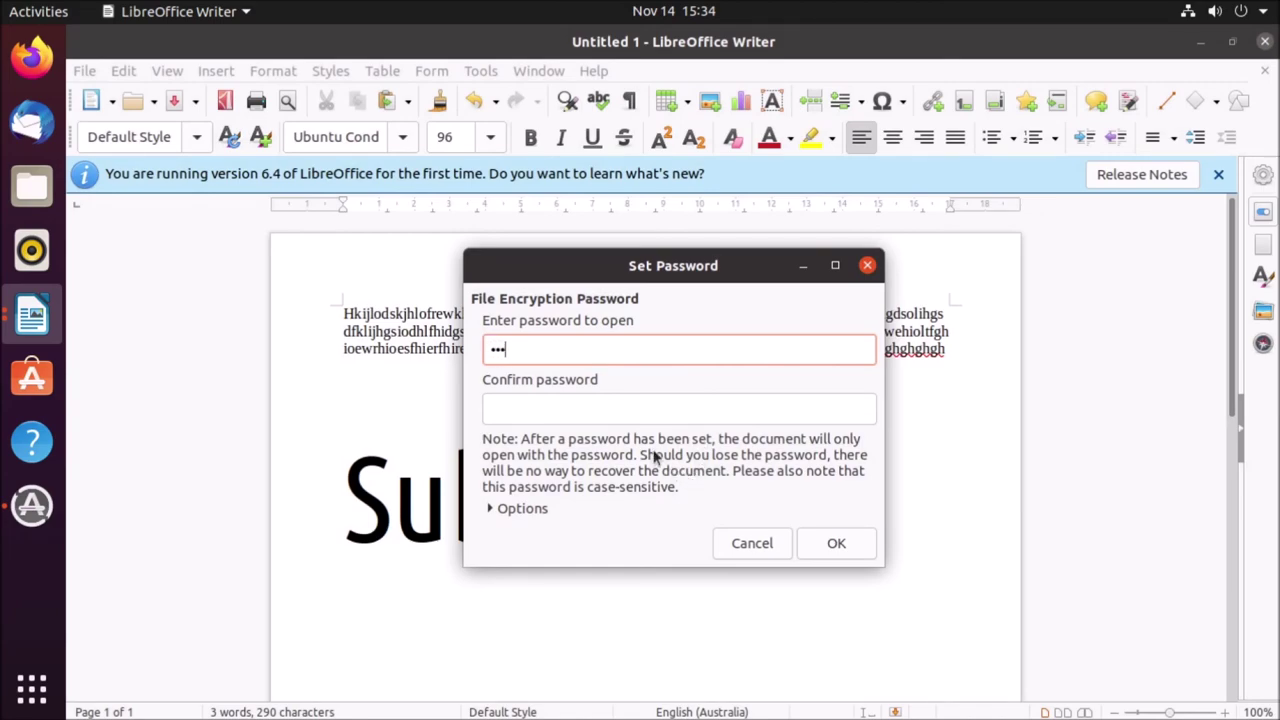
{"action": "type", "text": "••"}
{"action": "key", "text": "Tab"}
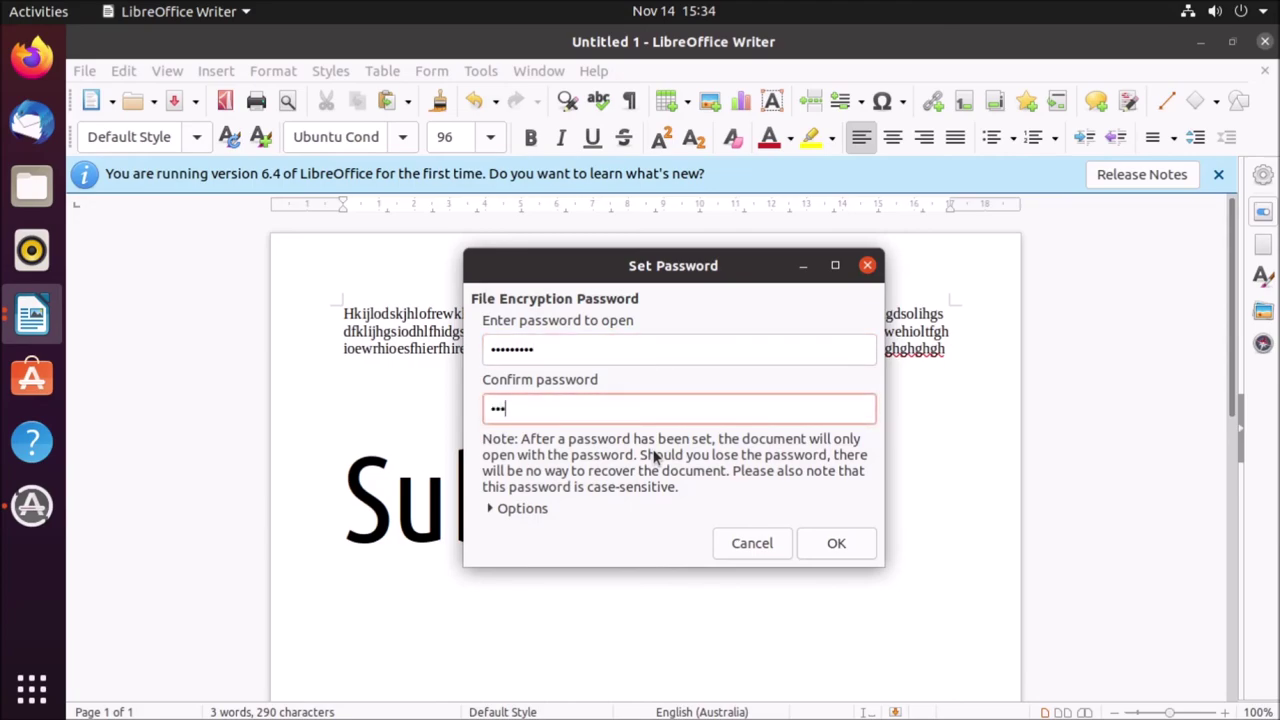
{"action": "type", "text": "••"}
{"action": "key", "text": "Return"}
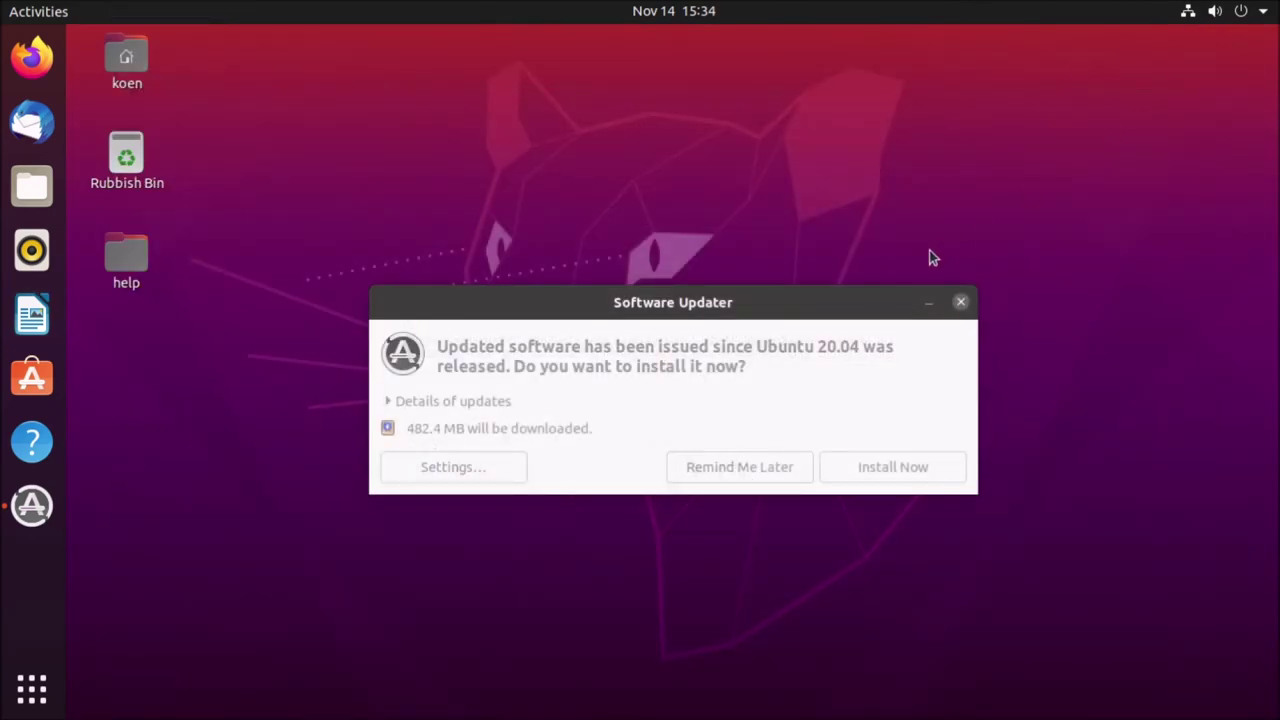
- Review the pending update details, close Software Updater without installing, and open the desktop help folder
{"action": "left_click", "coordinate": [766, 334]}
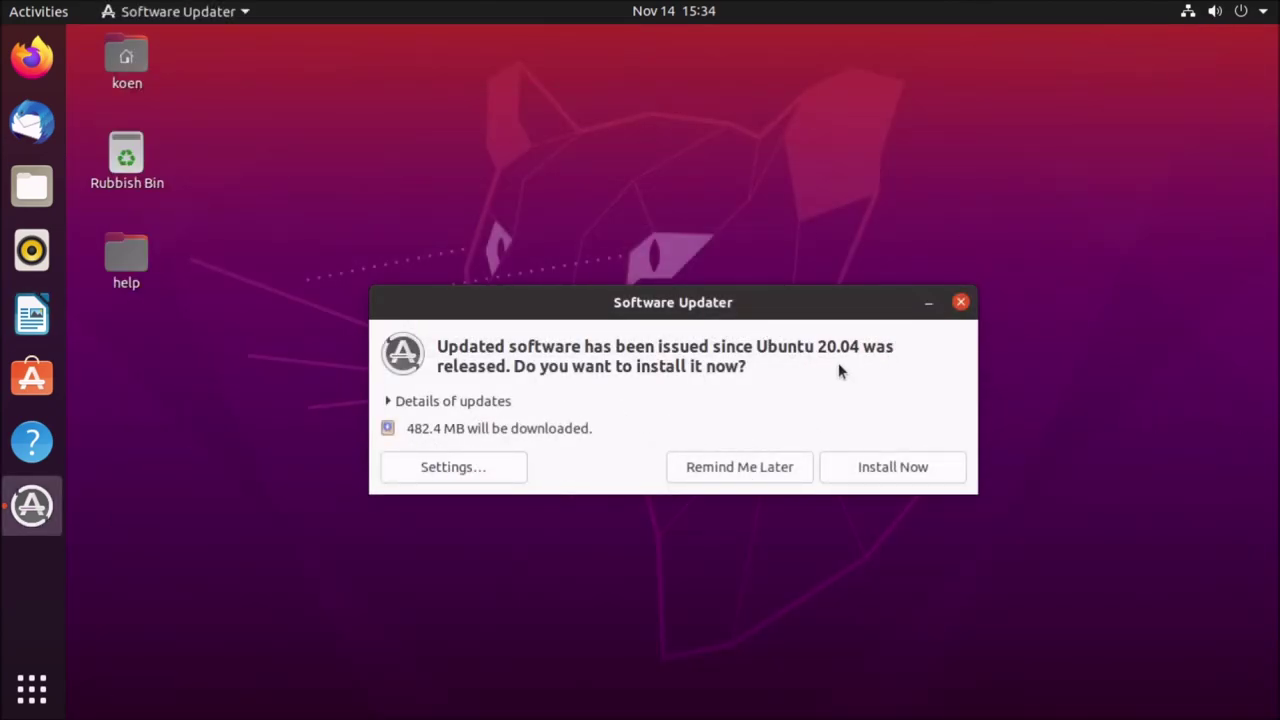
{"action": "left_click", "coordinate": [390, 404]}
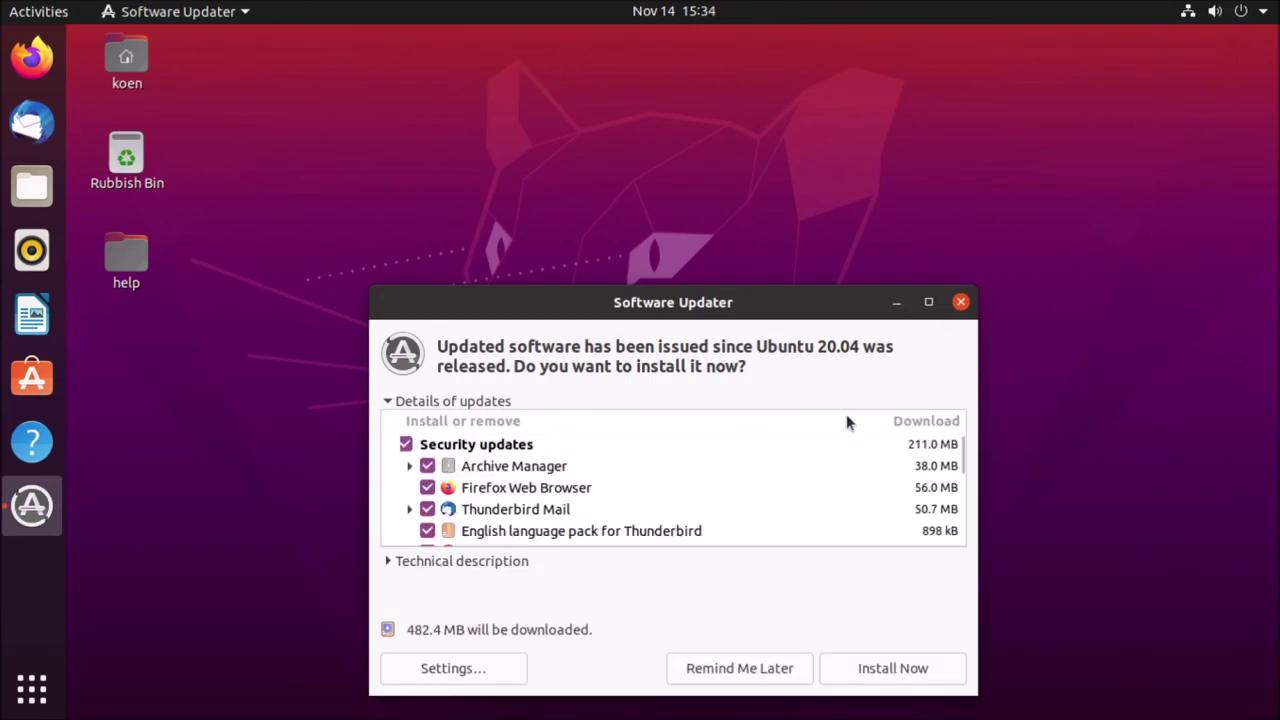
{"action": "left_click_drag", "start_coordinate": [960, 463], "coordinate": [960, 563]}
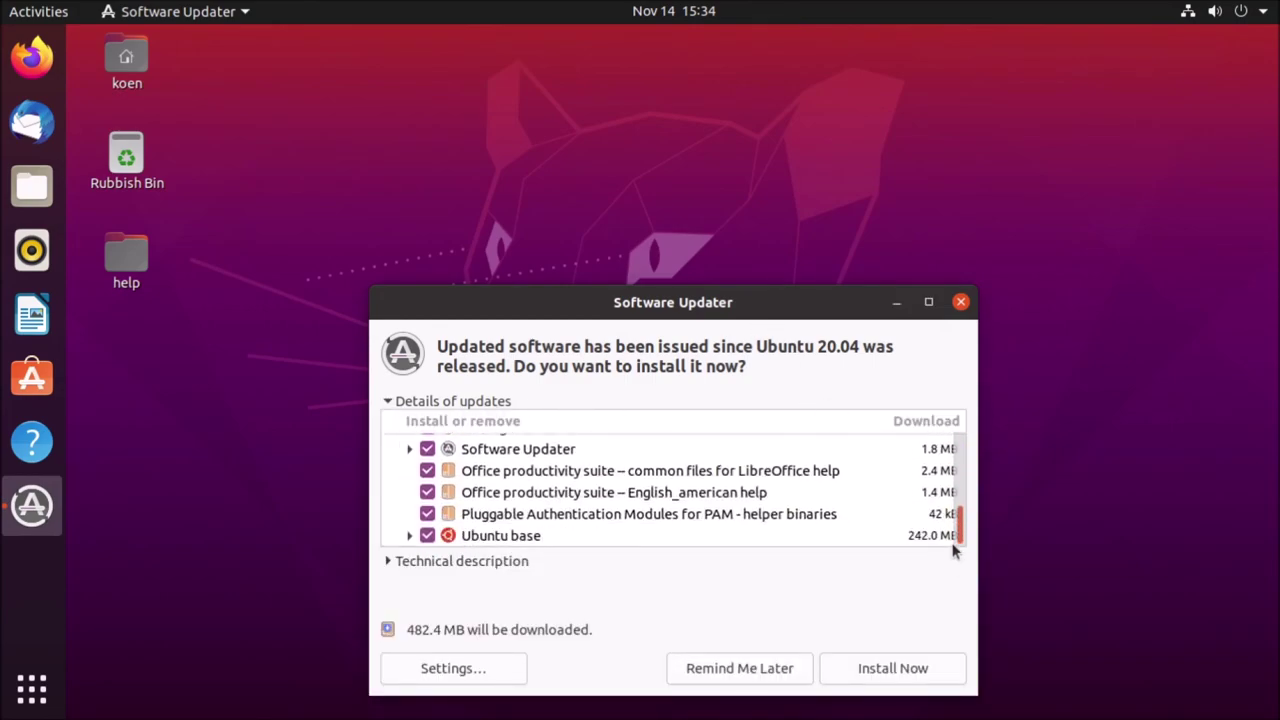
{"action": "left_click", "coordinate": [960, 302]}
{"action": "double_click", "coordinate": [155, 265]}
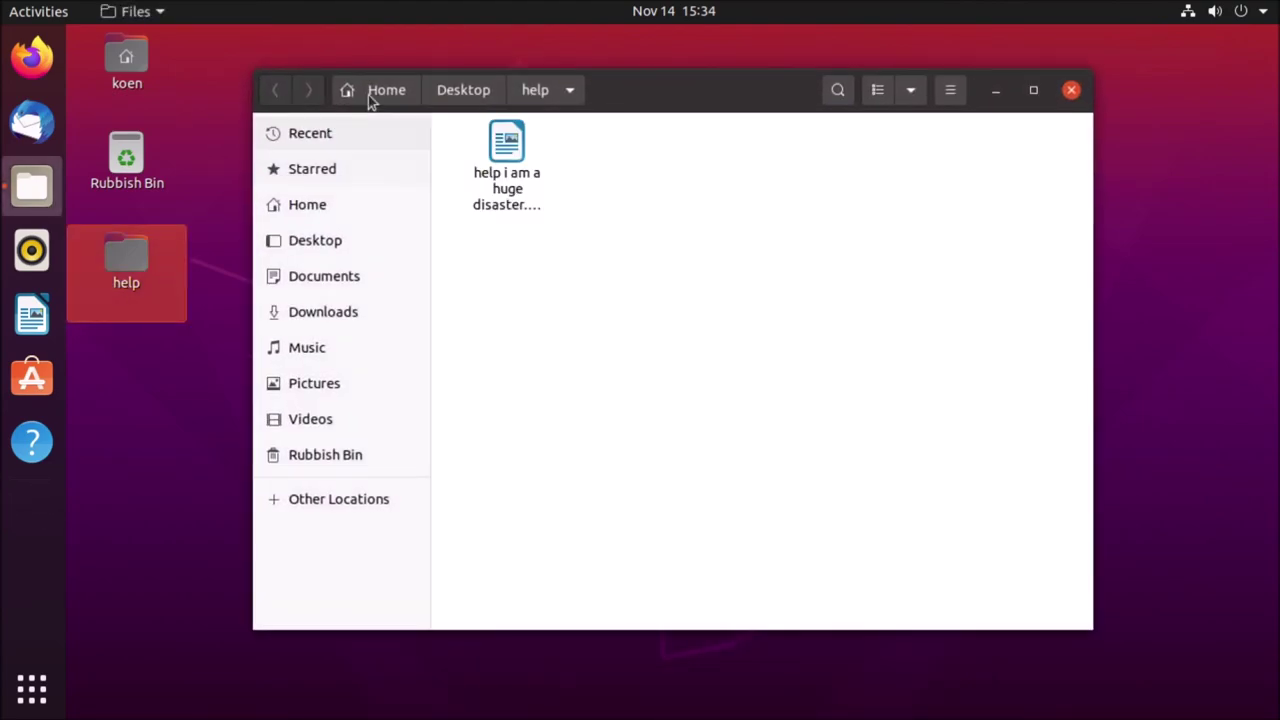
- Open 'help i am a huge disaster.odt' in Writer and unlock it with the document password
{"action": "left_click", "coordinate": [523, 207]}
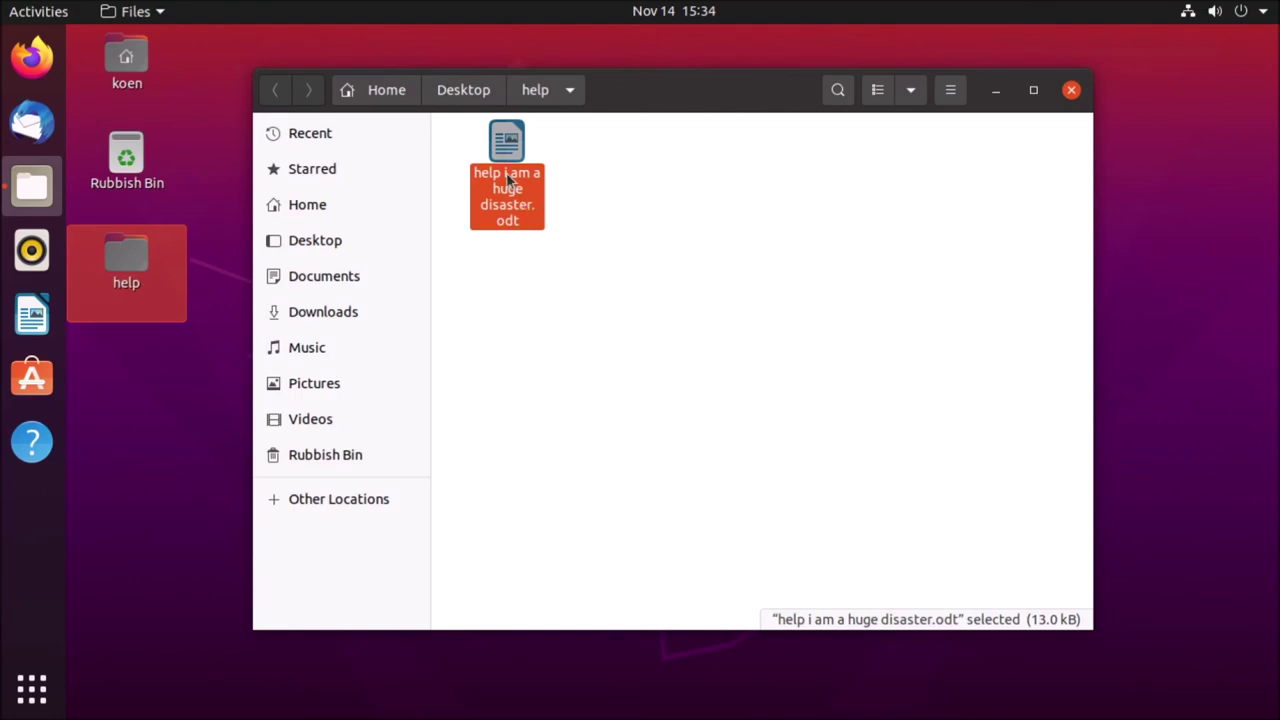
{"action": "double_click", "coordinate": [508, 178]}
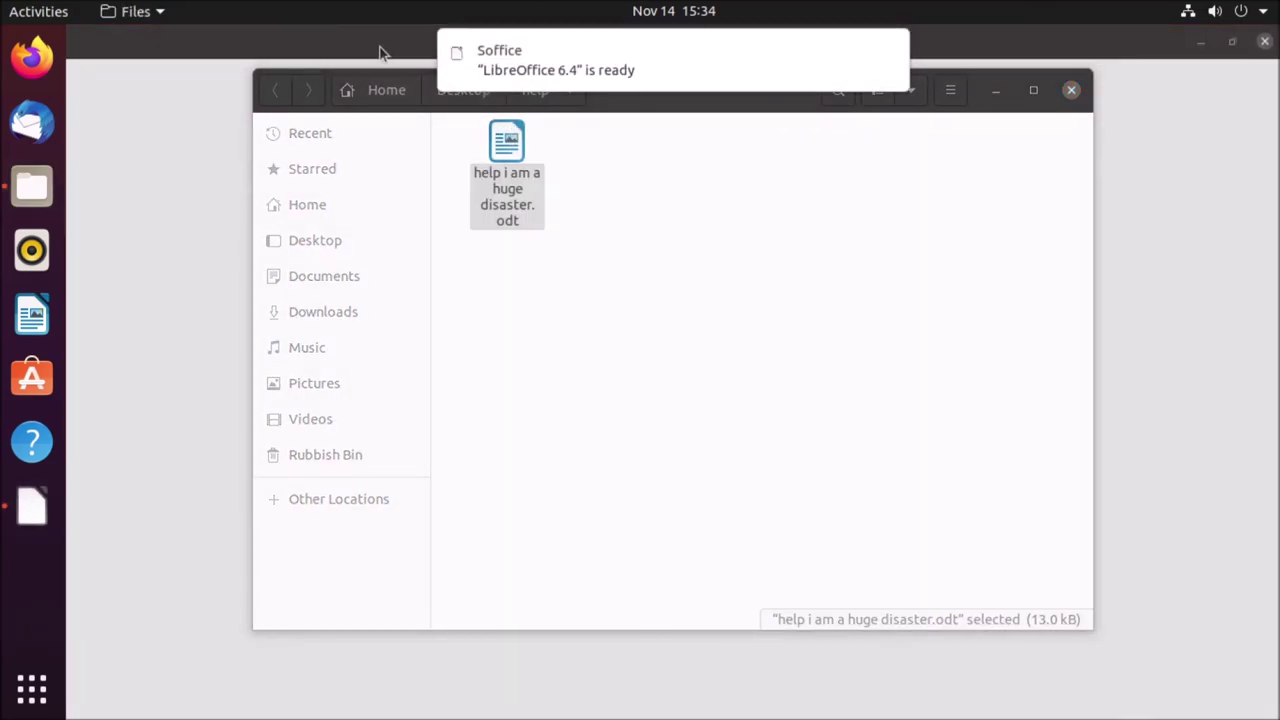
{"action": "type", "text": "••"}
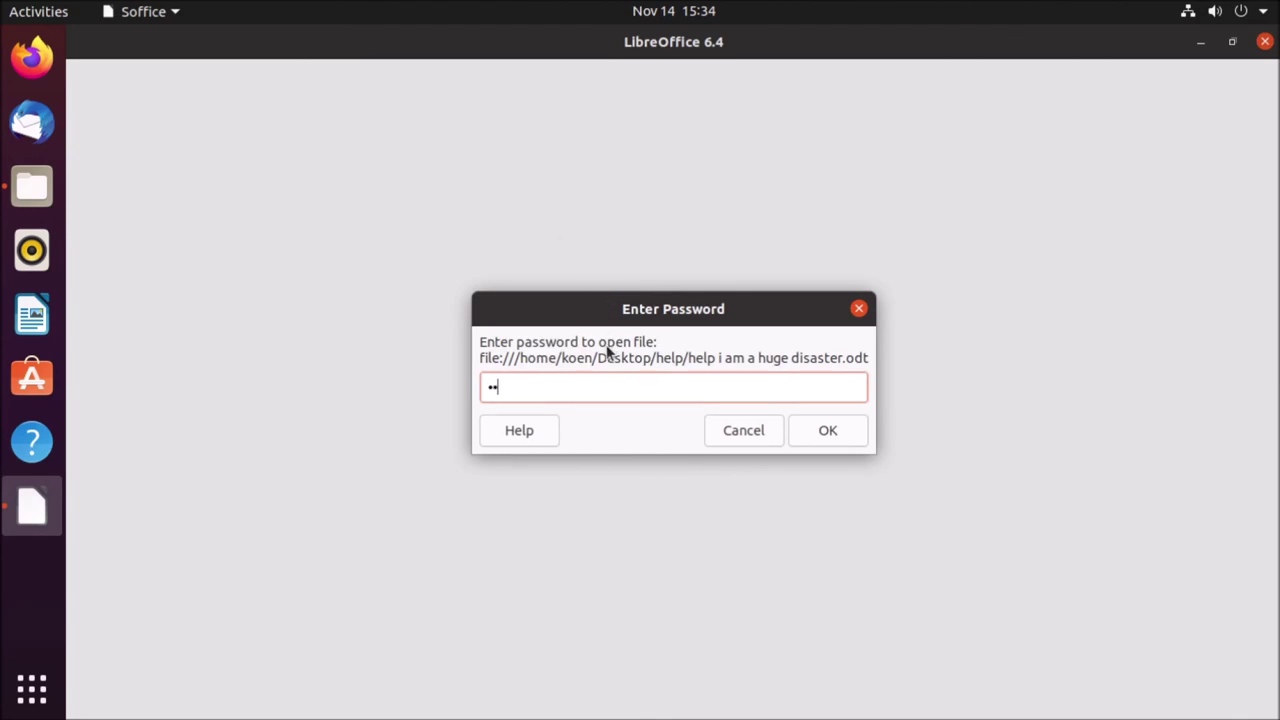
{"action": "type", "text": "••••••"}
{"action": "key", "text": "Return"}
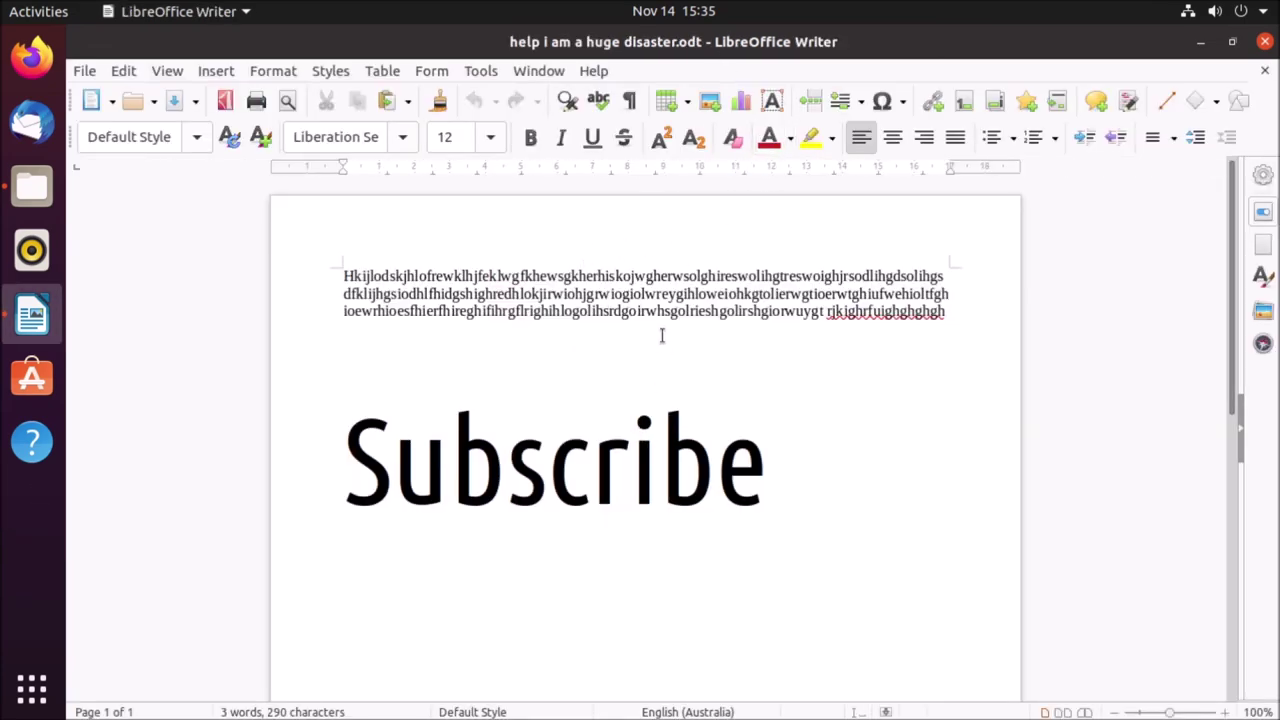
- Edit the paragraph's underlined last word with Backspace, then close Writer and save the changes
{"action": "right_click", "coordinate": [826, 312]}
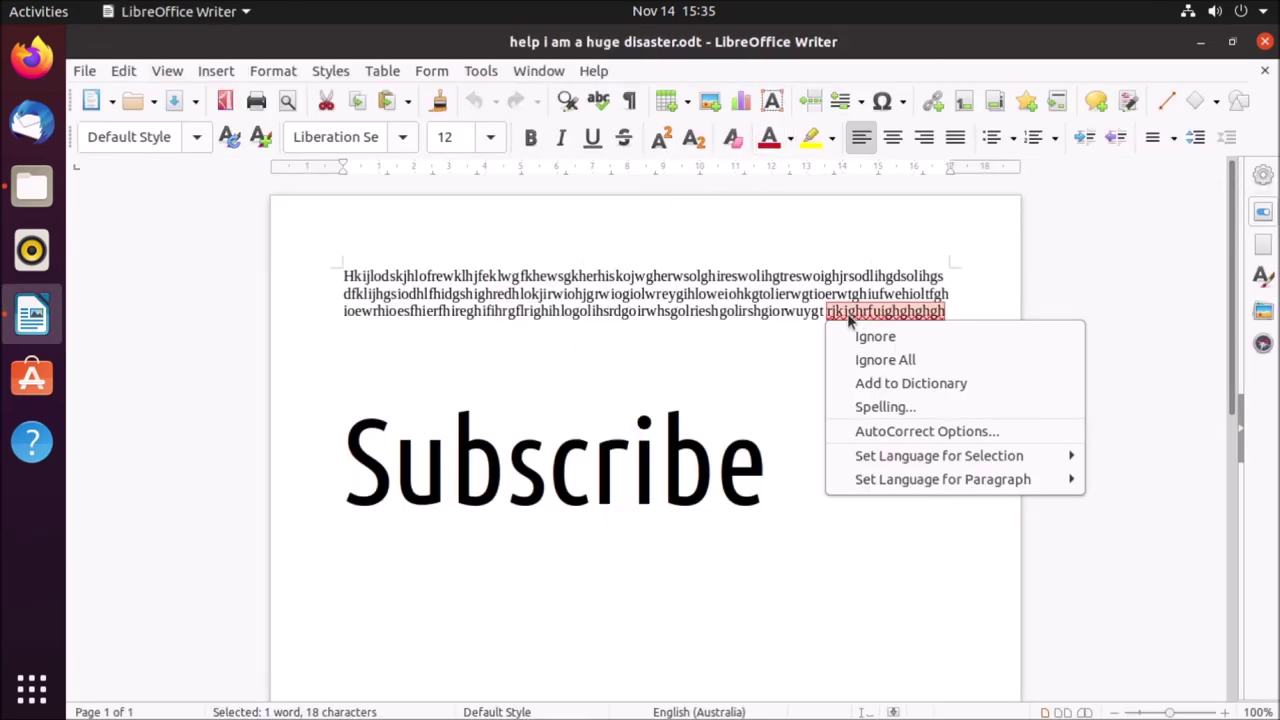
{"action": "left_click", "coordinate": [821, 310]}
{"action": "key", "text": "BackSpace"}
{"action": "type", "text": "r"}
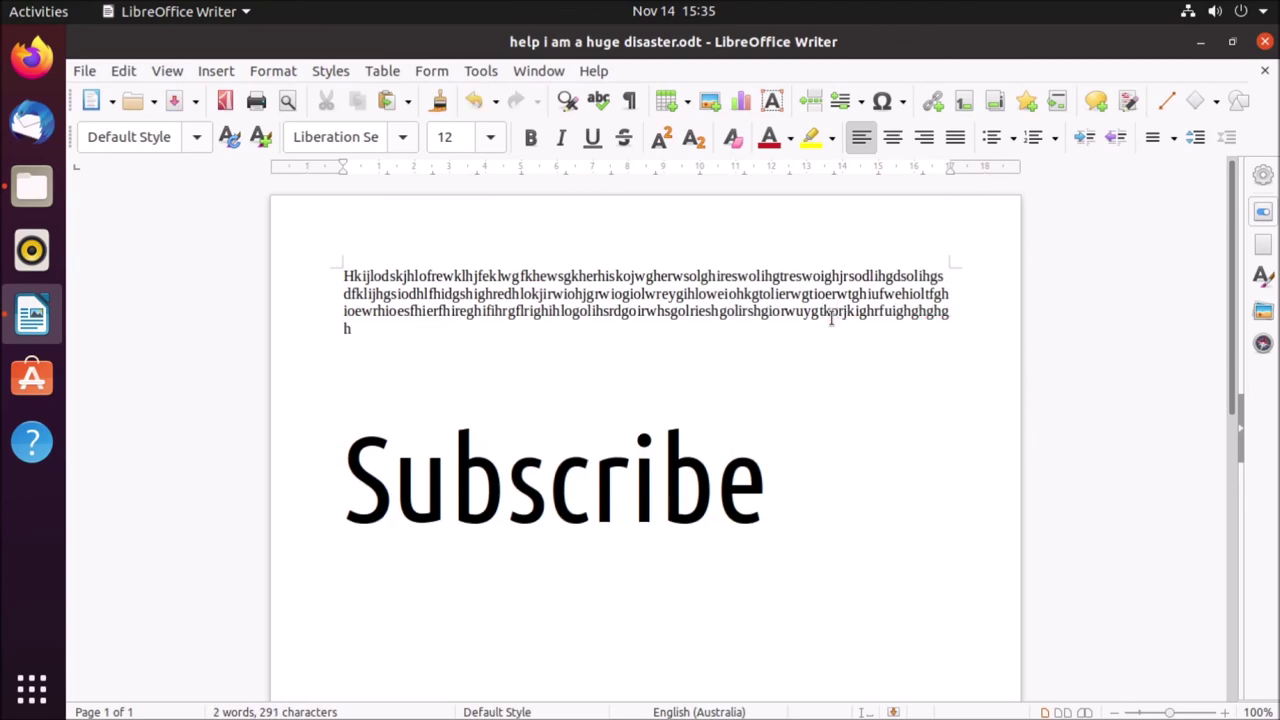
{"action": "key", "text": "BackSpace"}
{"action": "left_click", "coordinate": [1265, 41]}
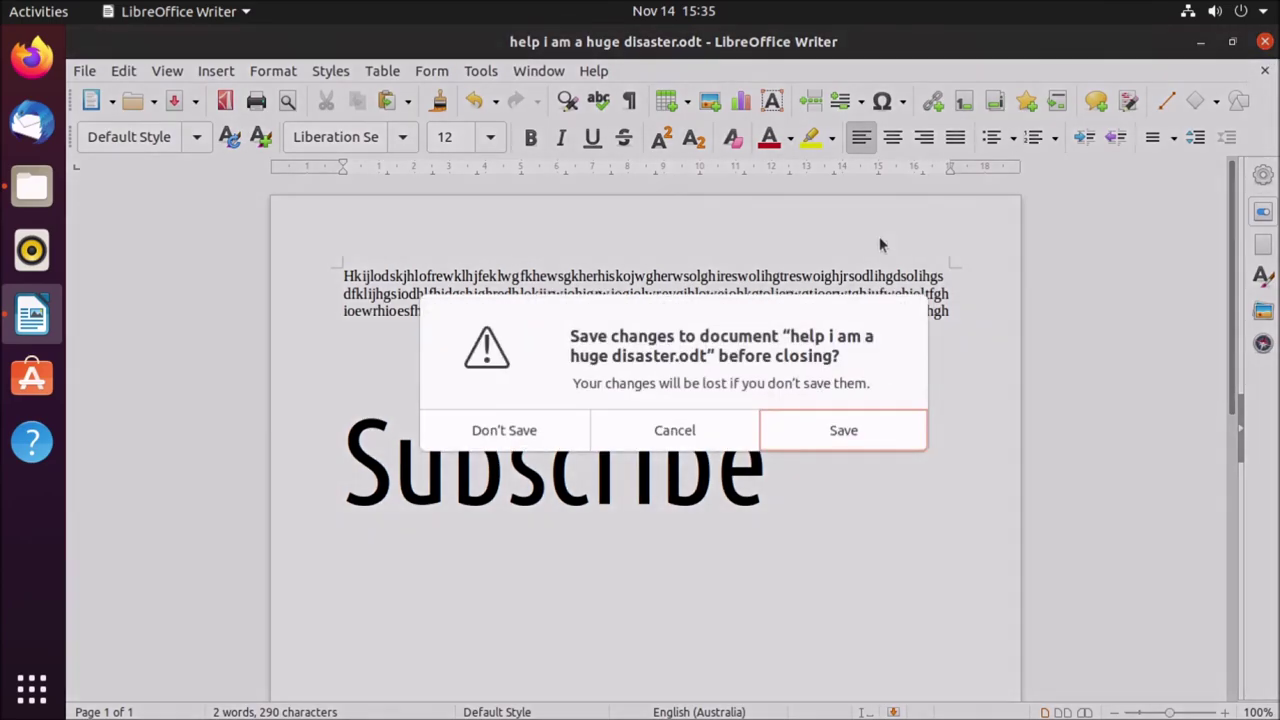
{"action": "left_click", "coordinate": [832, 428]}
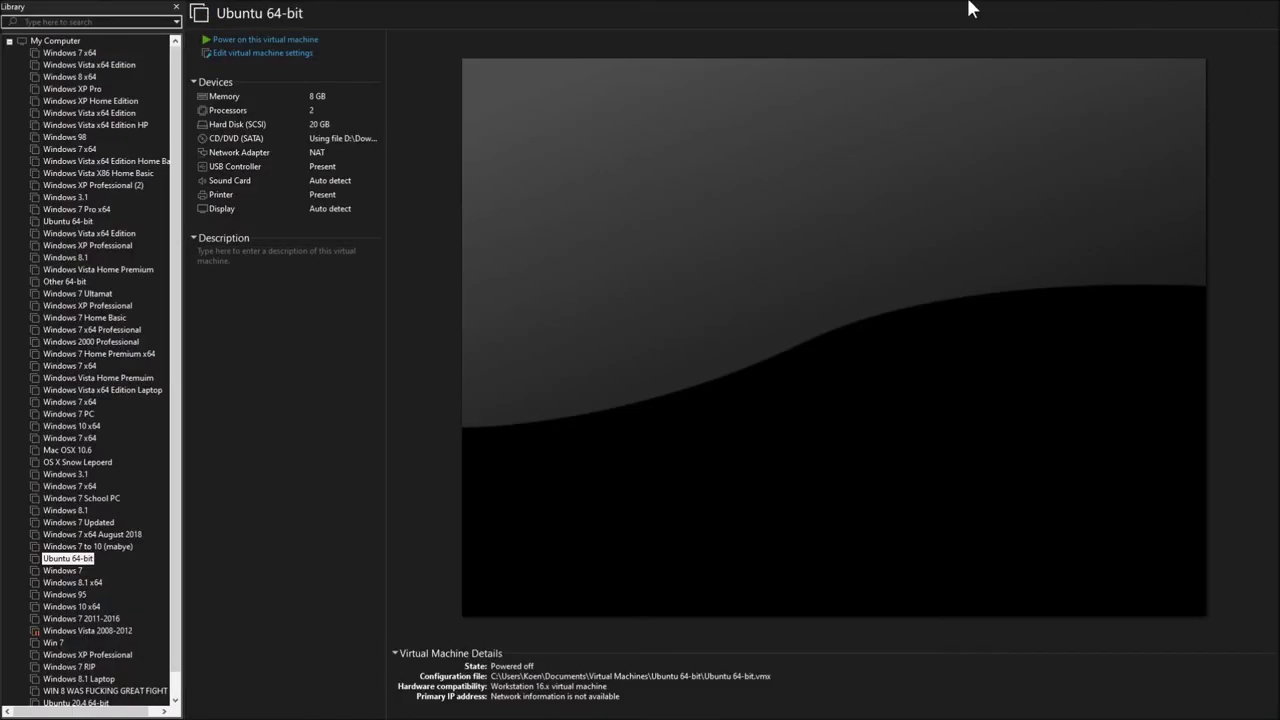
- Minimize VMware Workstation, leaving the Ubuntu 64-bit VM powered off
{"action": "mouse_move", "coordinate": [969, 6]}
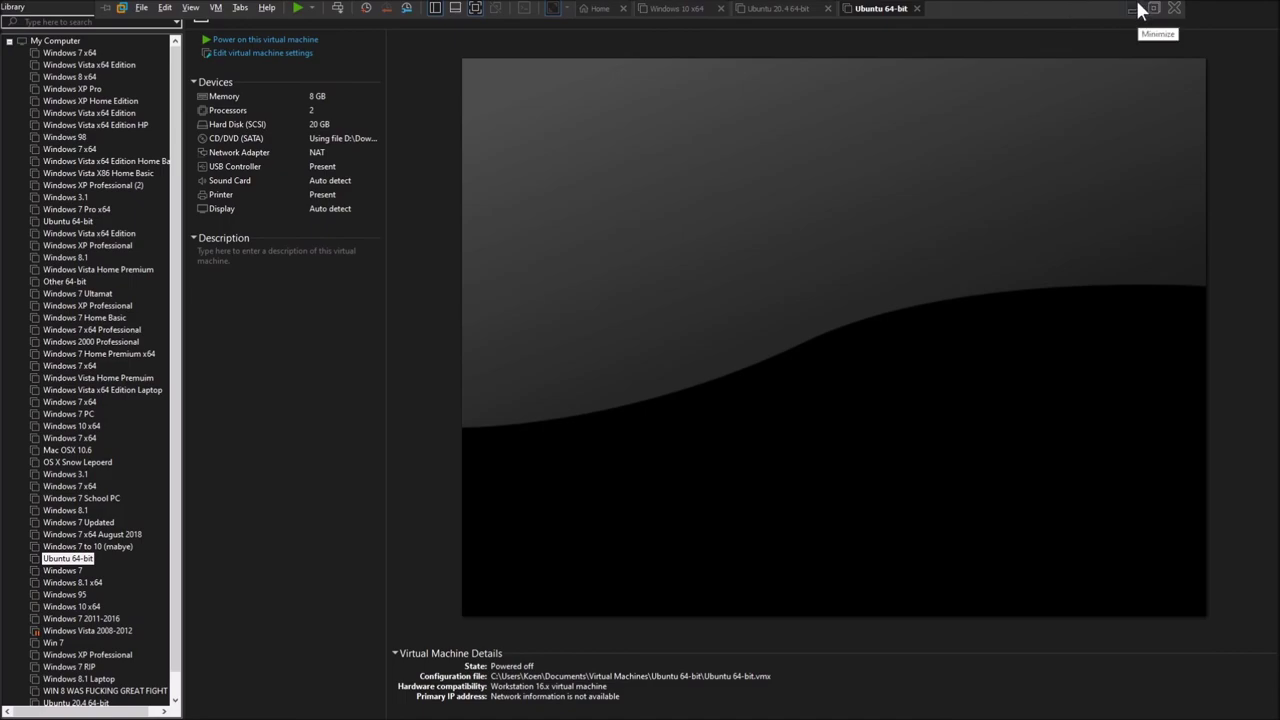
{"action": "left_click", "coordinate": [1138, 8]}
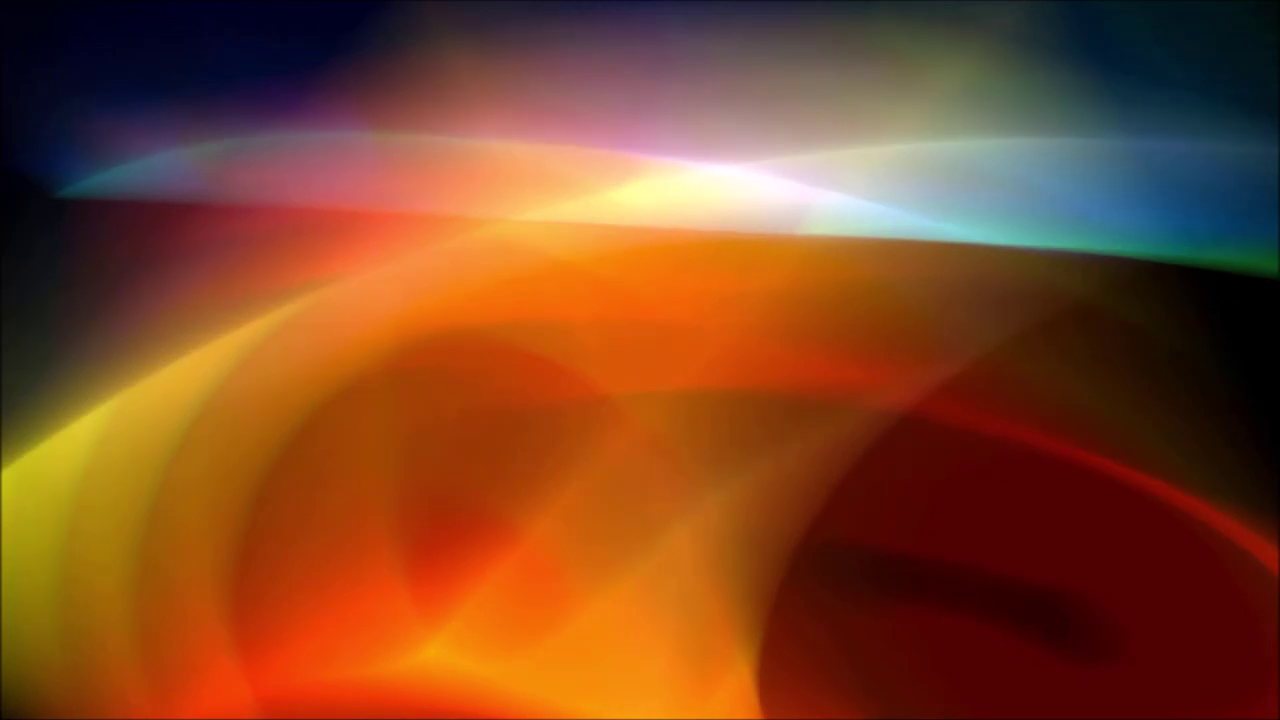